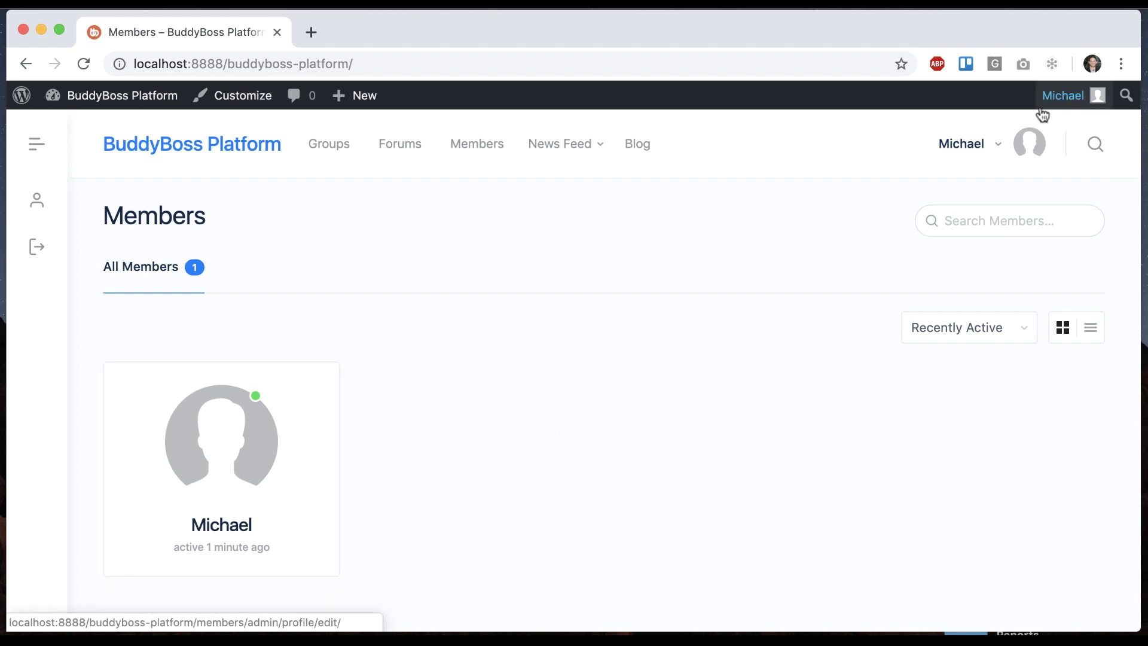
Leave the front-end Members page for the site's admin Dashboard via the admin bar
mouse_move(1052, 98)
mouse_move(113, 101)
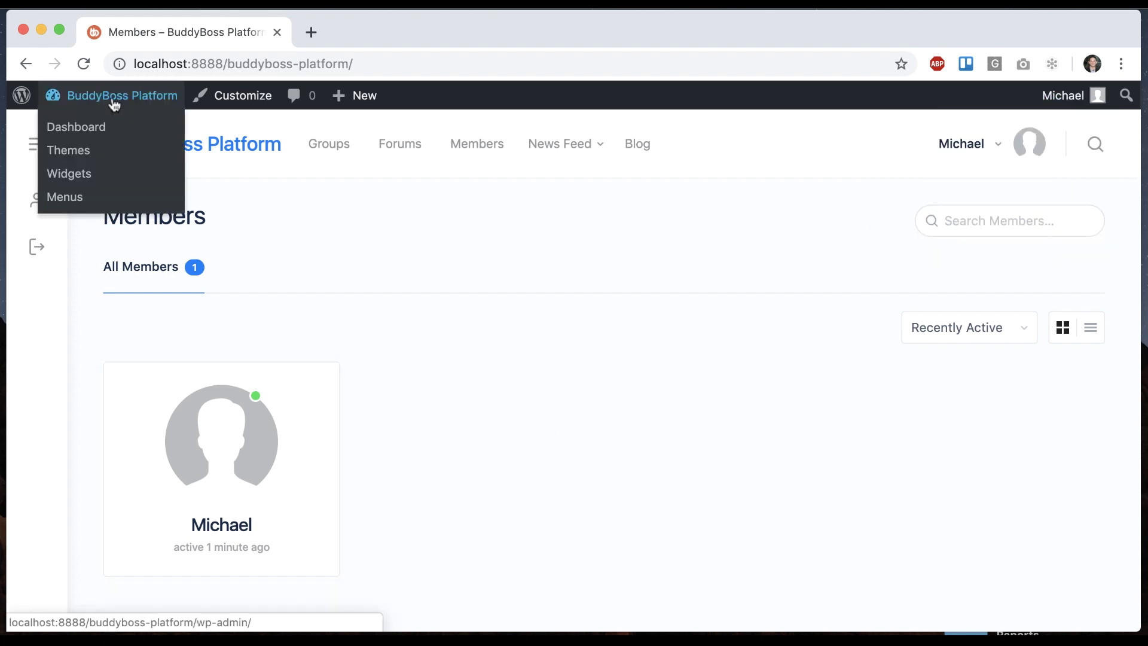
click(83, 126)
Import the sample Members data from BuddyBoss Tools, adding 11 new members
mouse_move(60, 421)
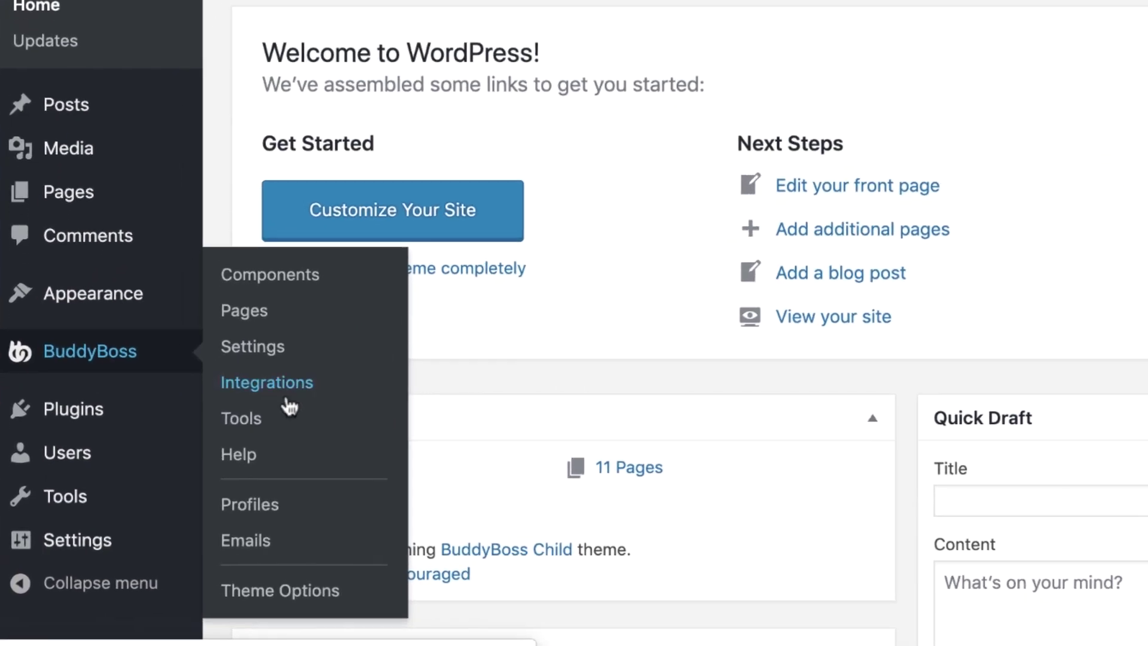
click(281, 420)
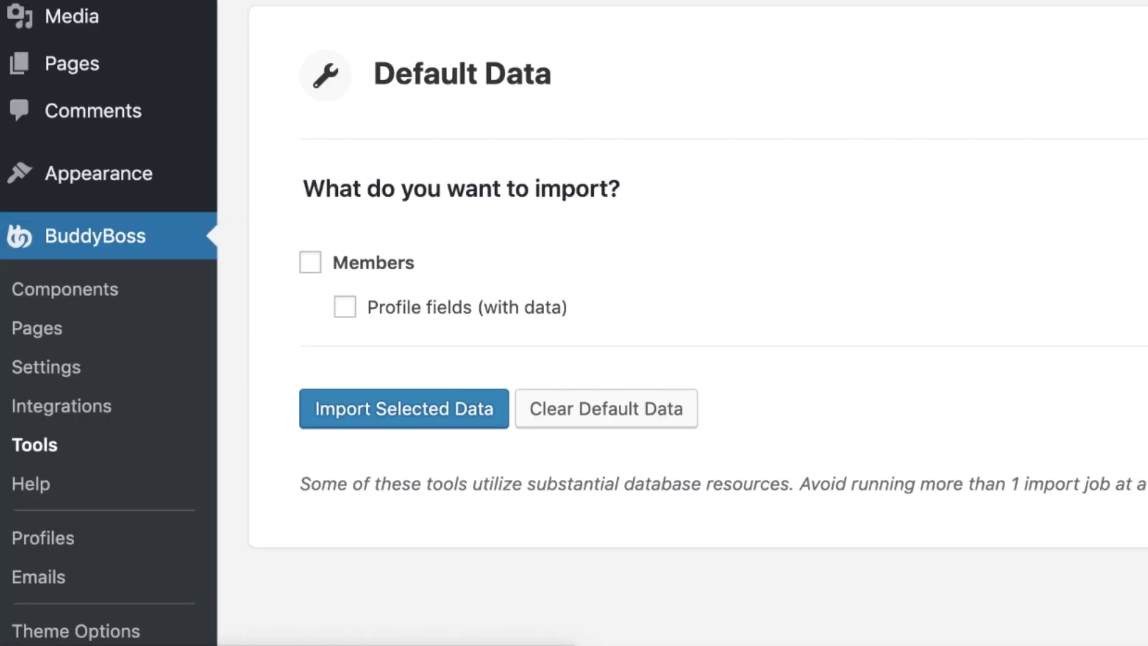
click(388, 270)
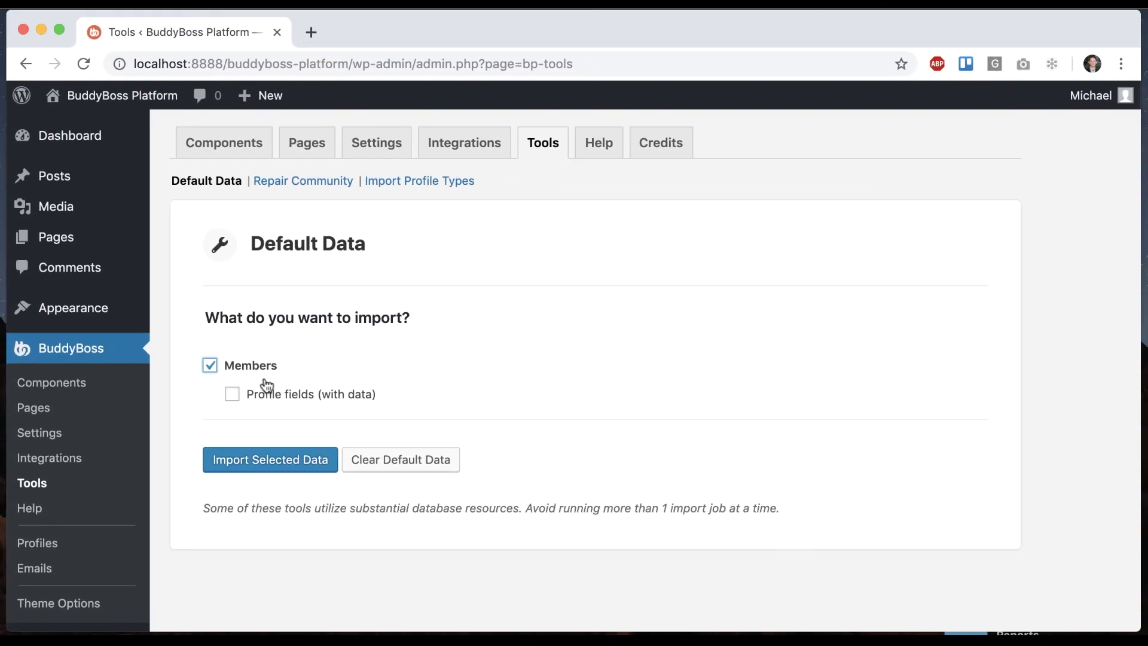
click(246, 461)
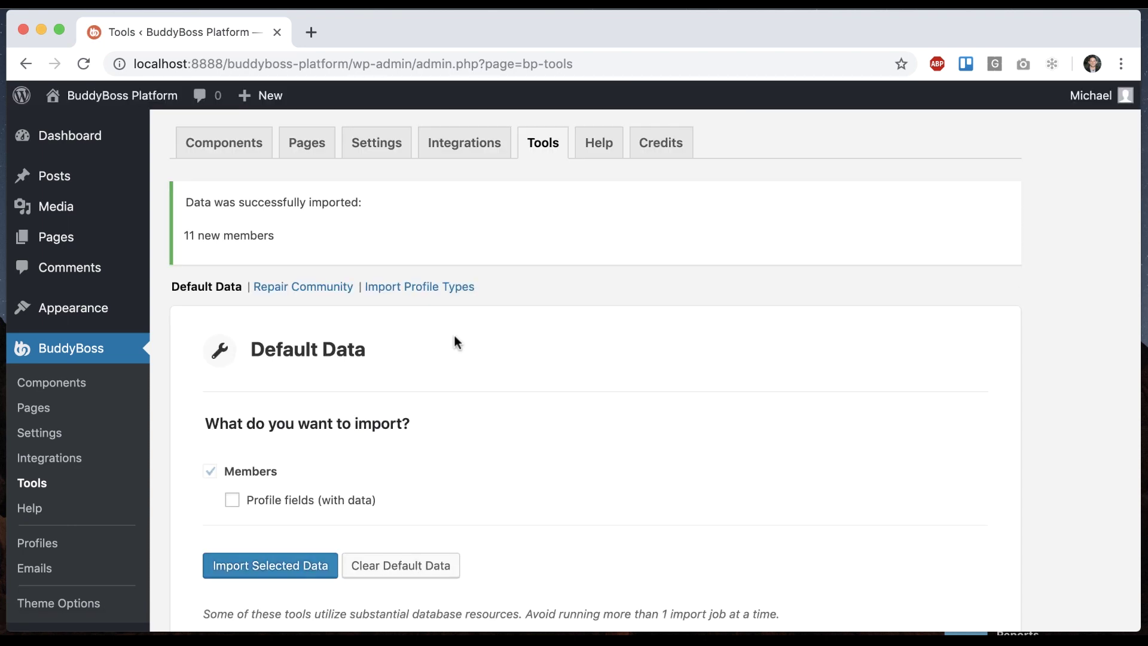
Visit the site's Members directory, which now counts 12 members
mouse_move(158, 111)
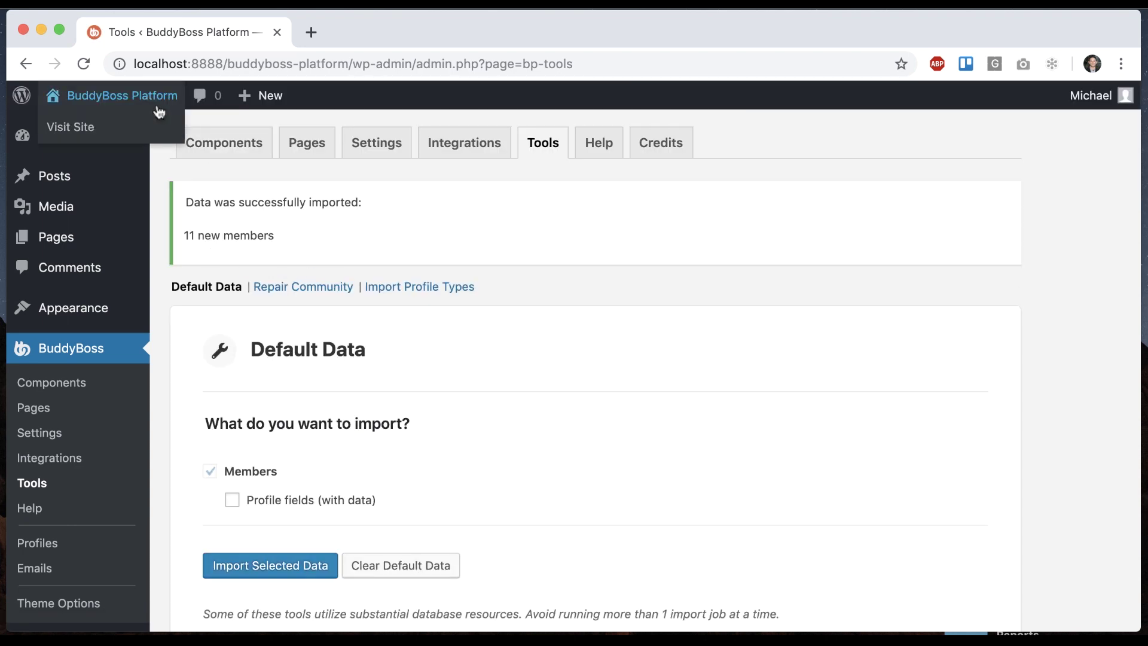
super+click(135, 133)
click(371, 36)
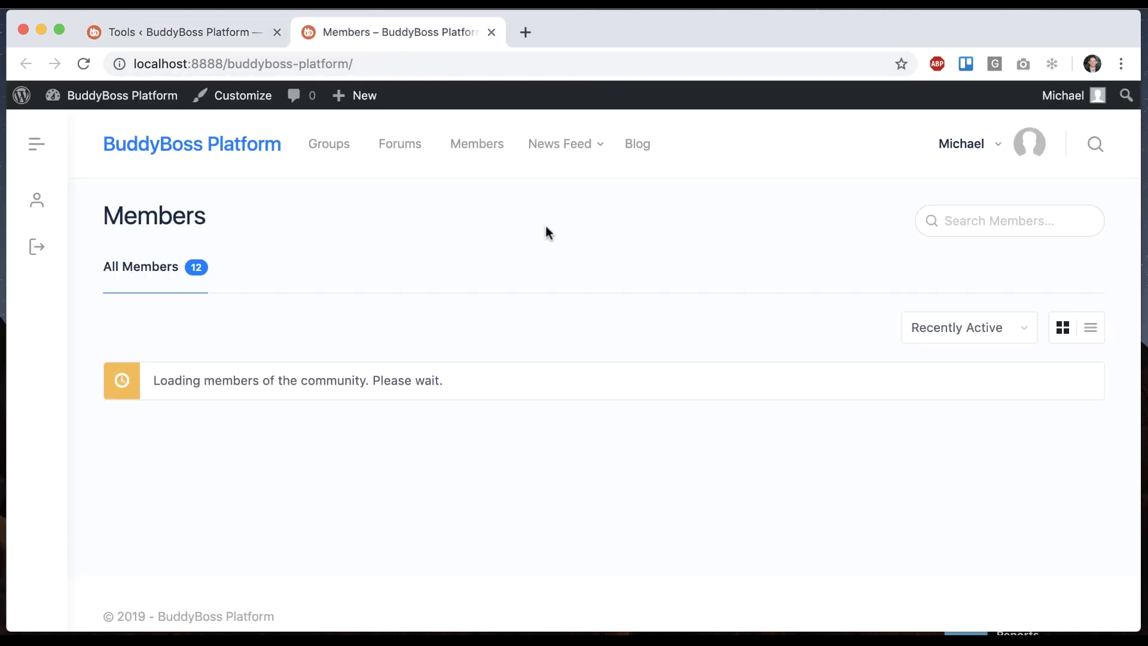
Open an imported sample member's profile and review its first name, last name and nickname
scroll(554, 292, down, 10)
scroll(555, 299, up, 10)
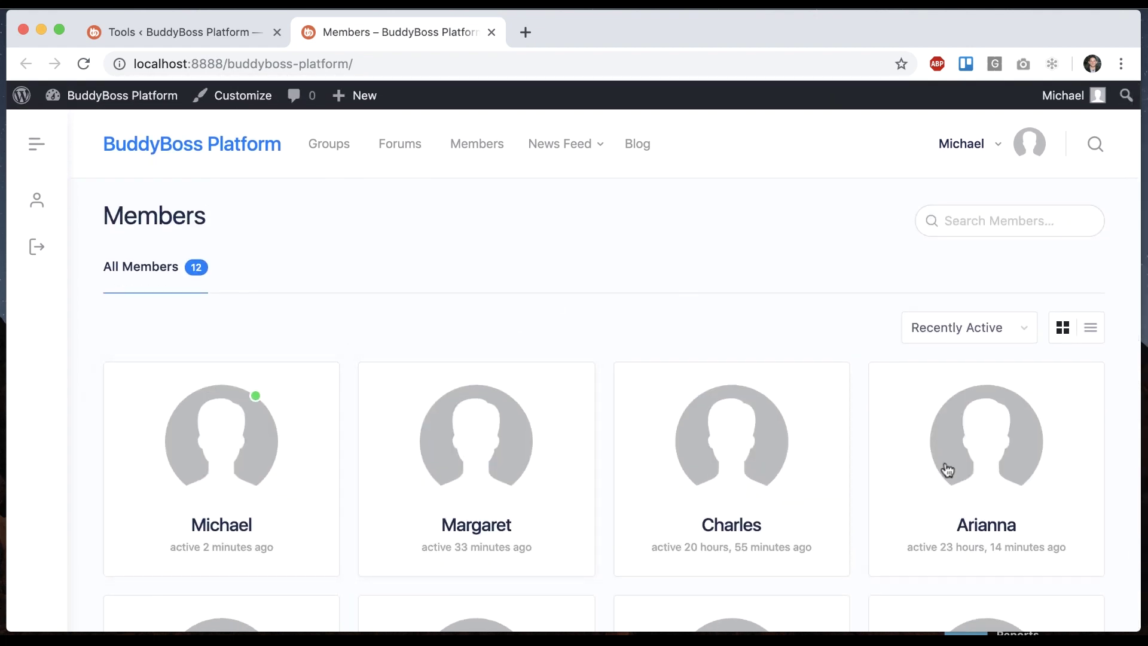
scroll(1038, 513, down, 10)
scroll(620, 433, up, 10)
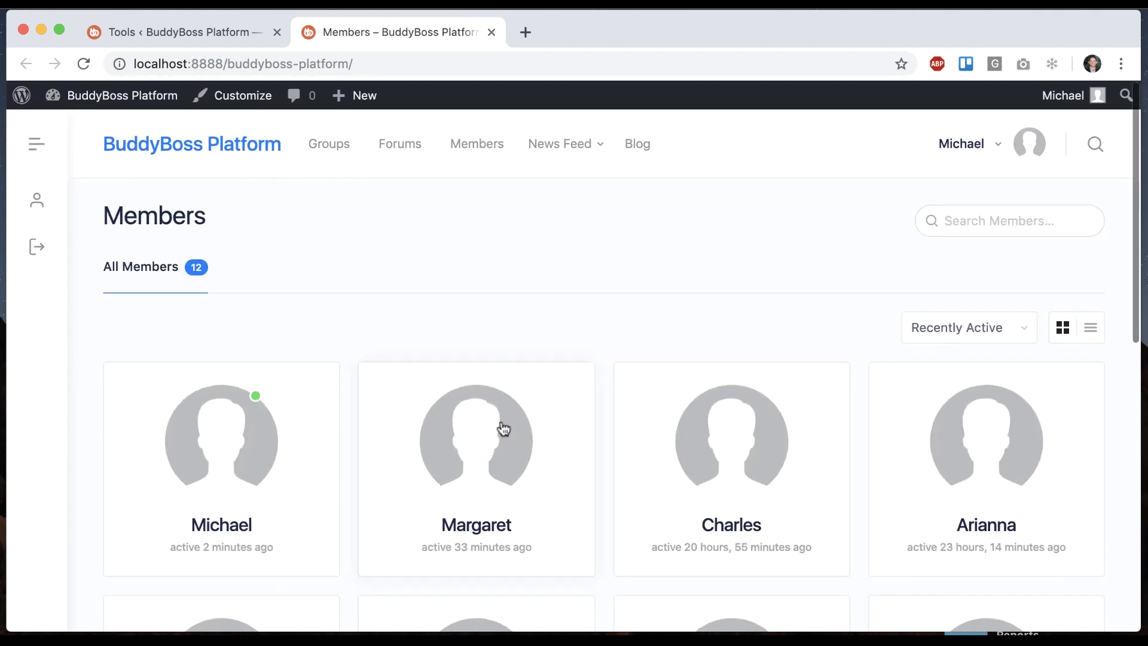
click(500, 429)
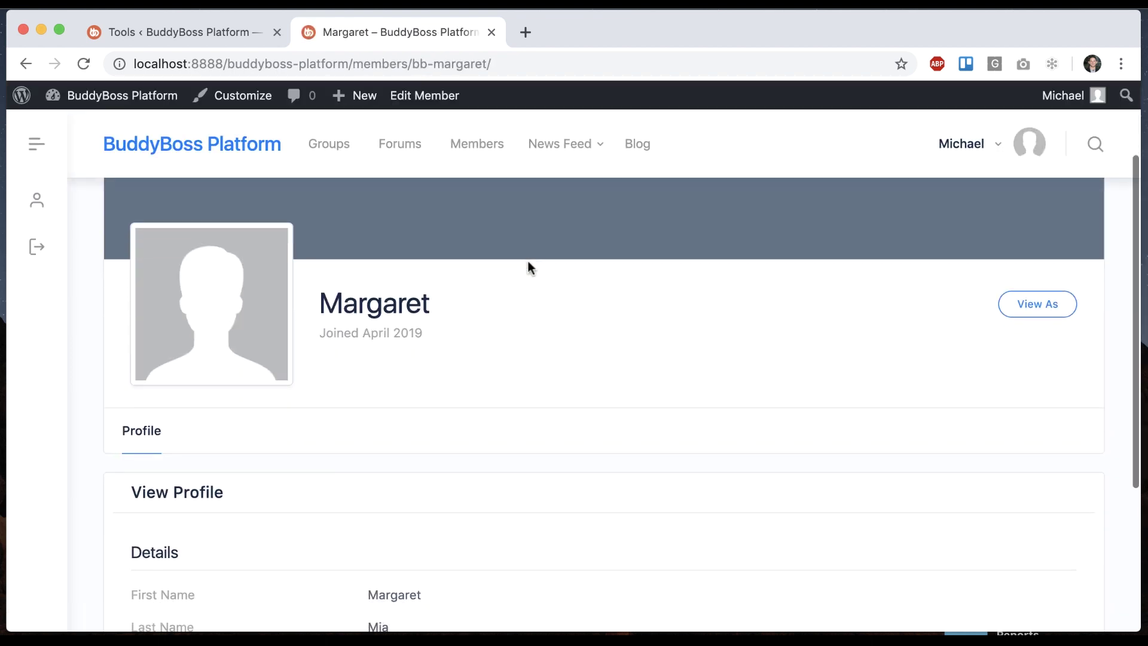
scroll(529, 299, down, 4)
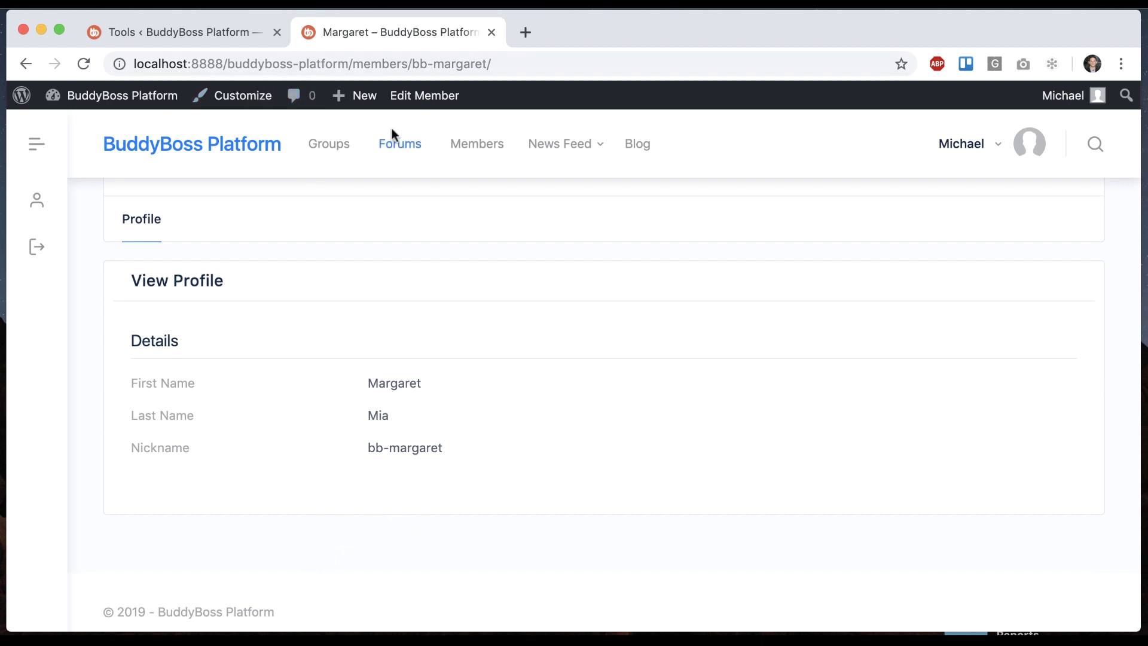
Import the sample profile fields with data, 55 entries, from the Tools page
click(197, 38)
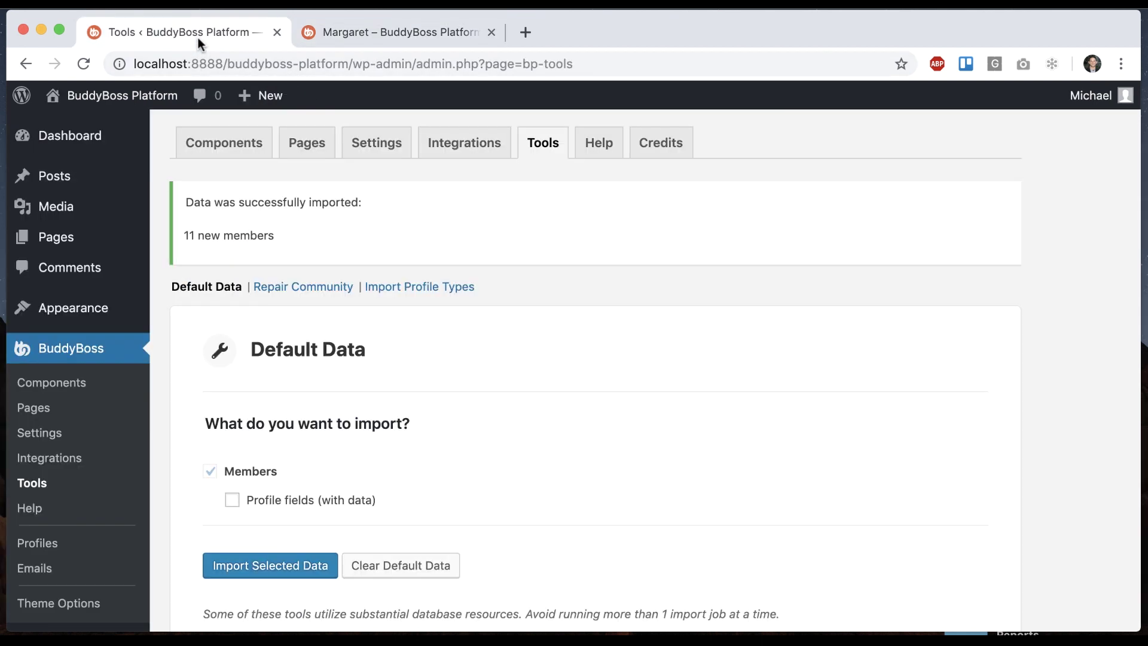
scroll(454, 260, down, 3)
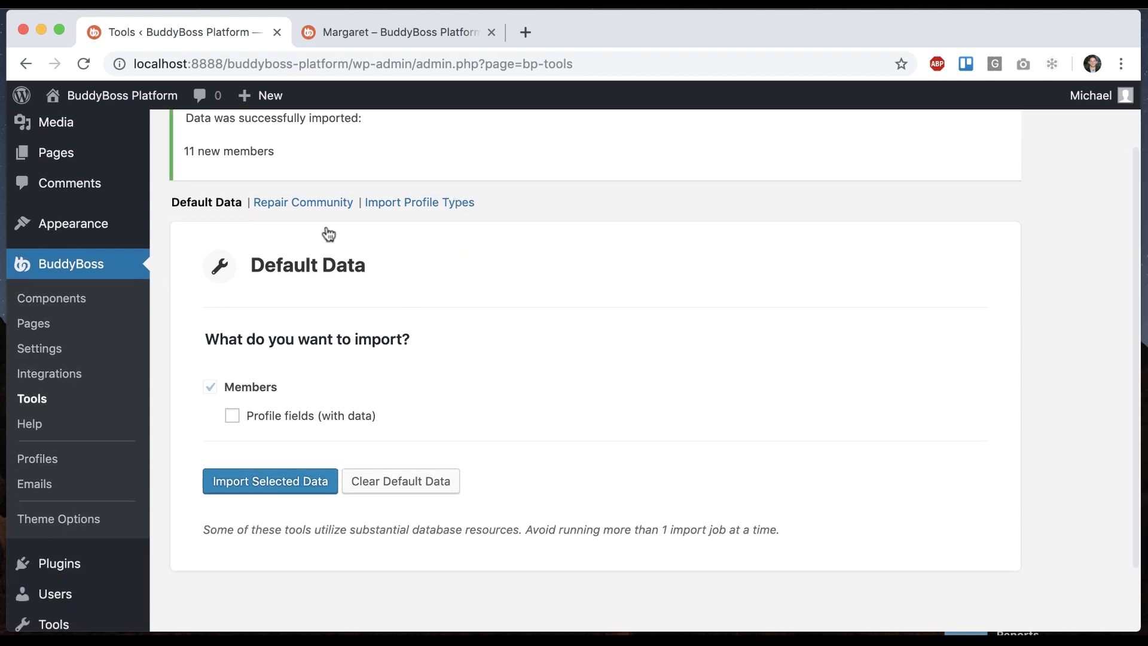
click(281, 480)
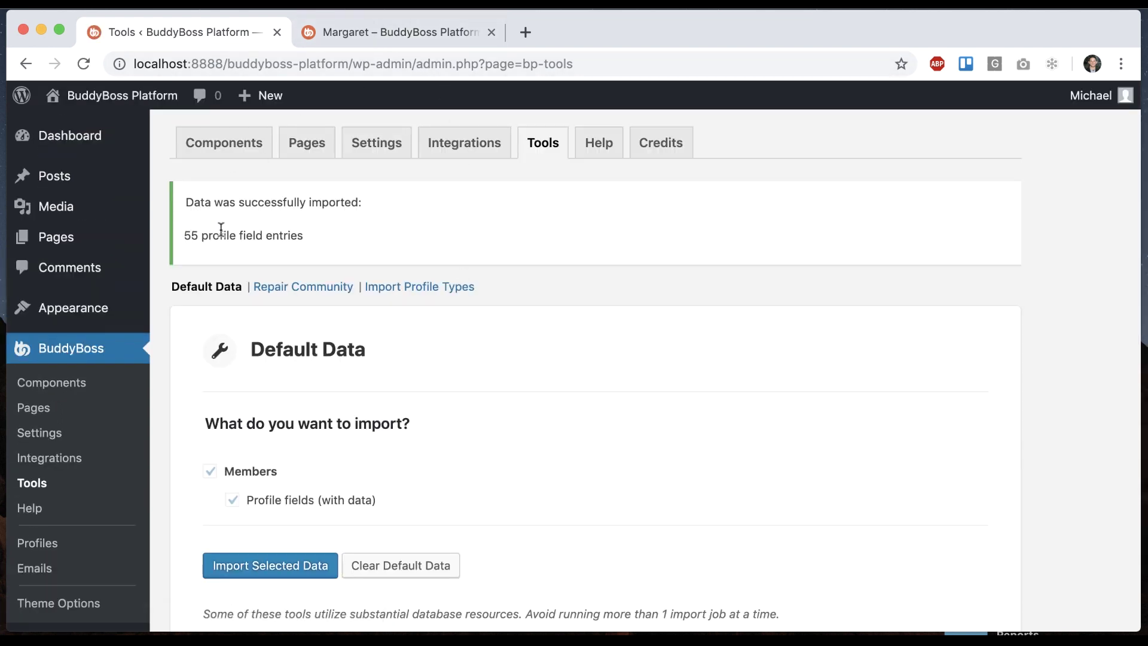
Reload the member's profile to see the filled Default Data section, then return to Tools
click(382, 34)
key(super+r)
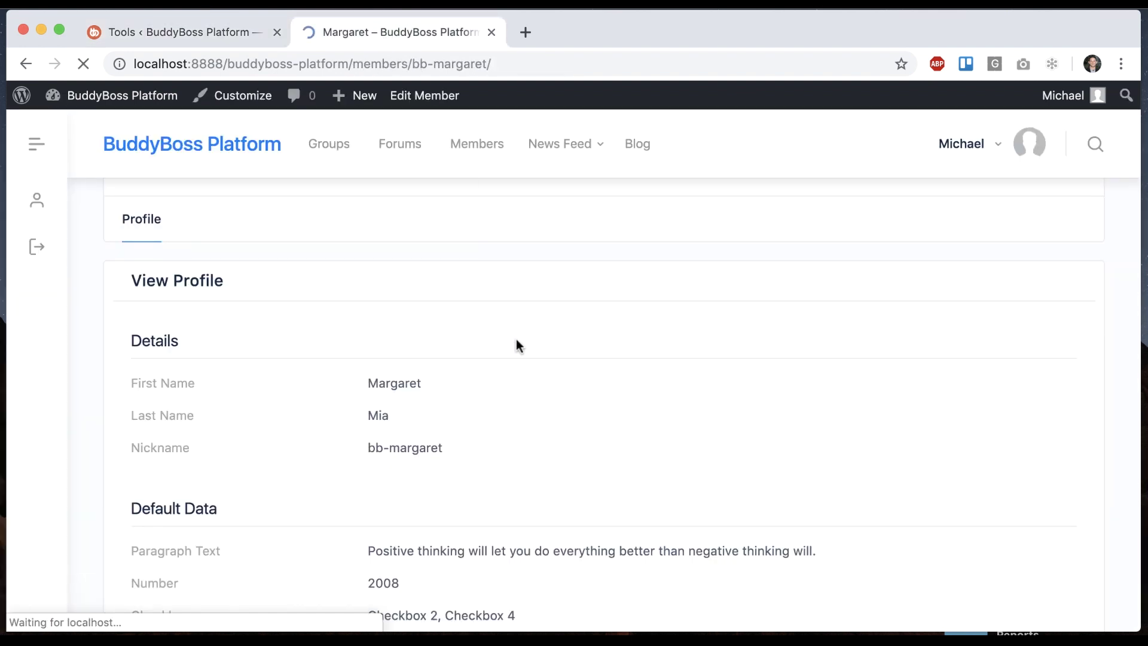
scroll(553, 339, down, 4)
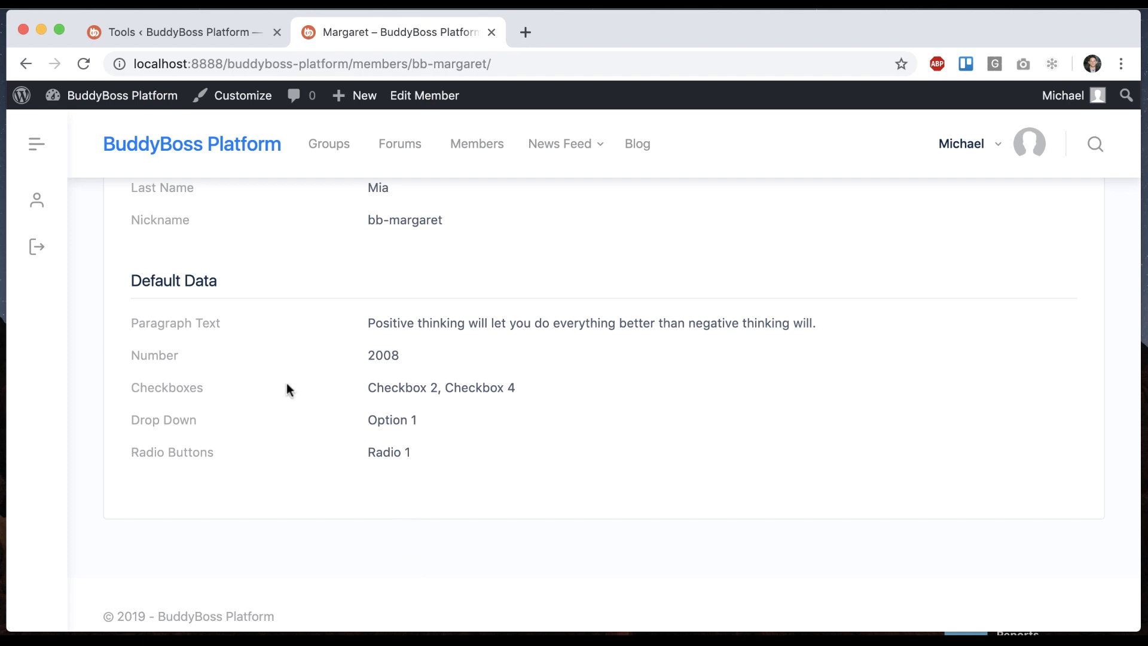
click(198, 33)
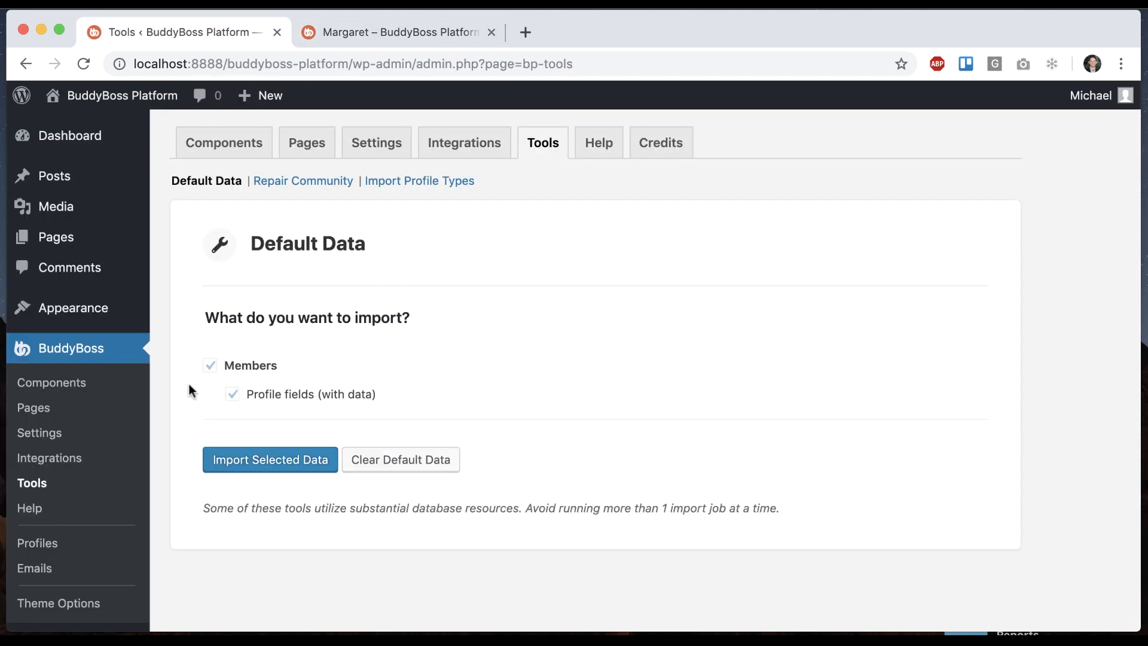
Review the Default Data field set under BuddyBoss > Profiles
click(33, 542)
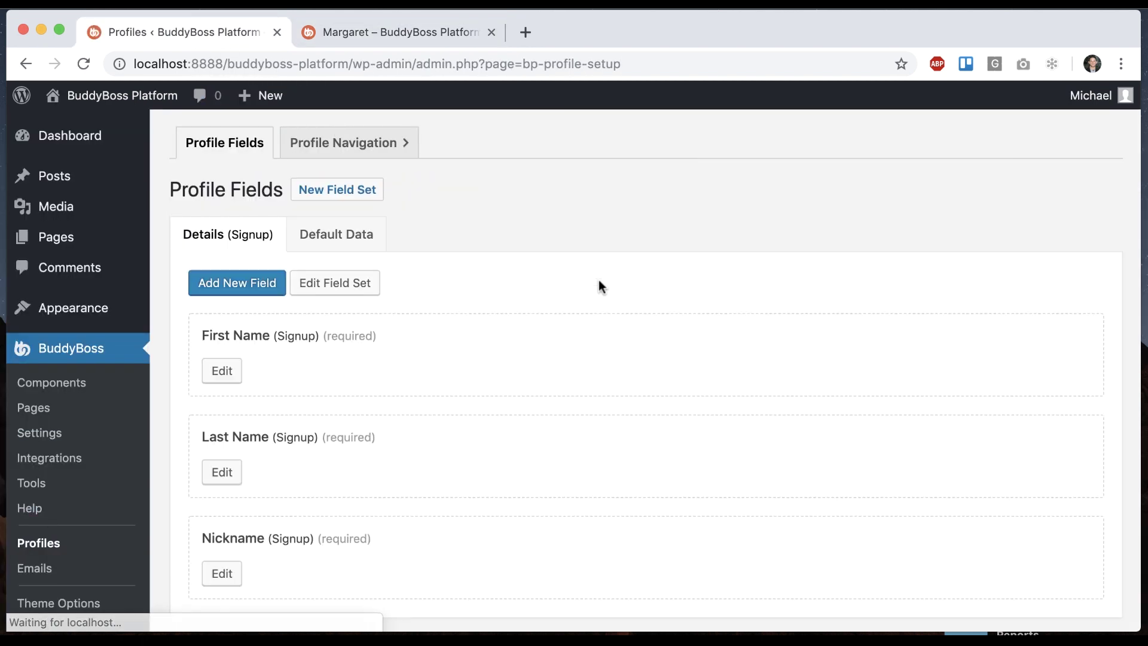
click(366, 234)
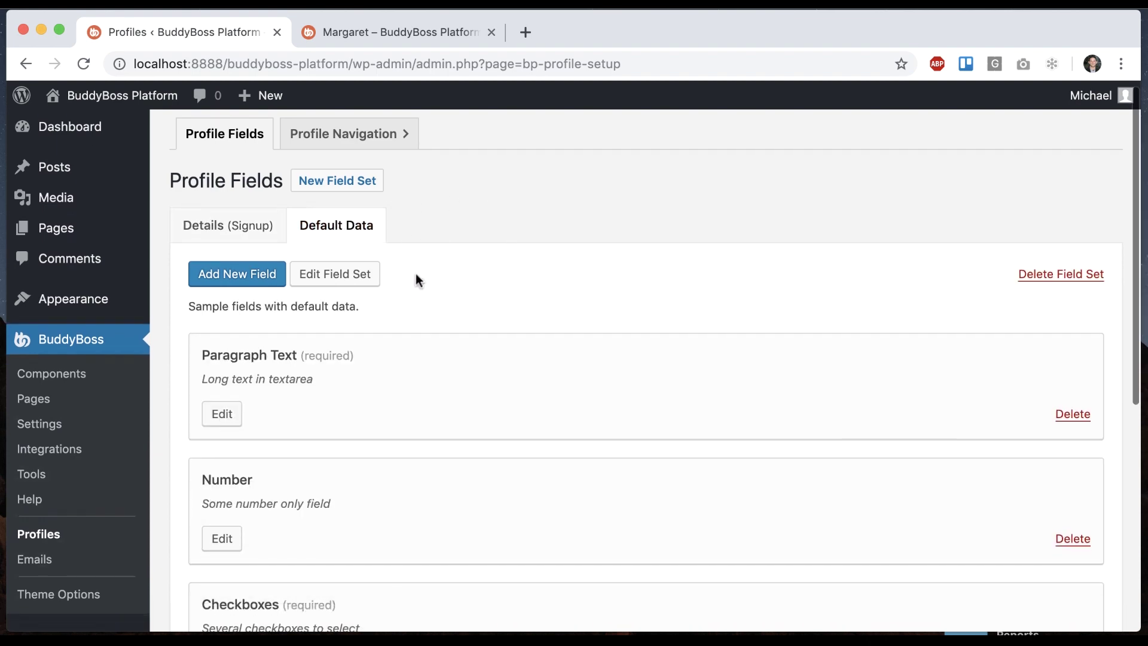
scroll(415, 274, down, 3)
scroll(251, 224, down, 4)
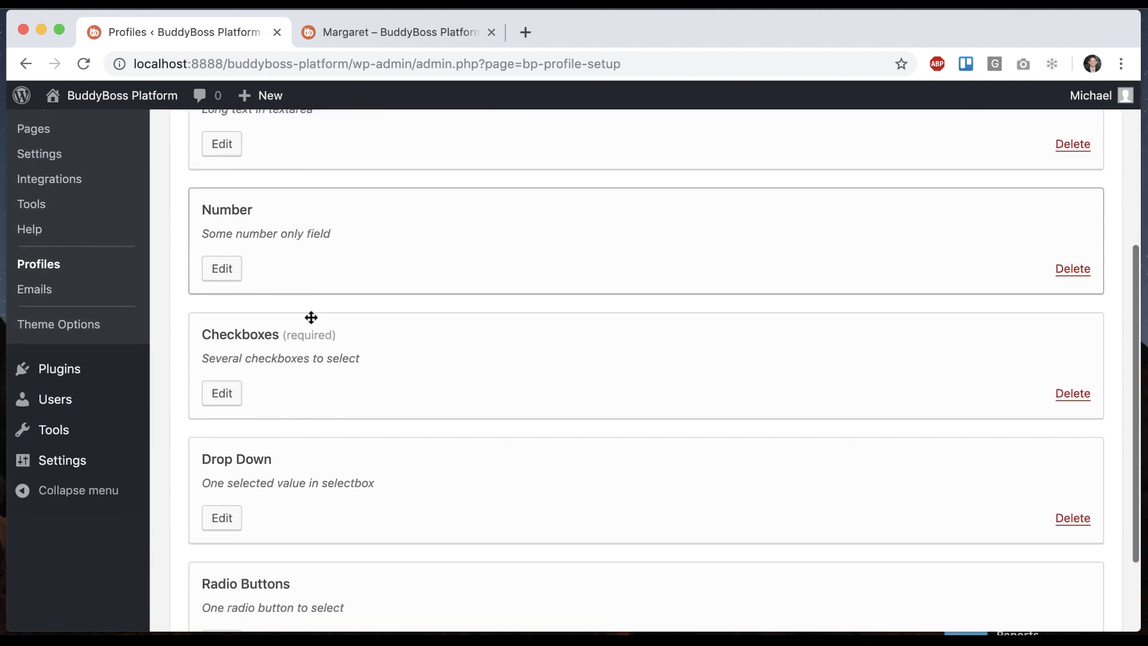
scroll(287, 291, up, 3)
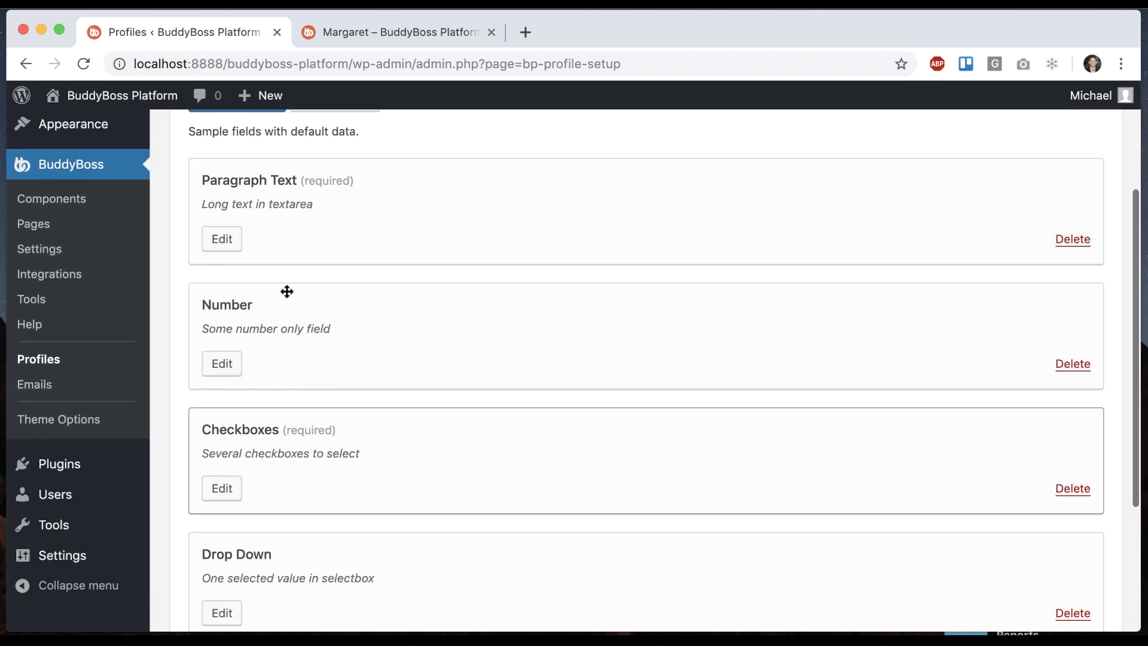
Return to the sample member's profile and then the 12-member Members directory
click(366, 36)
scroll(559, 443, down, 1)
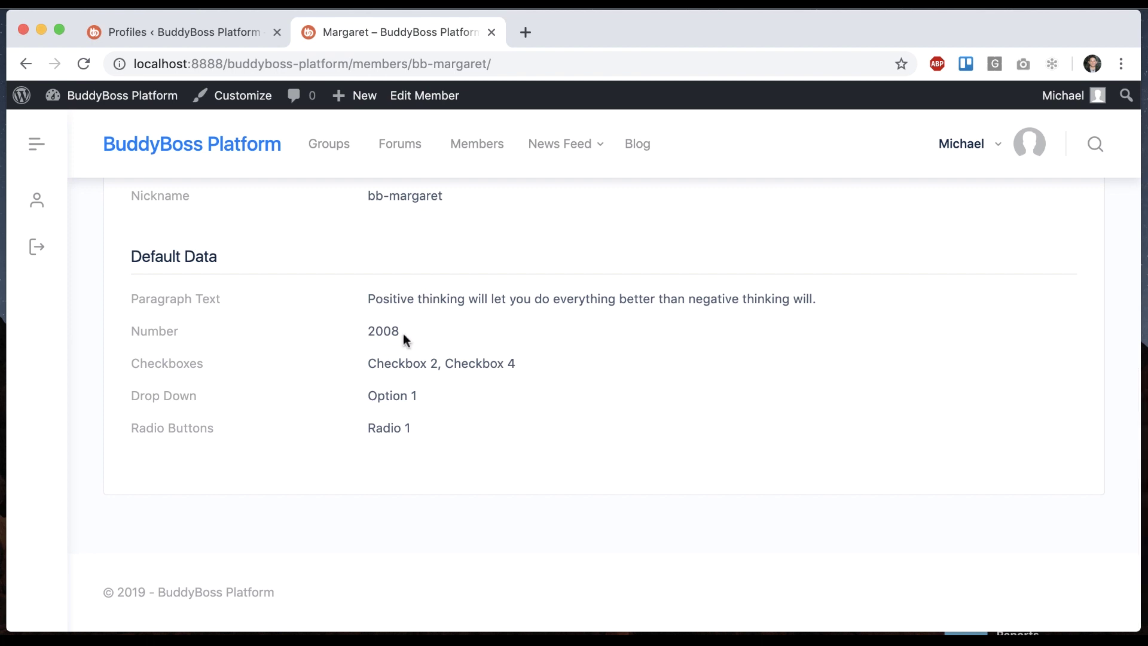
click(459, 153)
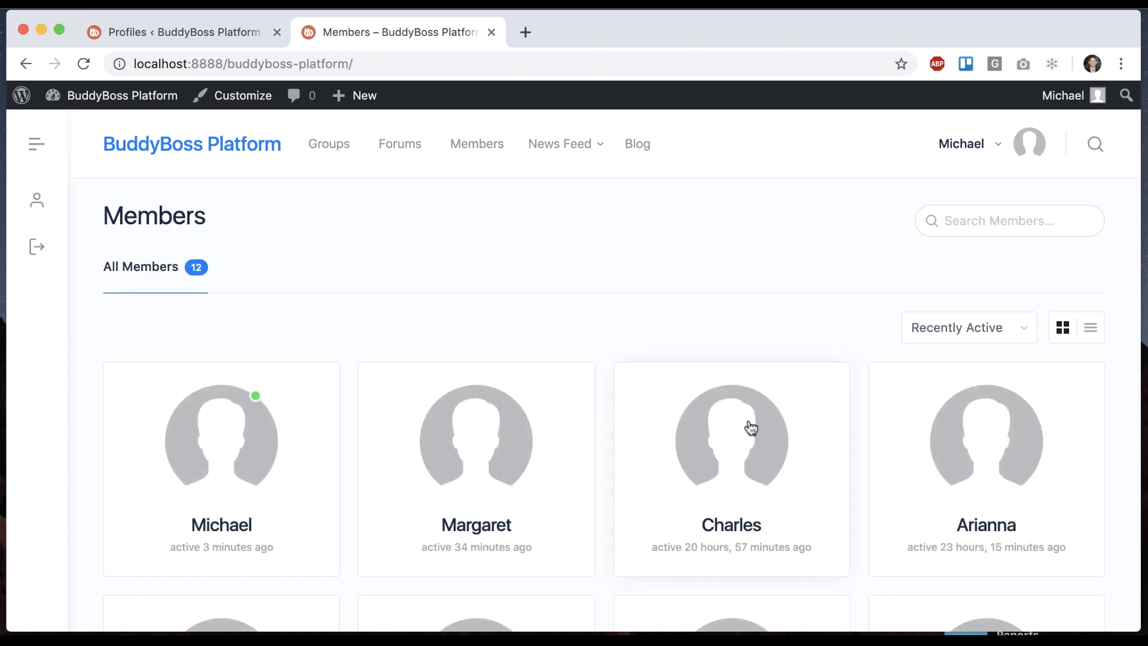
Check another sample member's filled Default Data, then reopen the admin BuddyBoss Tools page
click(751, 428)
scroll(522, 486, down, 8)
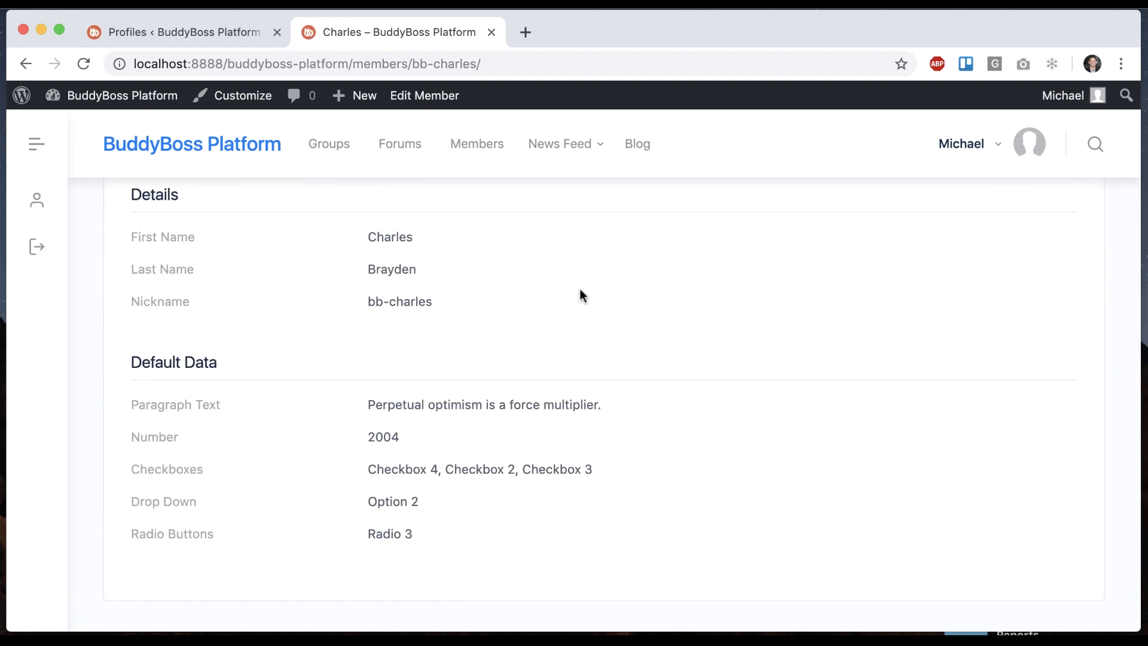
click(206, 37)
click(67, 307)
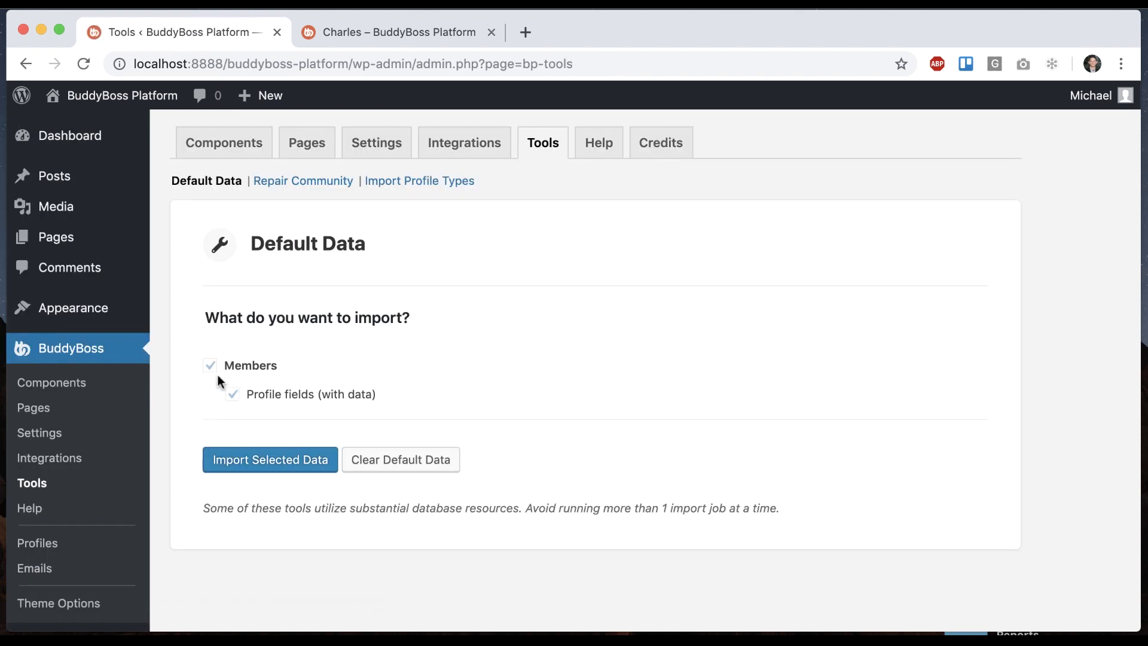
Activate every BuddyBoss component using select-all and the Activate bulk action
click(69, 382)
scroll(403, 320, down, 3)
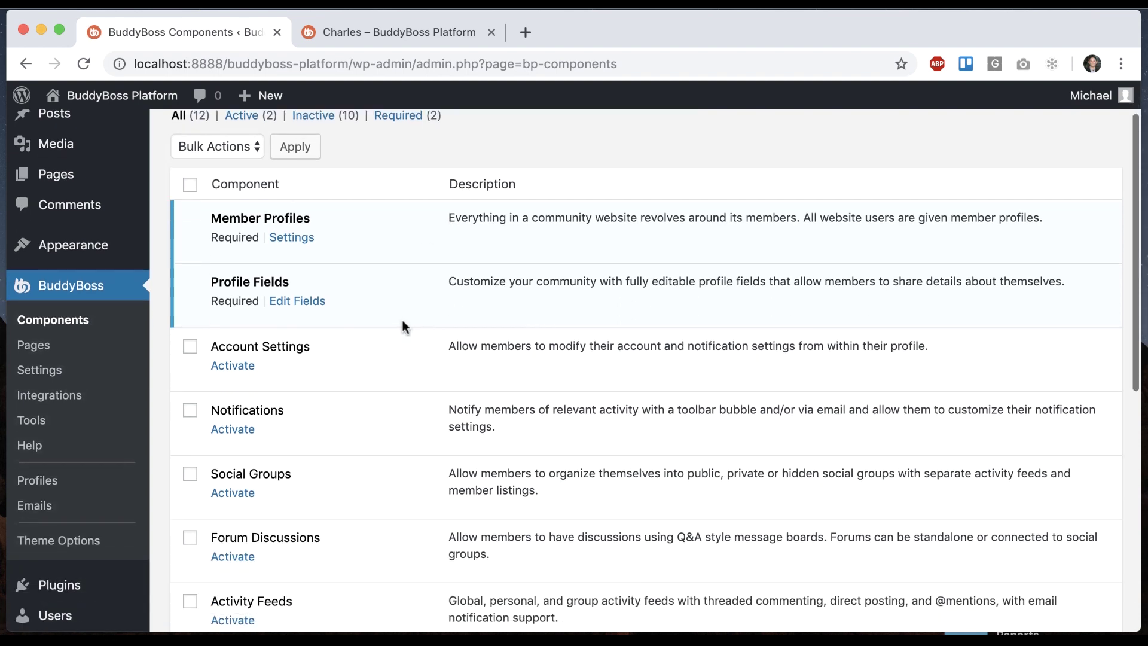
scroll(359, 364, down, 10)
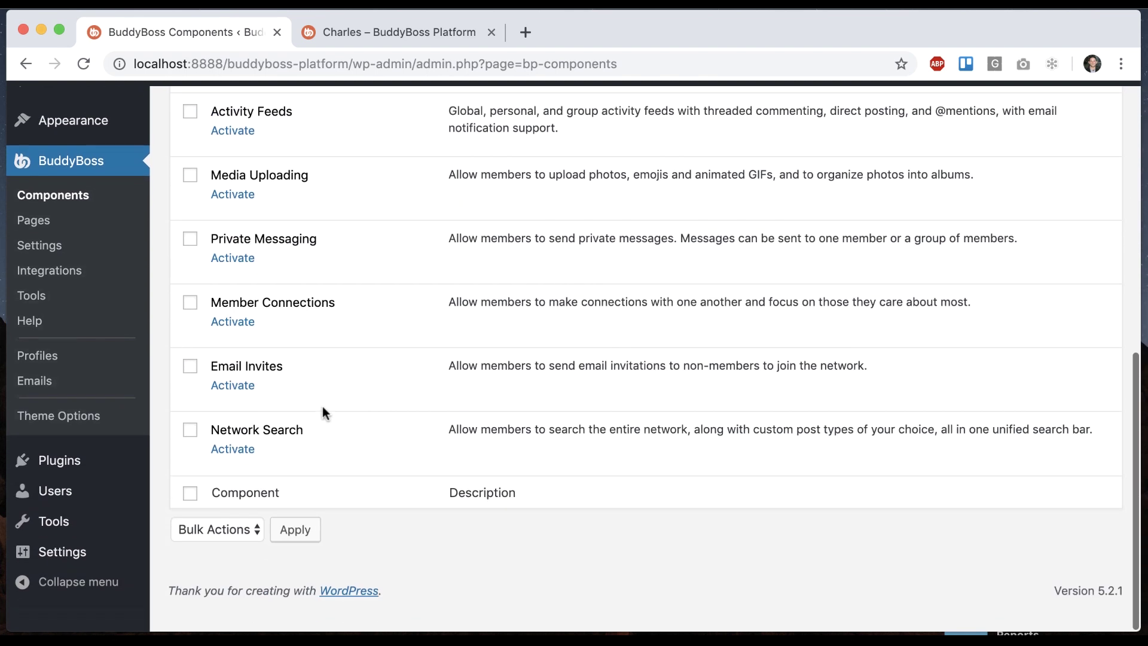
click(190, 516)
click(218, 552)
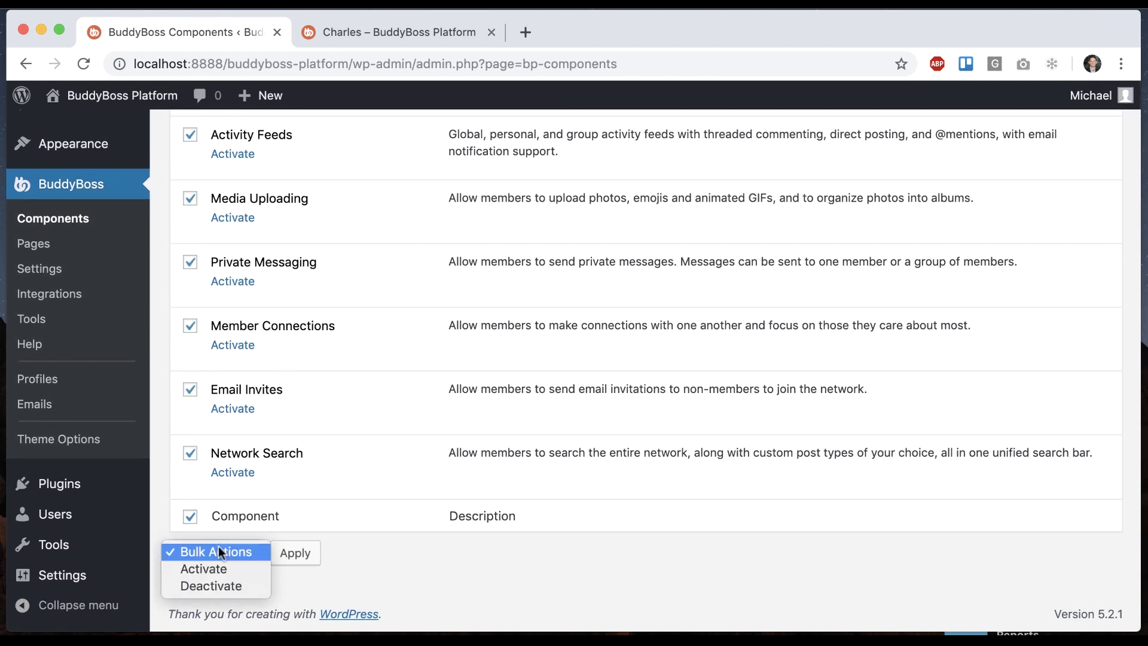
click(211, 564)
click(293, 553)
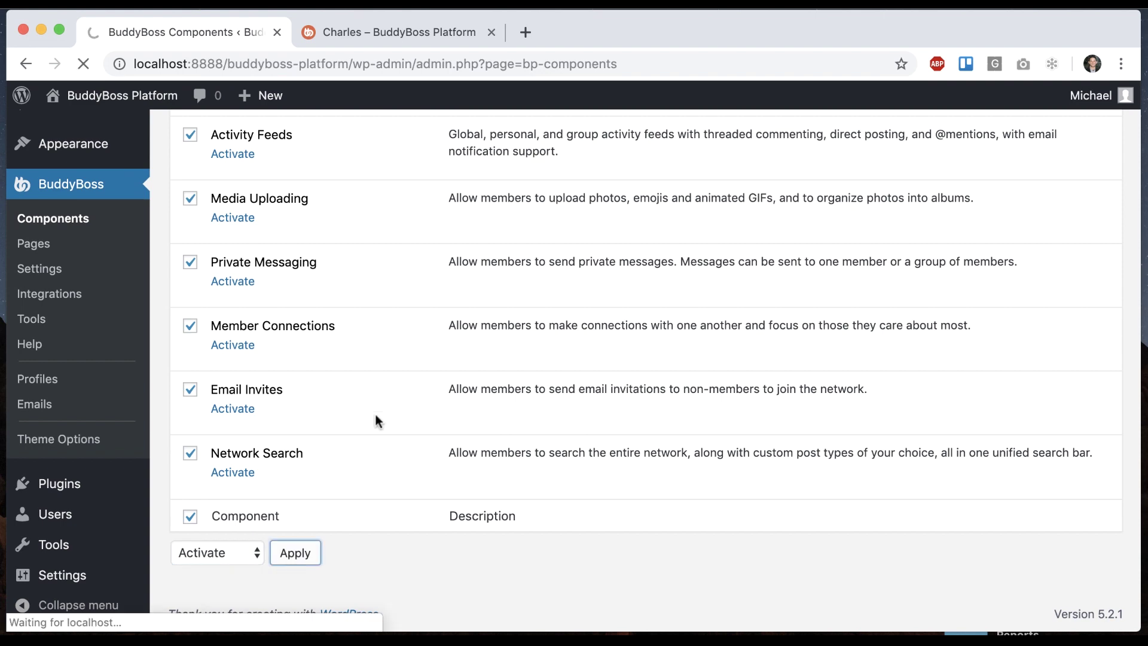
Open the BuddyBoss Tools page, now offering connections, activity, messages and groups imports
scroll(410, 365, down, 2)
scroll(411, 371, down, 2)
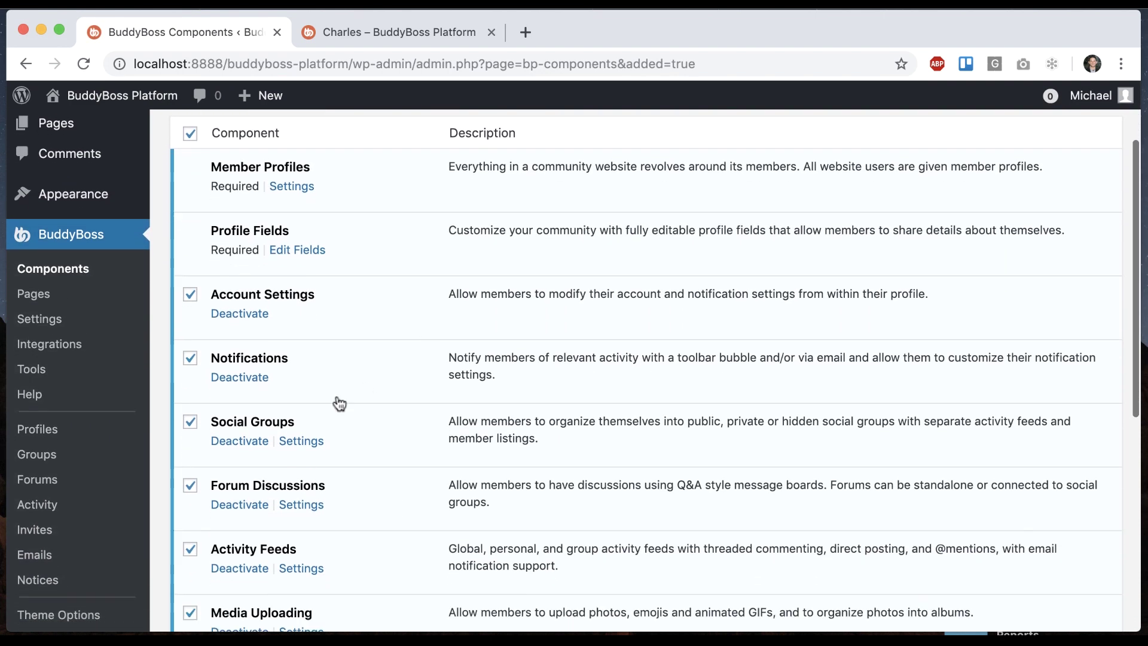
click(60, 370)
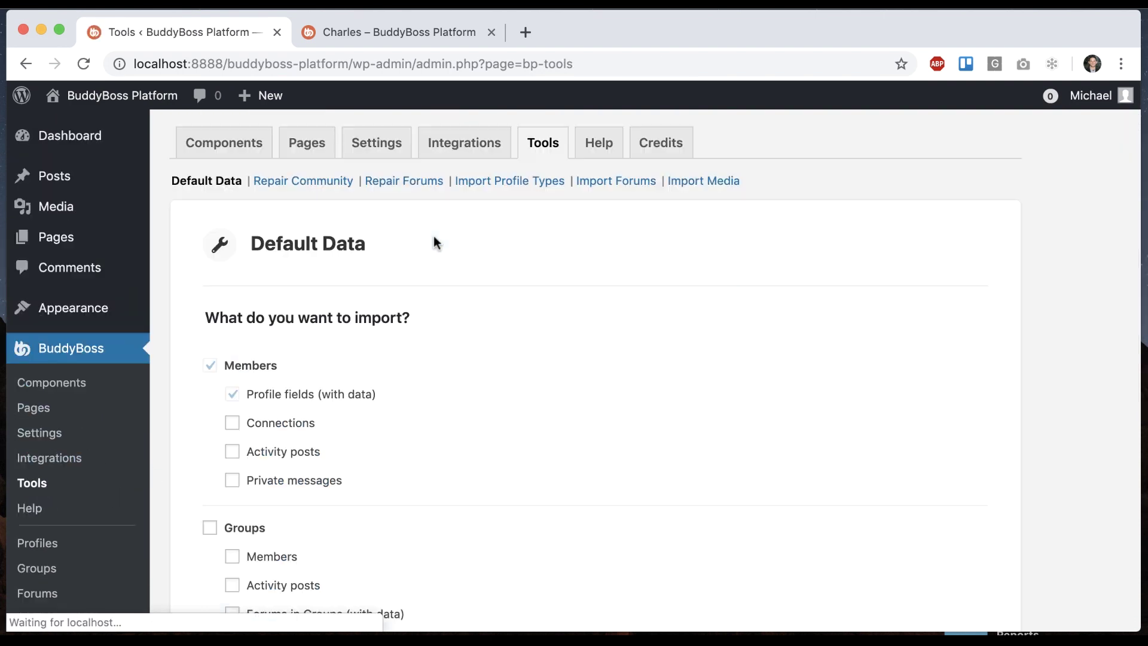
Tick Activity posts under Members and reload the sample member's profile
scroll(508, 318, down, 4)
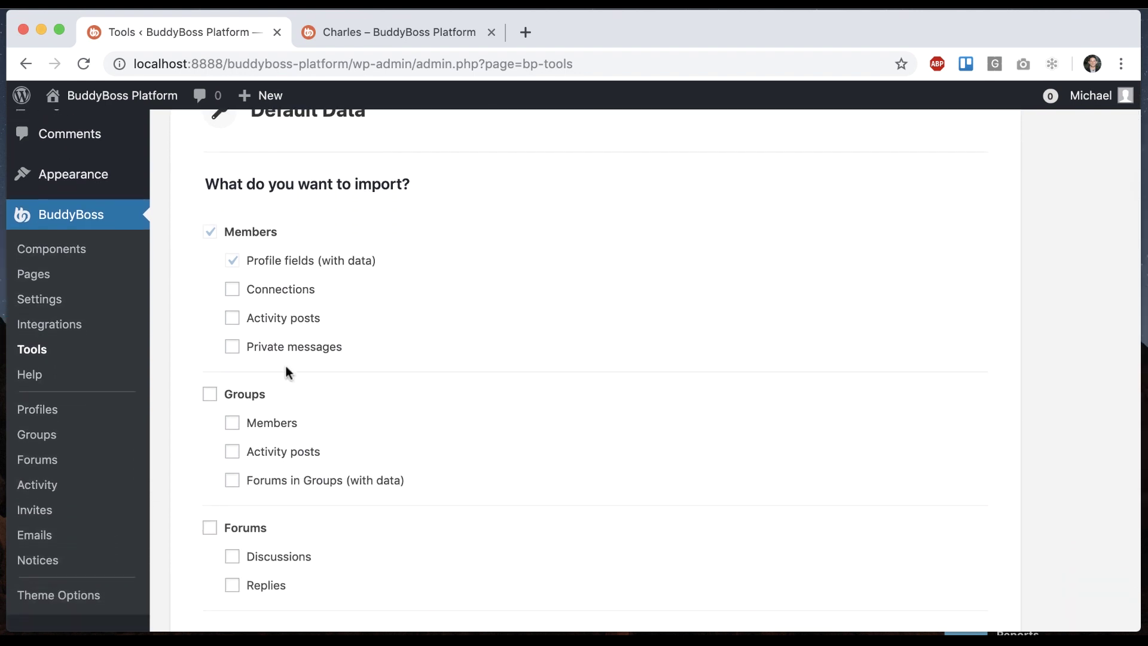
scroll(346, 356, down, 1)
click(304, 285)
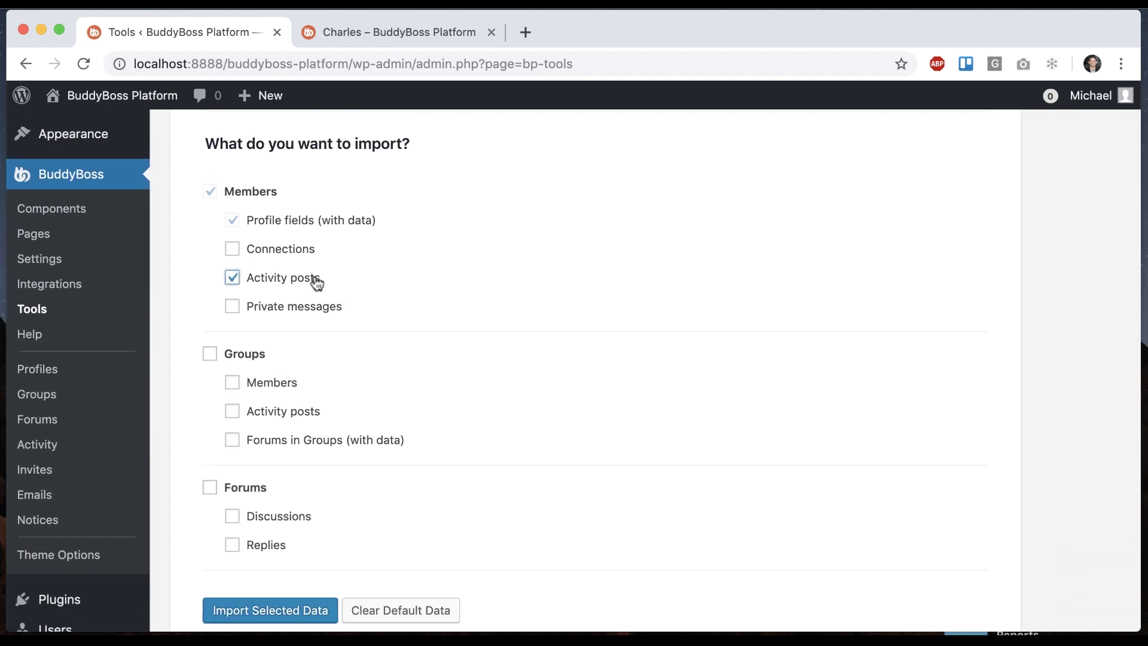
click(408, 35)
key(super+r)
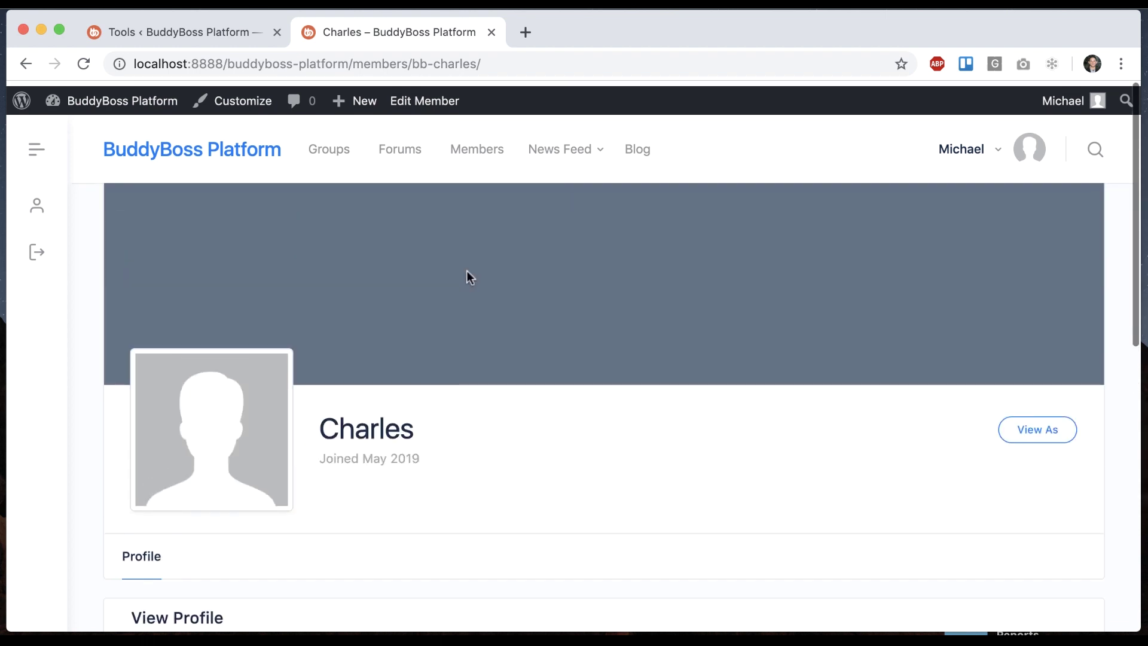
scroll(414, 474, down, 3)
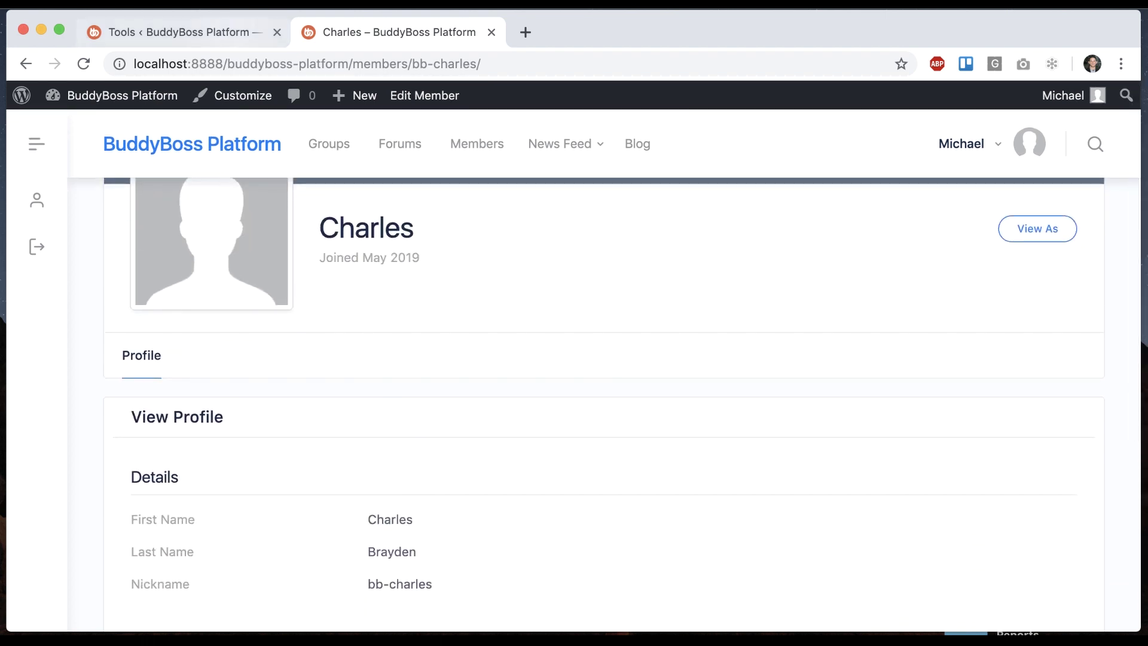
Import the activity posts, adding 75 items, and open the member's Timeline
click(195, 28)
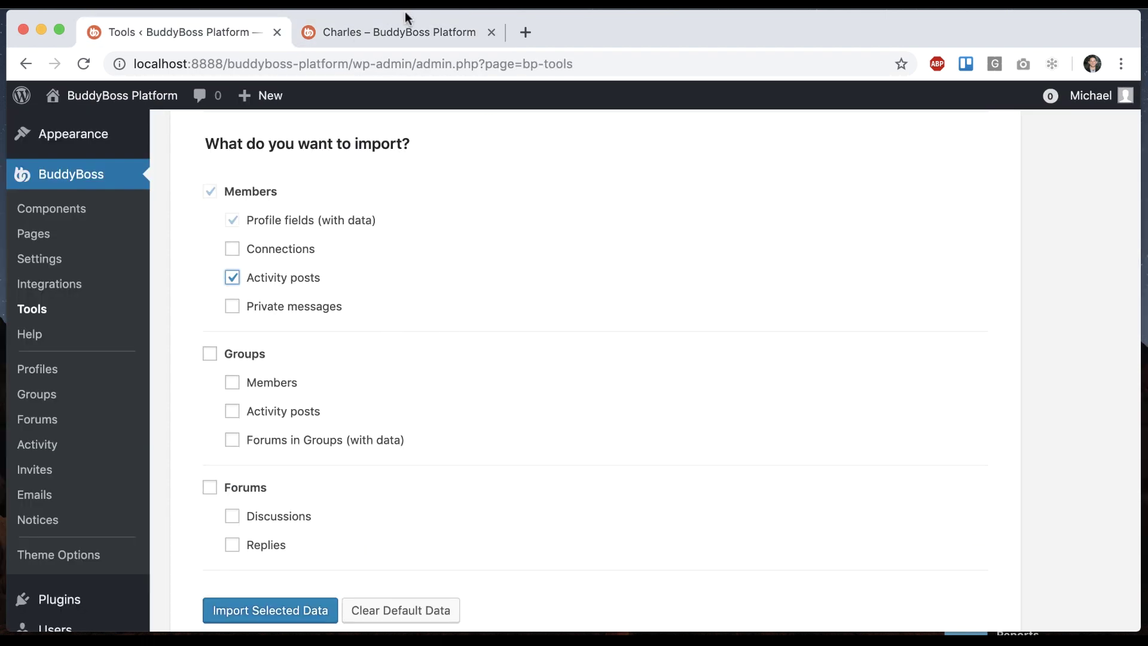
click(266, 611)
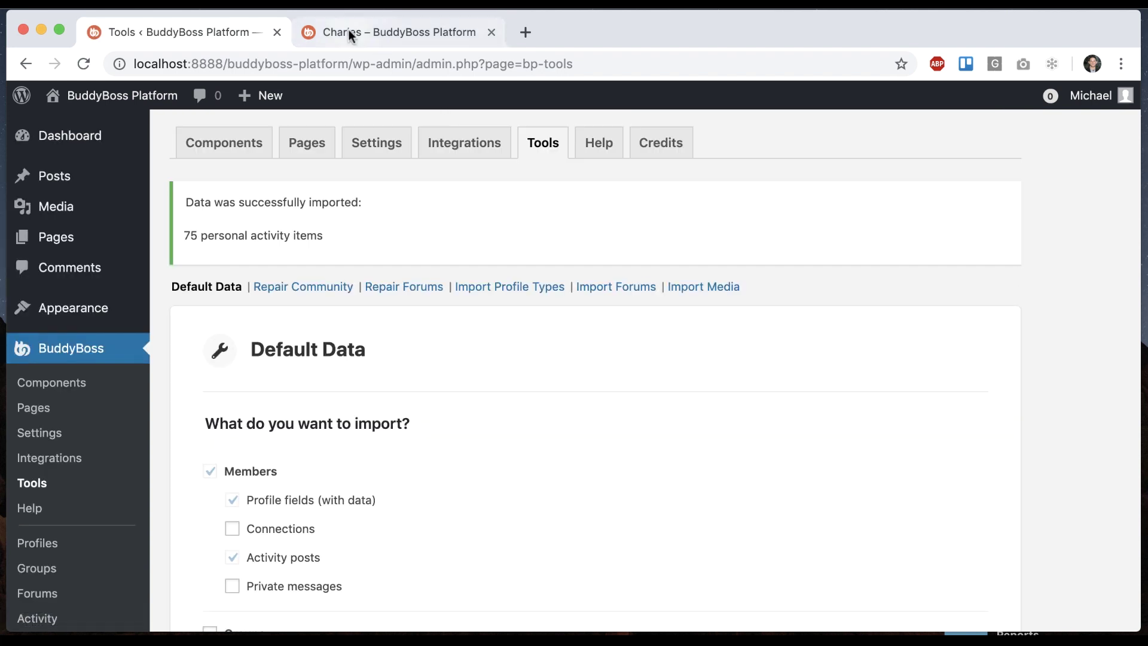
click(349, 32)
click(84, 63)
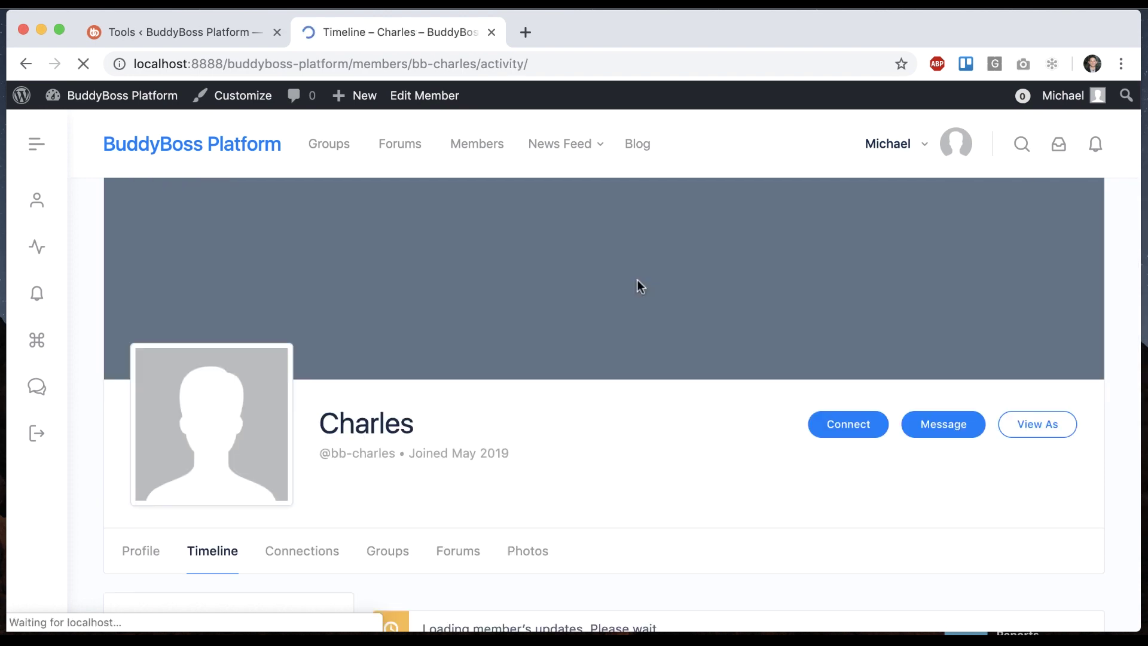
View the member's Timeline, then browse the News Feed's imported member updates
scroll(620, 310, down, 15)
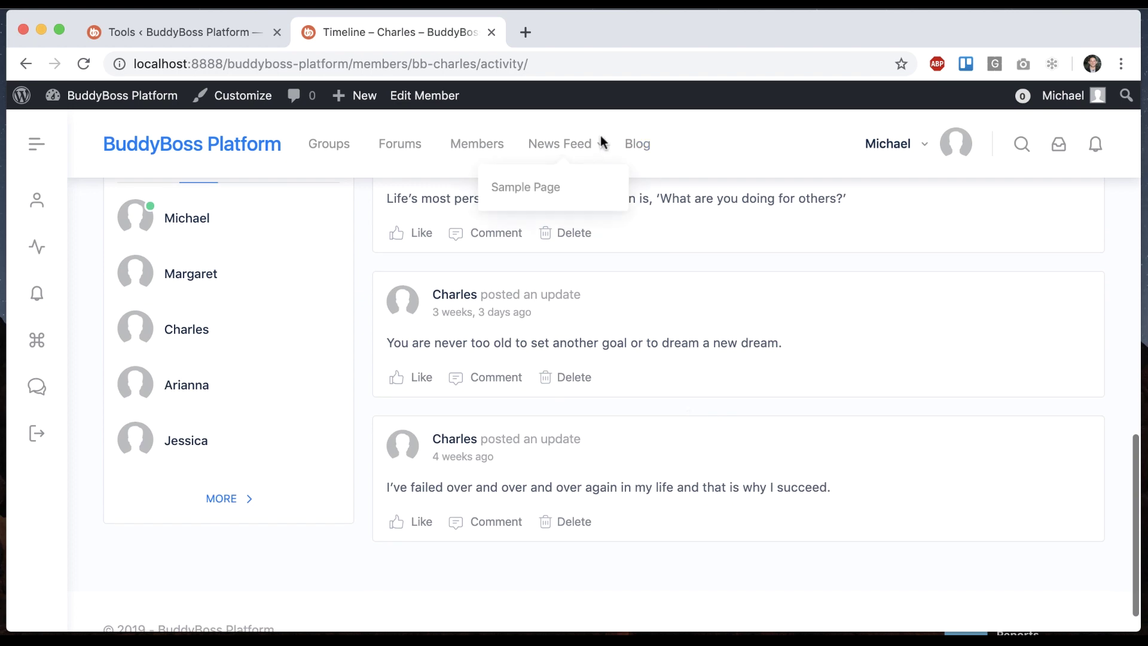
click(575, 145)
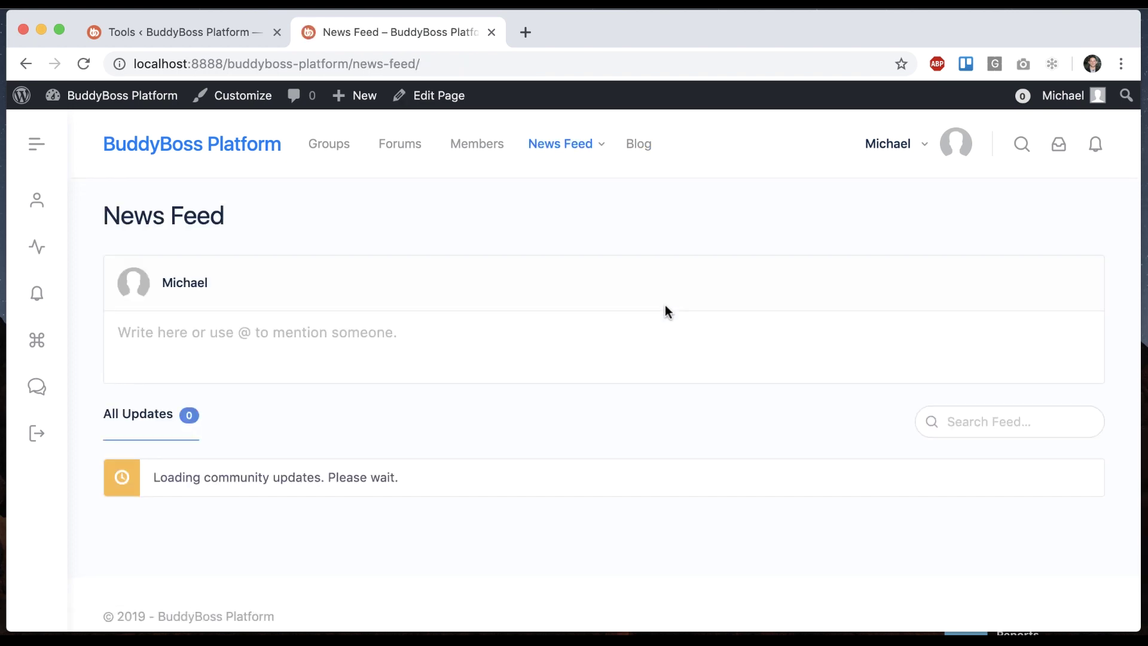
scroll(594, 402, down, 8)
scroll(594, 402, down, 10)
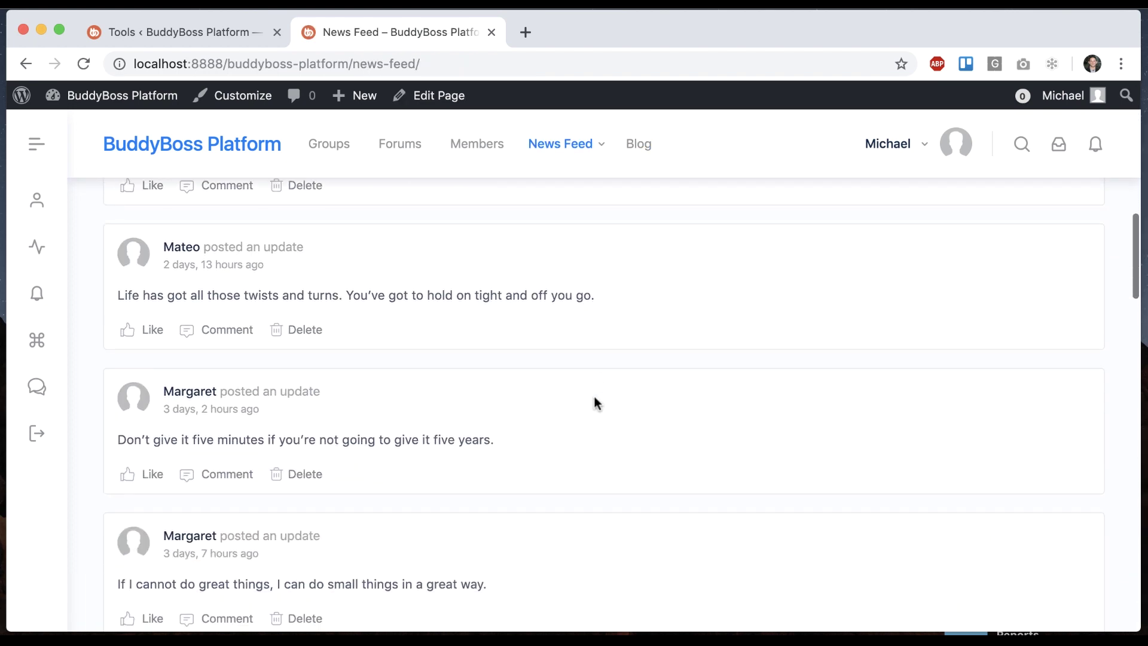
Import the default member Connections and Private messages from the Tools page
click(200, 30)
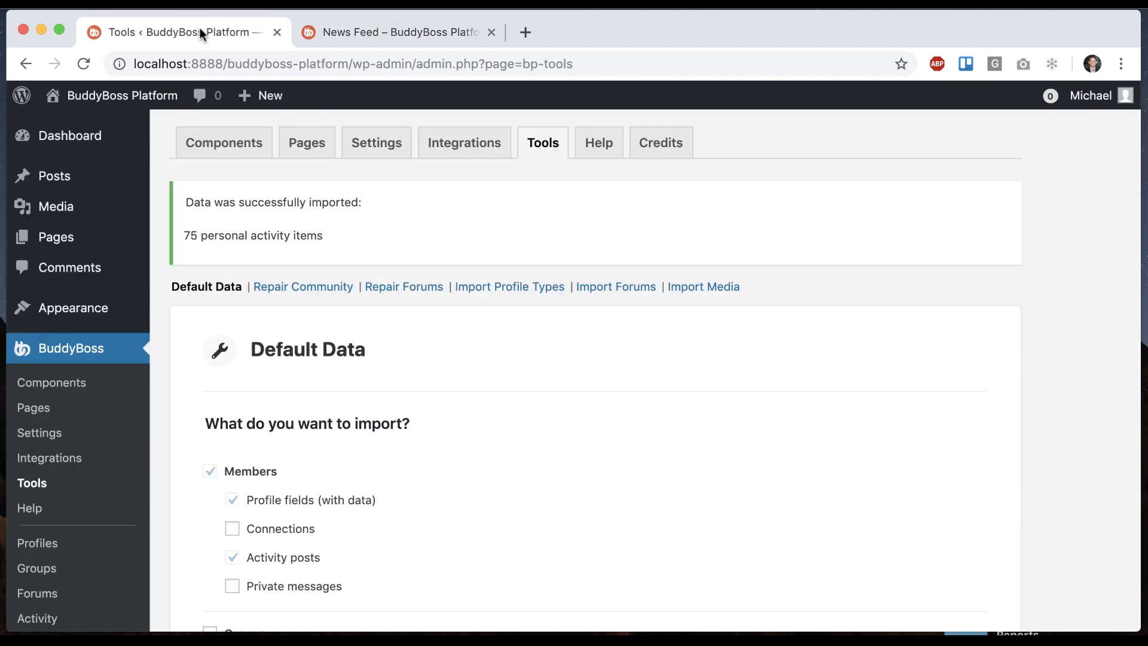
scroll(478, 274, down, 3)
click(262, 389)
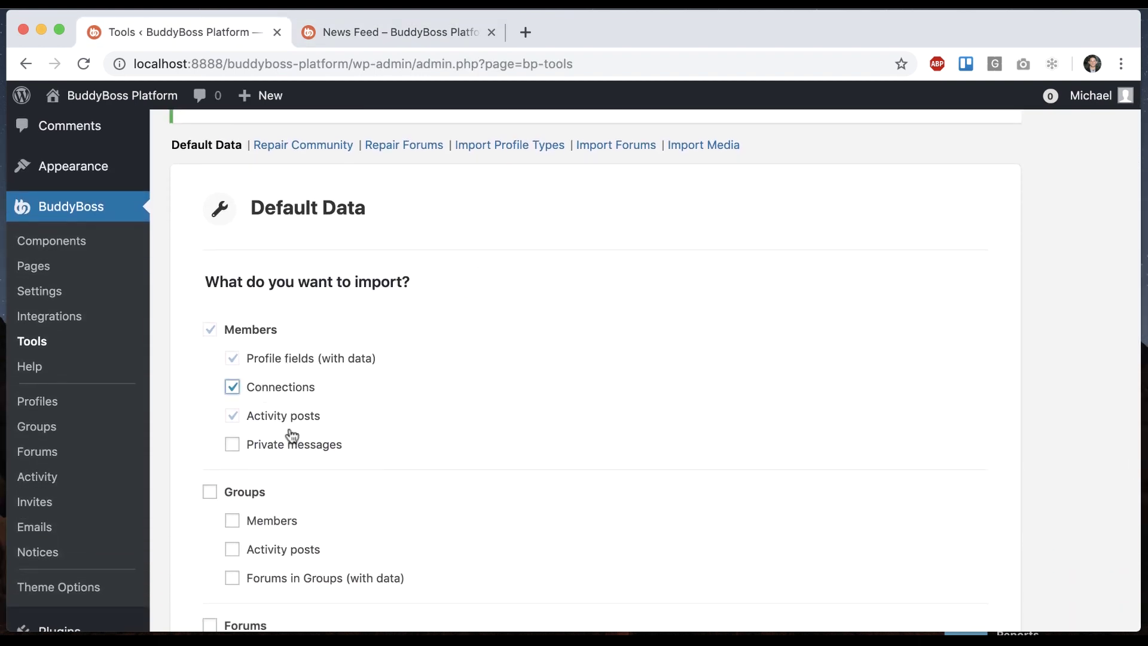
click(278, 447)
scroll(281, 451, down, 4)
click(248, 539)
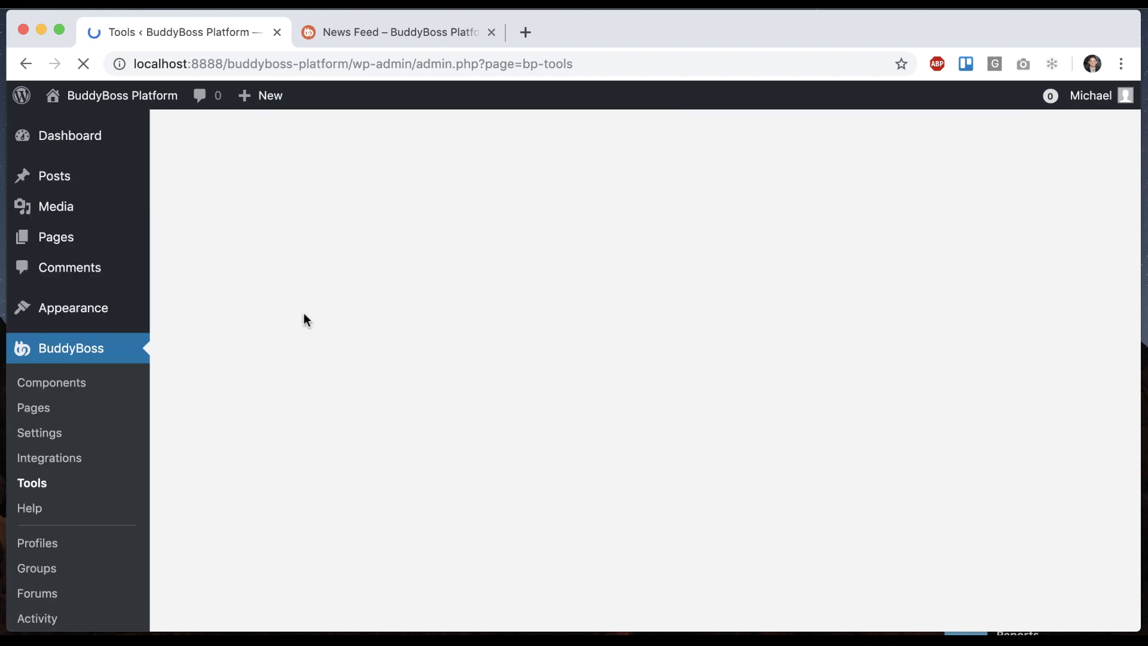
scroll(310, 307, down, 4)
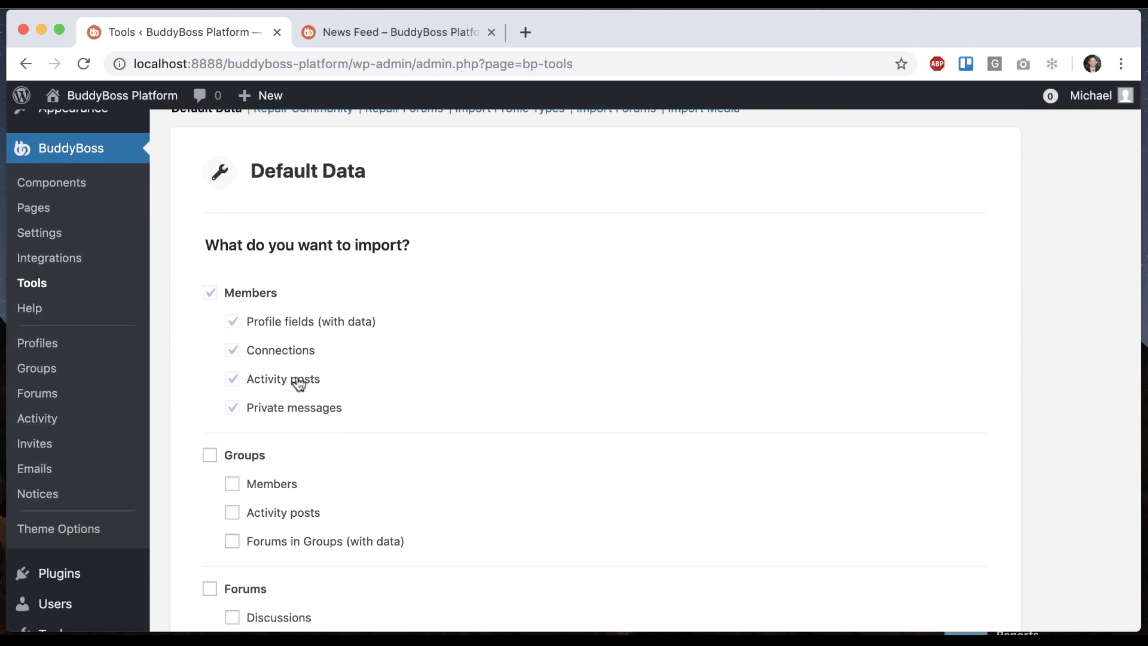
scroll(297, 382, up, 2)
Open a sample member's profile from the Members directory, showing 9 connections
click(431, 36)
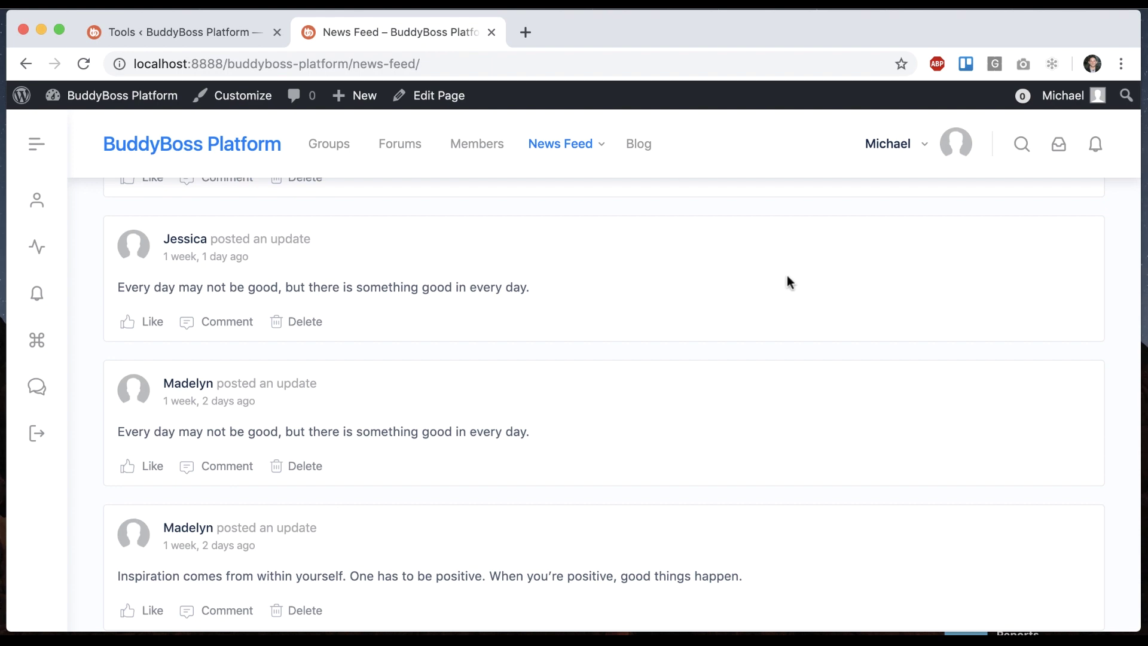
scroll(786, 275, up, 15)
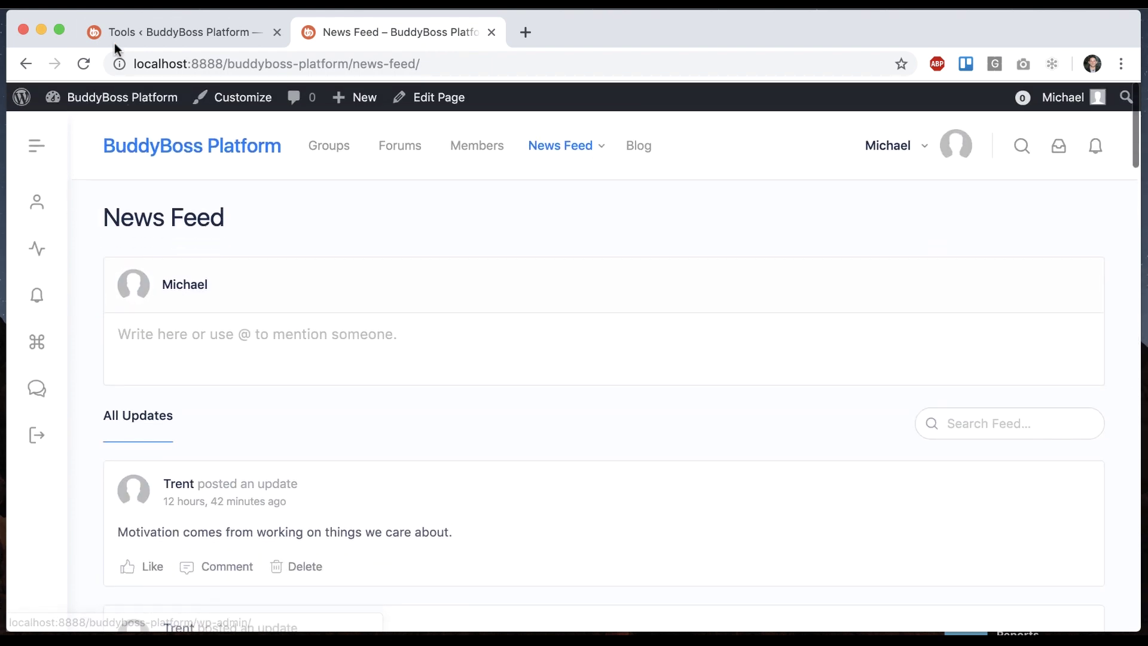
click(469, 147)
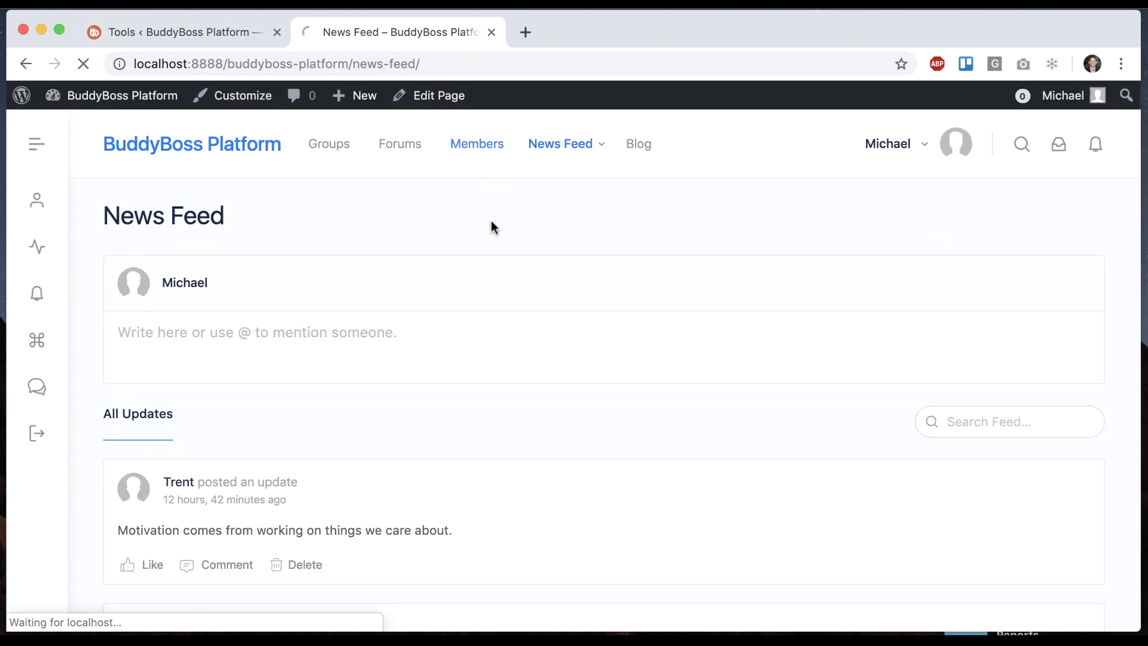
scroll(491, 228, down, 1)
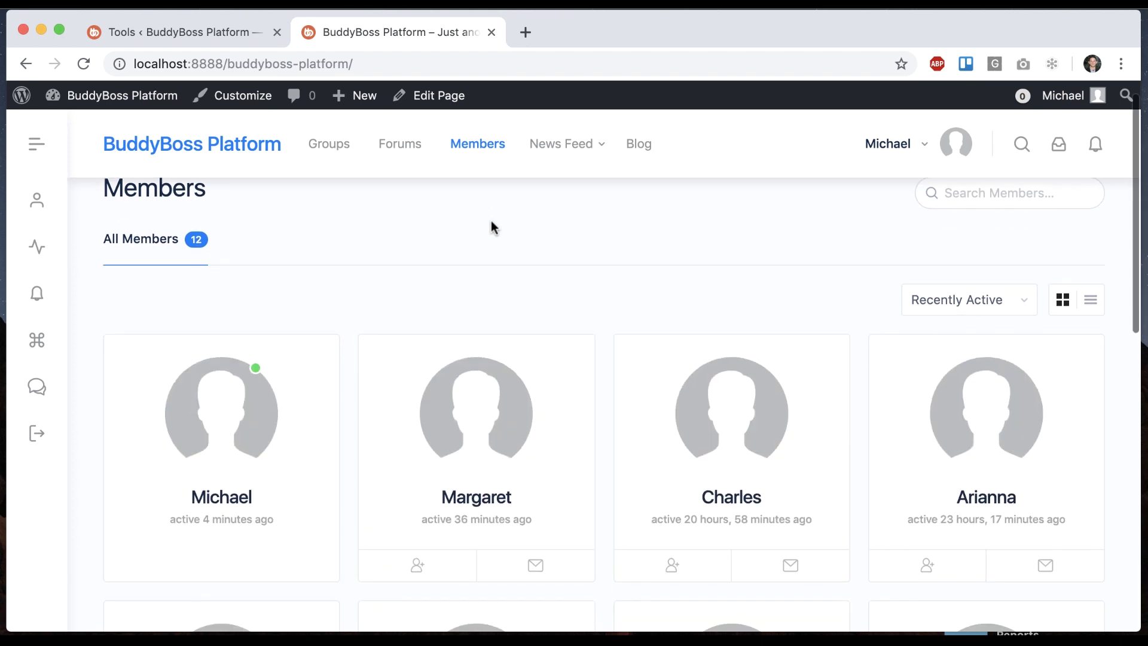
click(690, 377)
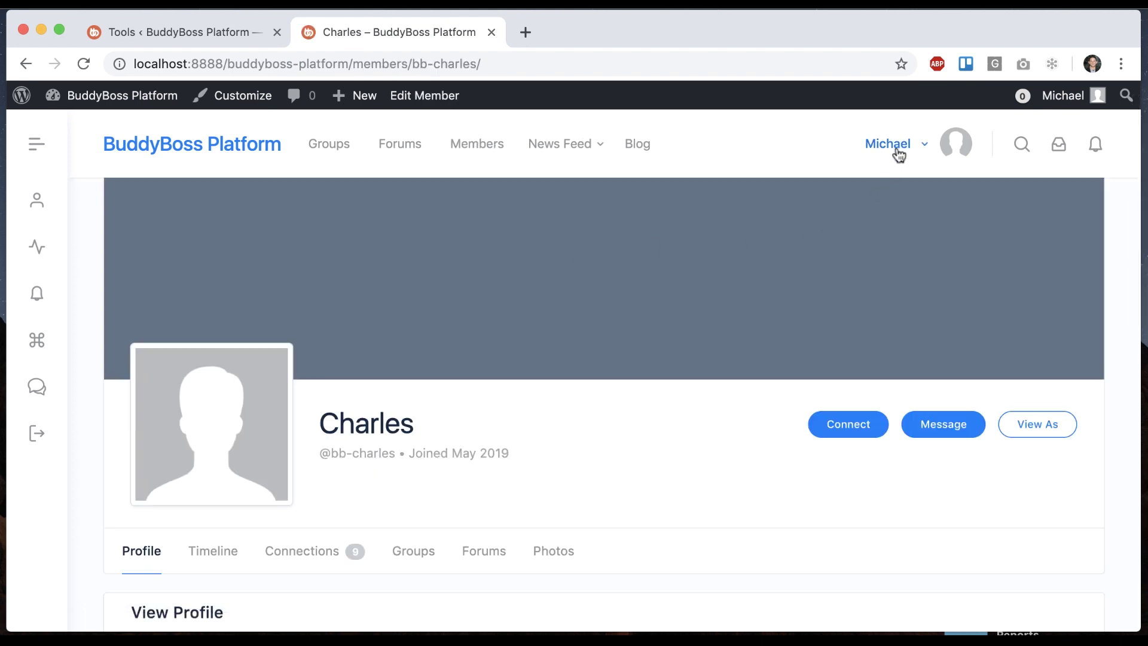
Check the import notice on the Tools page, then view the site as this member
mouse_move(898, 153)
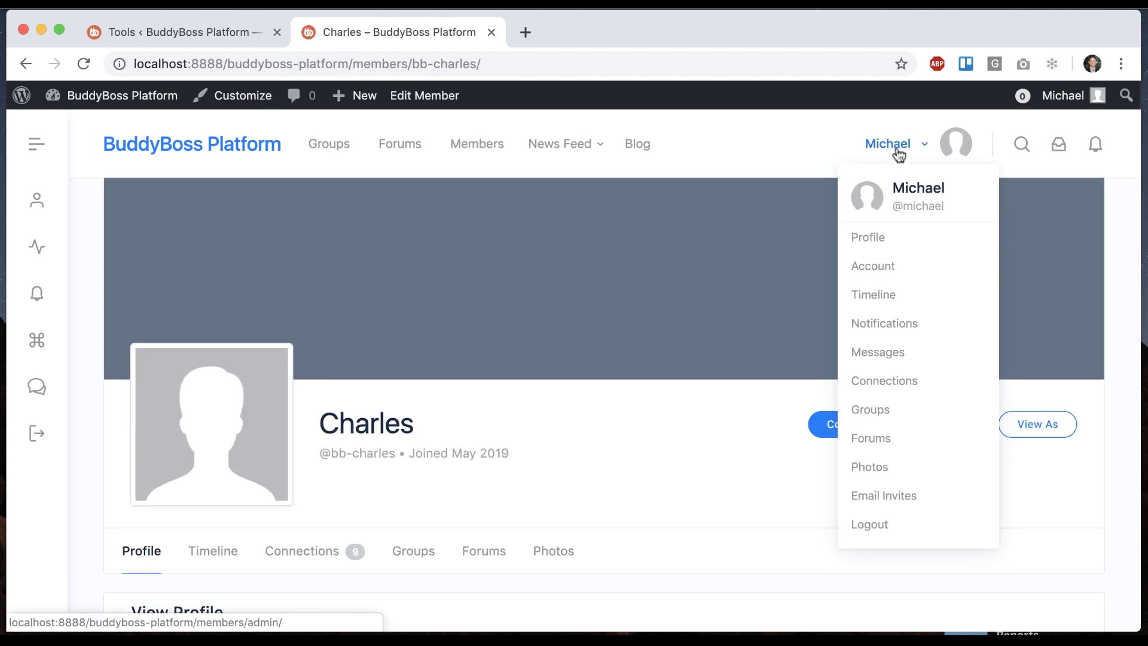
mouse_move(905, 236)
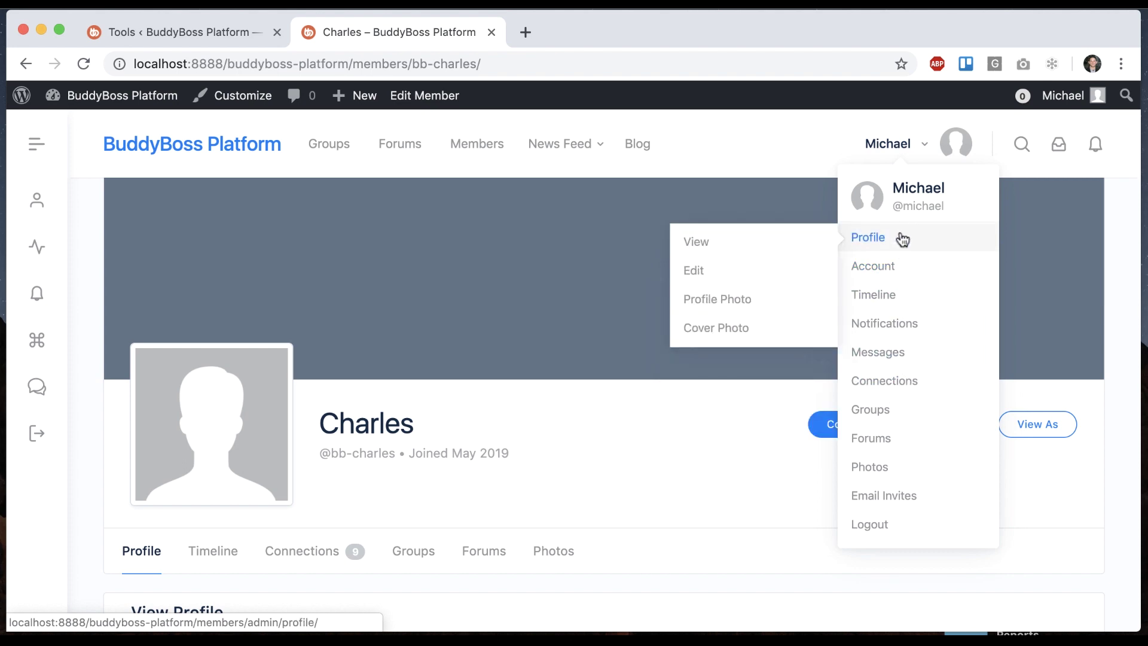
click(232, 32)
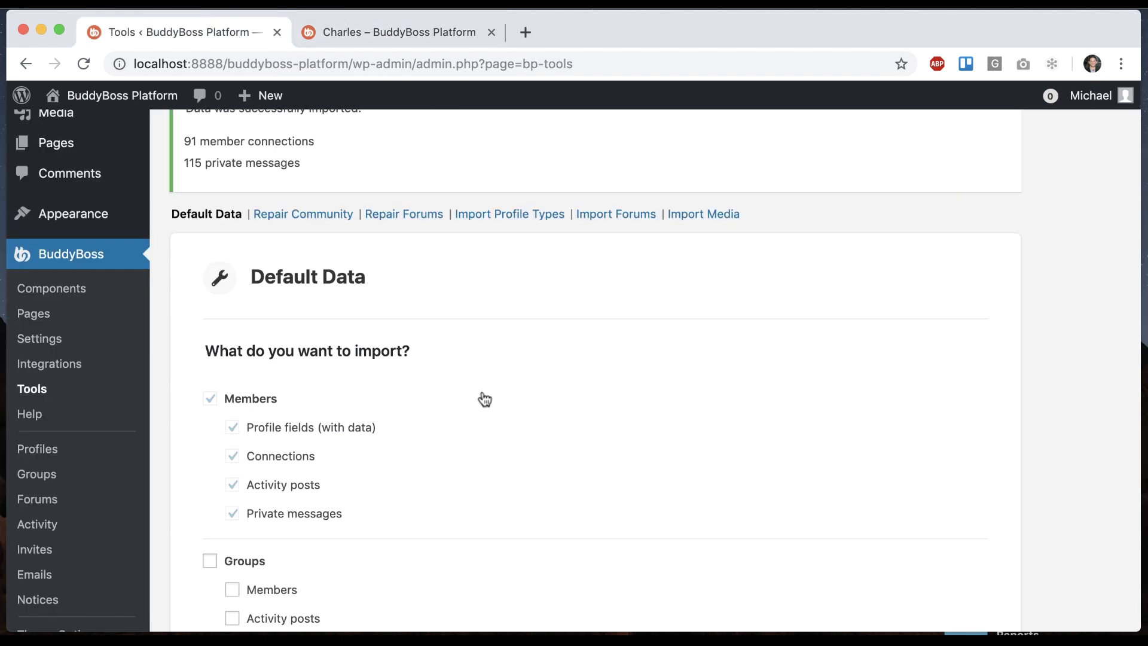
scroll(514, 427, down, 5)
scroll(427, 454, up, 8)
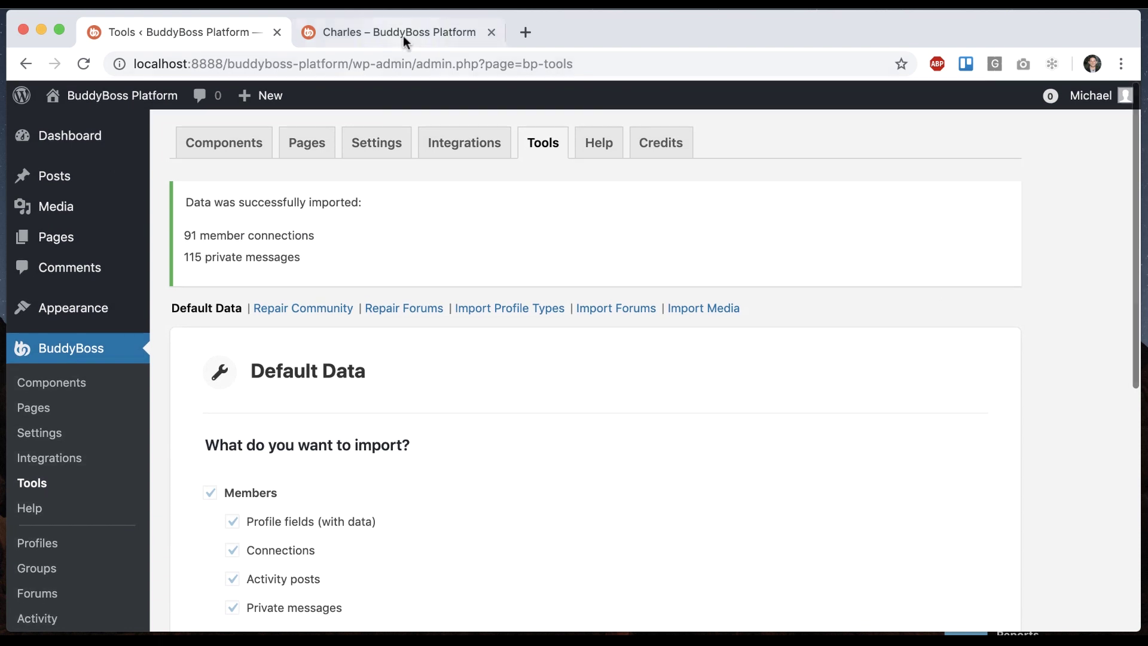
click(403, 34)
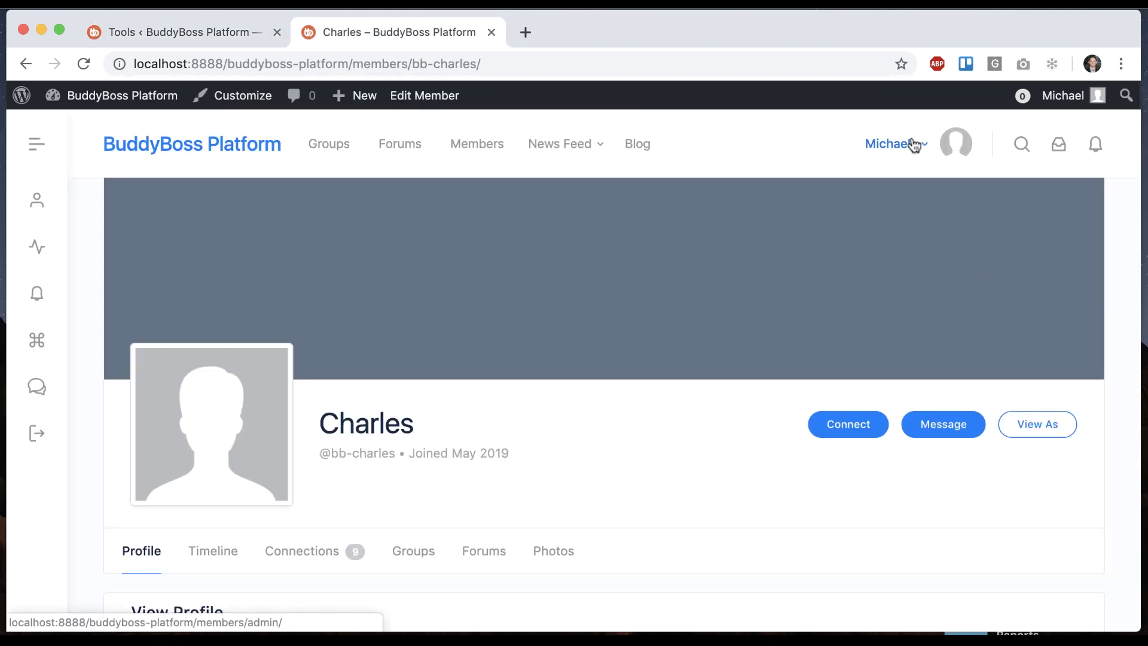
click(1037, 425)
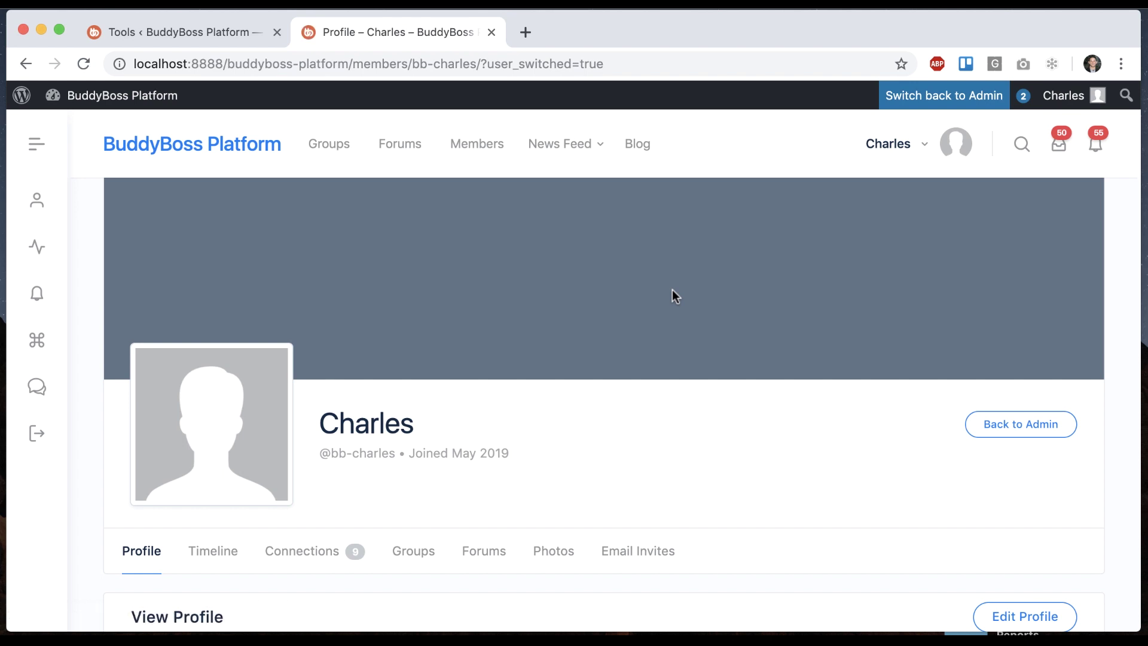
Browse the sample member's list of connections
scroll(672, 290, down, 3)
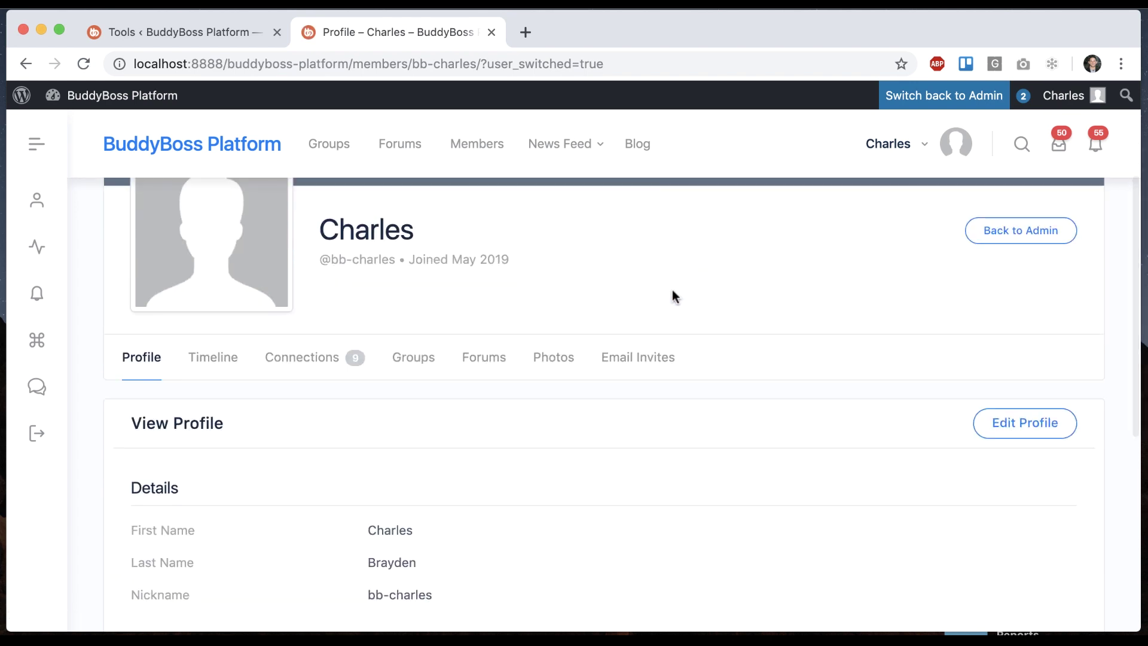
click(306, 356)
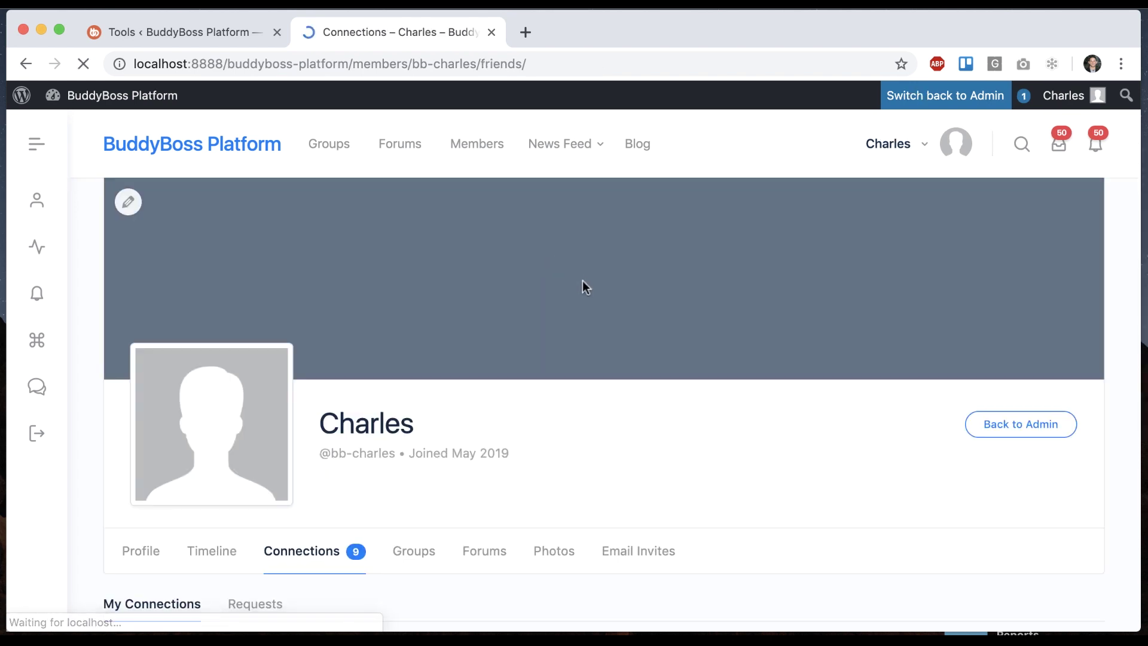
scroll(596, 294, down, 10)
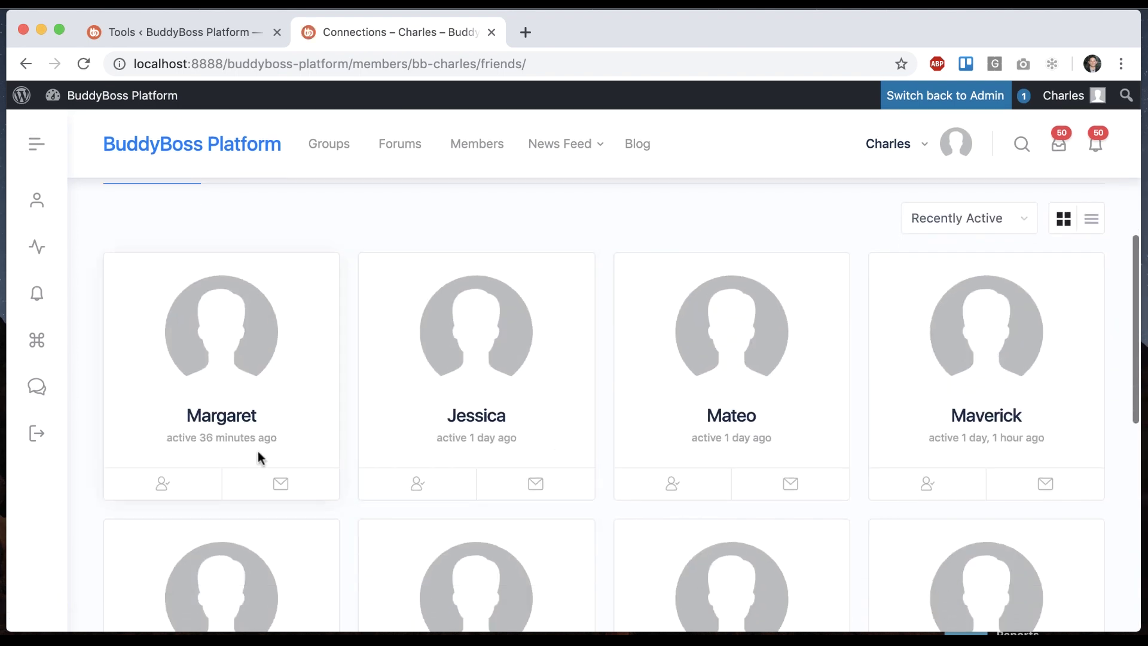
scroll(404, 468, up, 8)
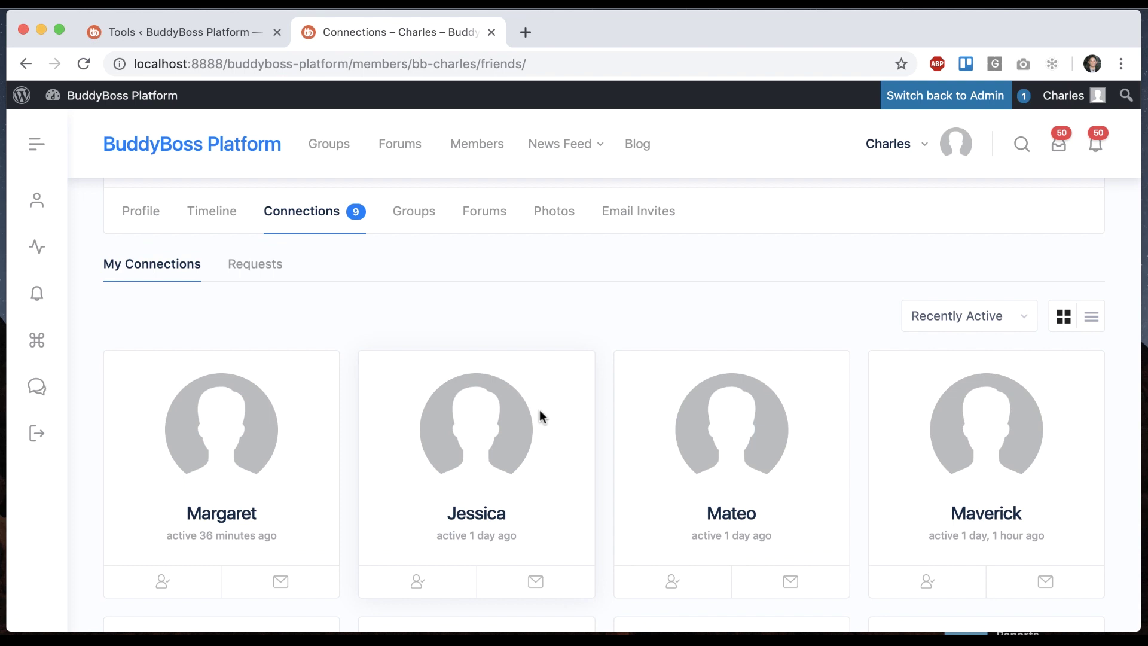
Open the member's messages inbox and read an imported group conversation thread
click(1058, 144)
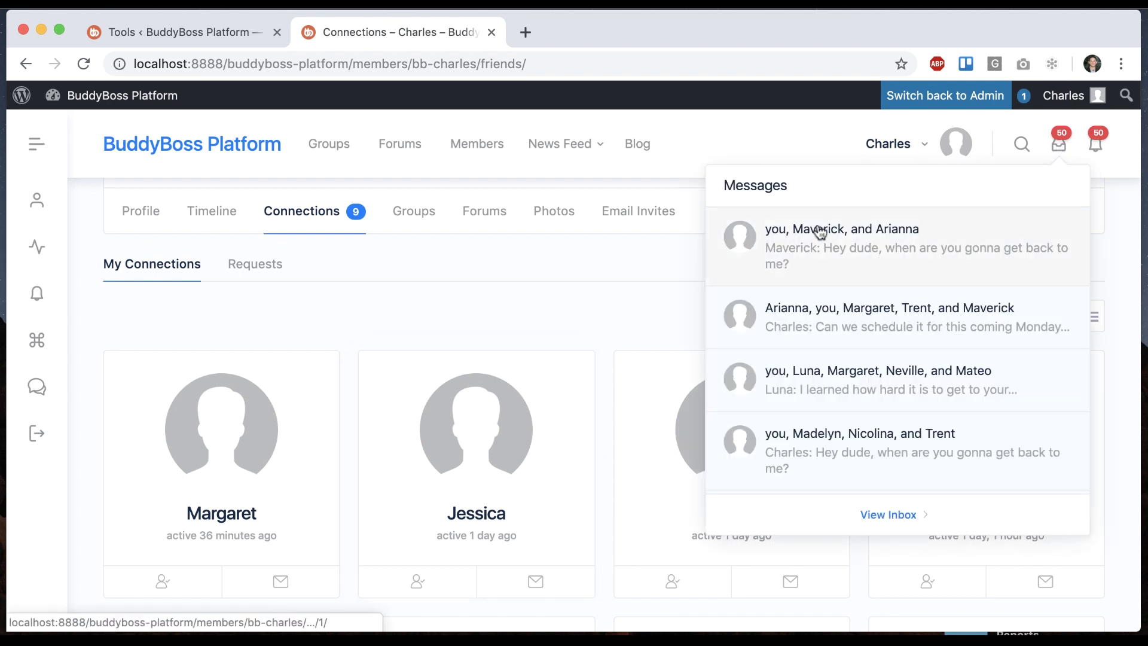
click(895, 519)
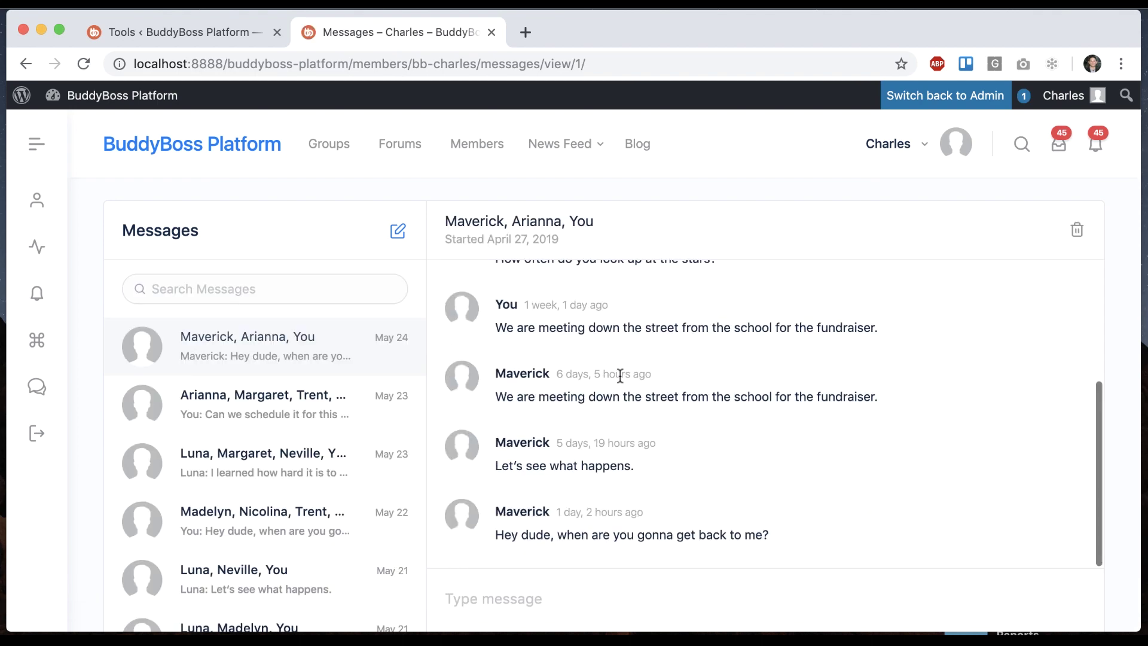
scroll(620, 376, up, 4)
scroll(251, 459, down, 1)
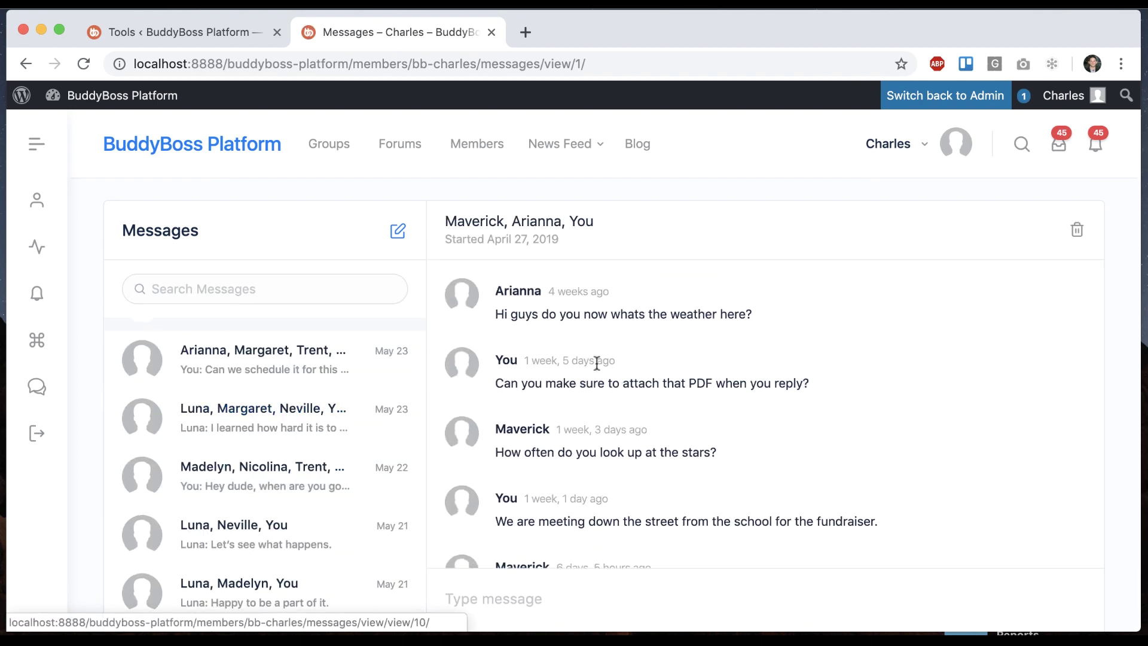
click(263, 476)
scroll(775, 376, up, 5)
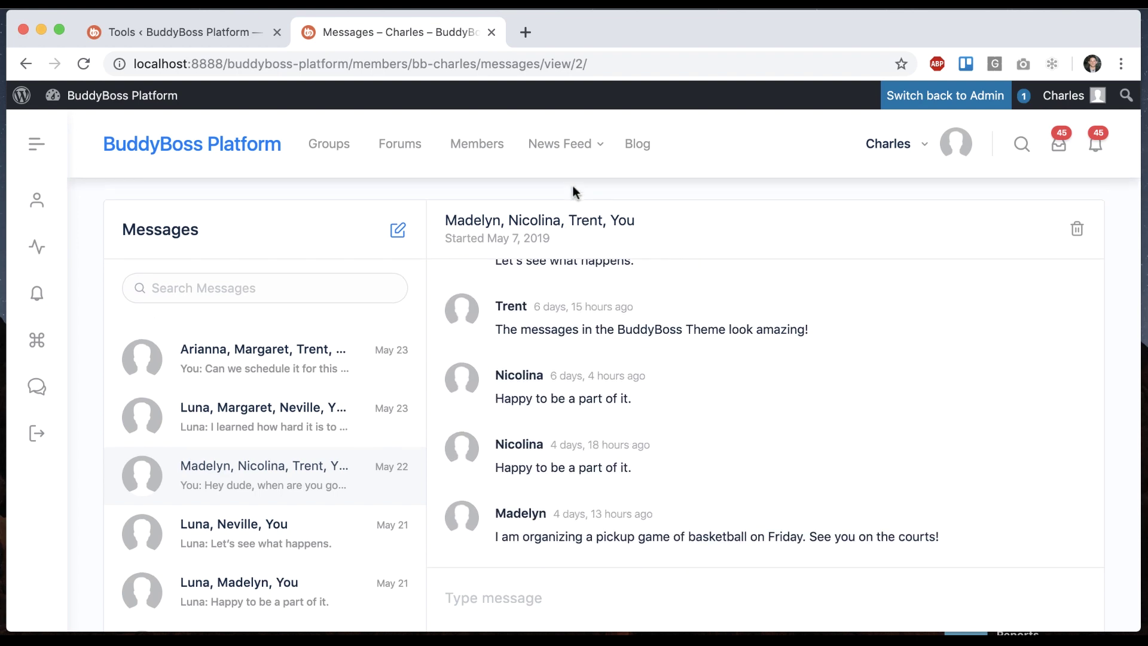
scroll(573, 190, down, 1)
scroll(294, 443, down, 3)
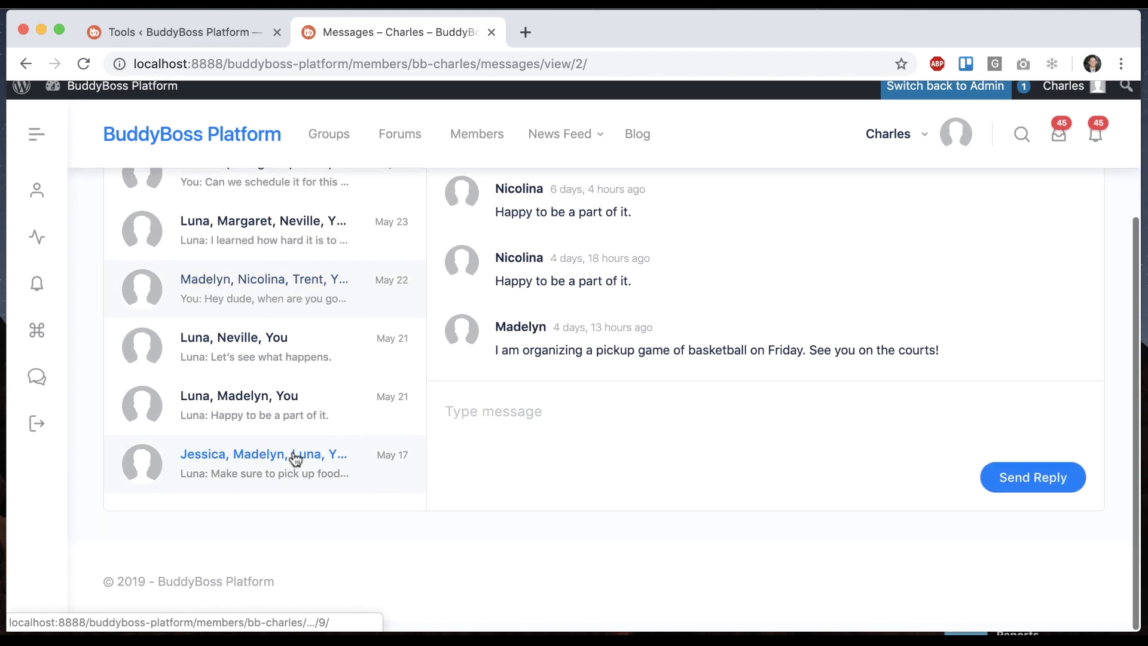
scroll(328, 349, up, 4)
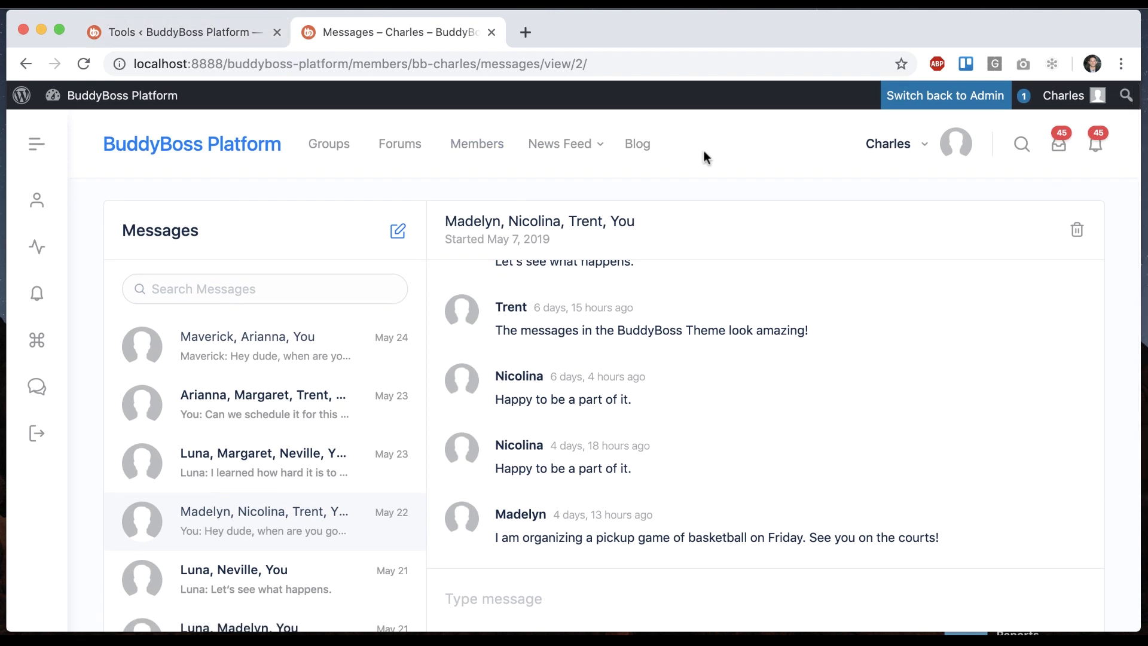
click(191, 28)
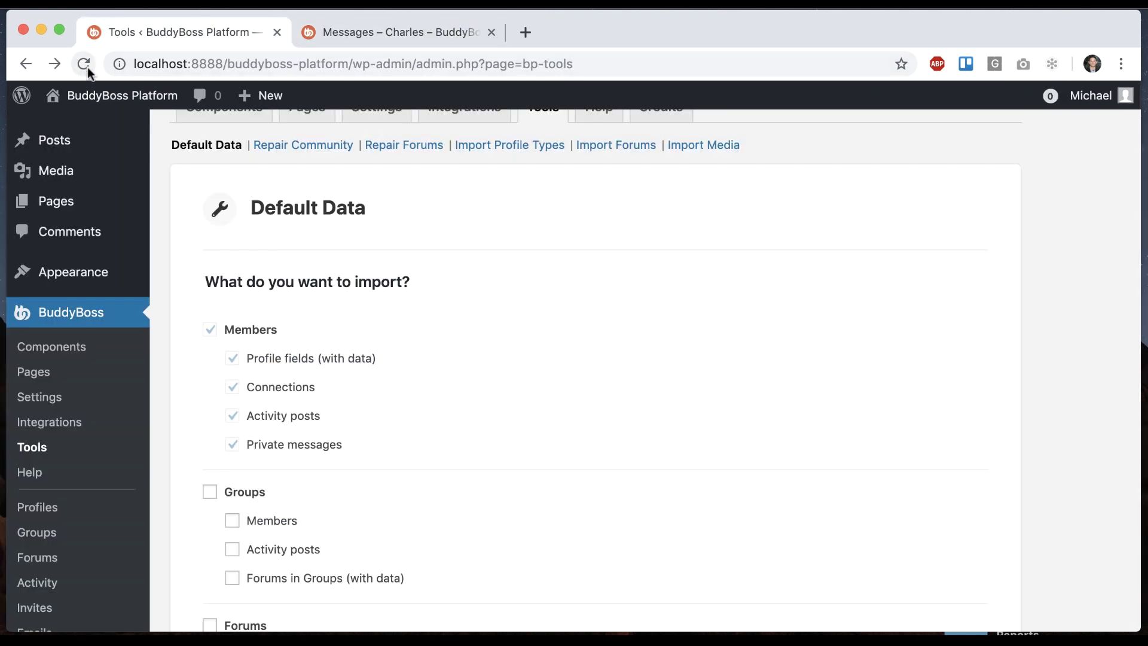
Use Switch back to Admin from the messages page, then reload the Tools page as administrator
click(35, 446)
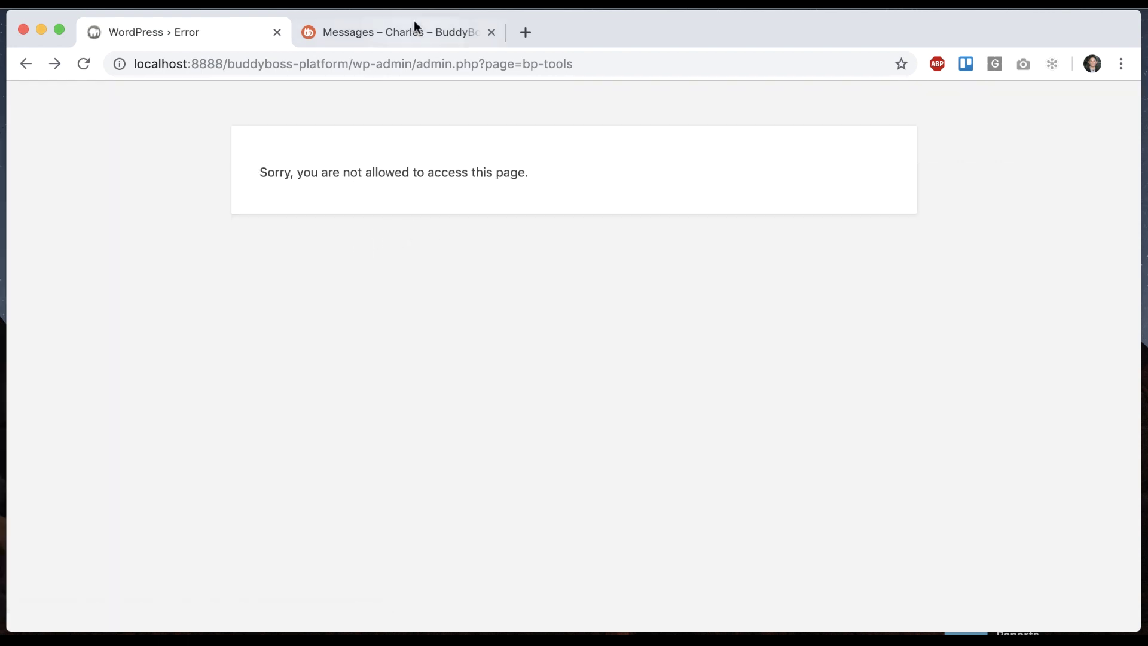
click(404, 34)
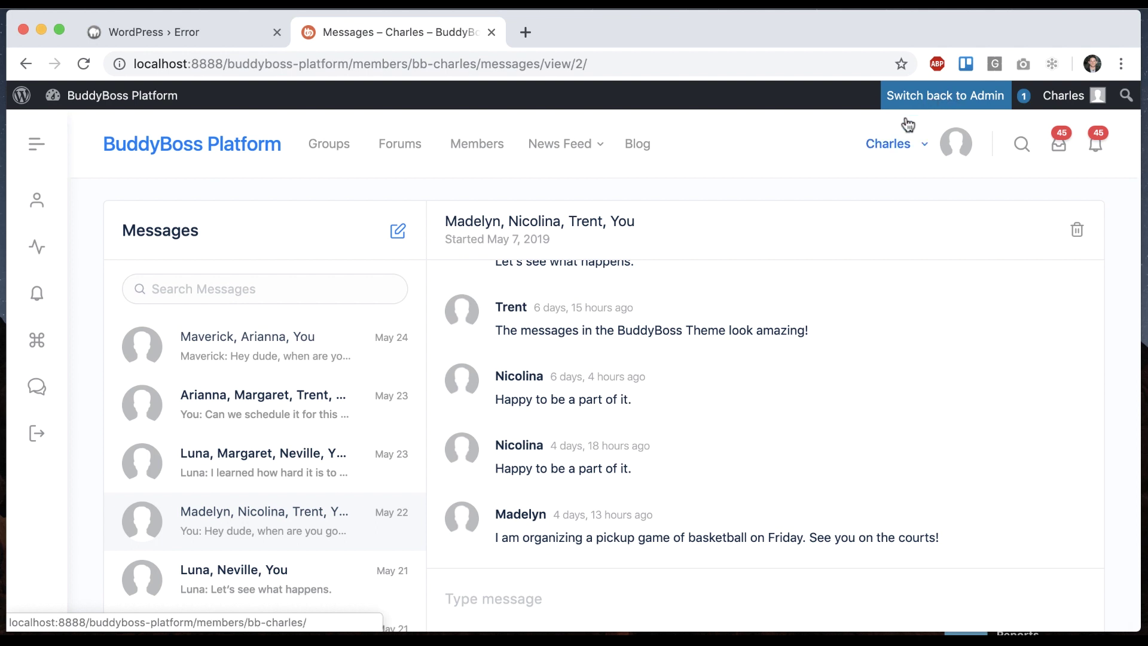
mouse_move(904, 148)
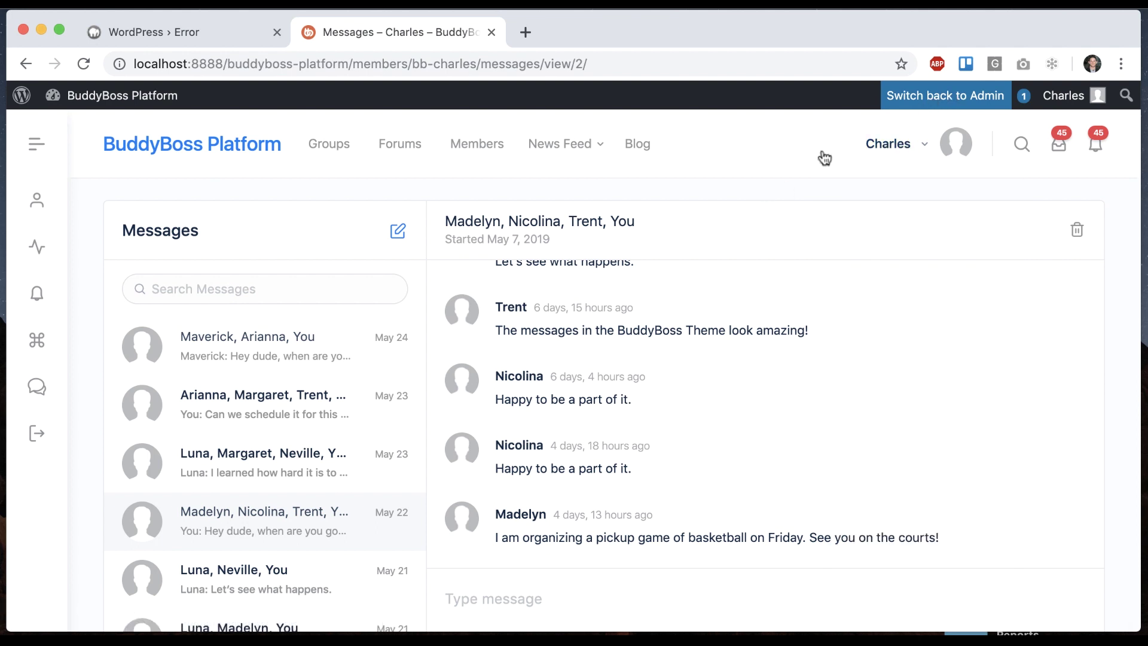
click(910, 97)
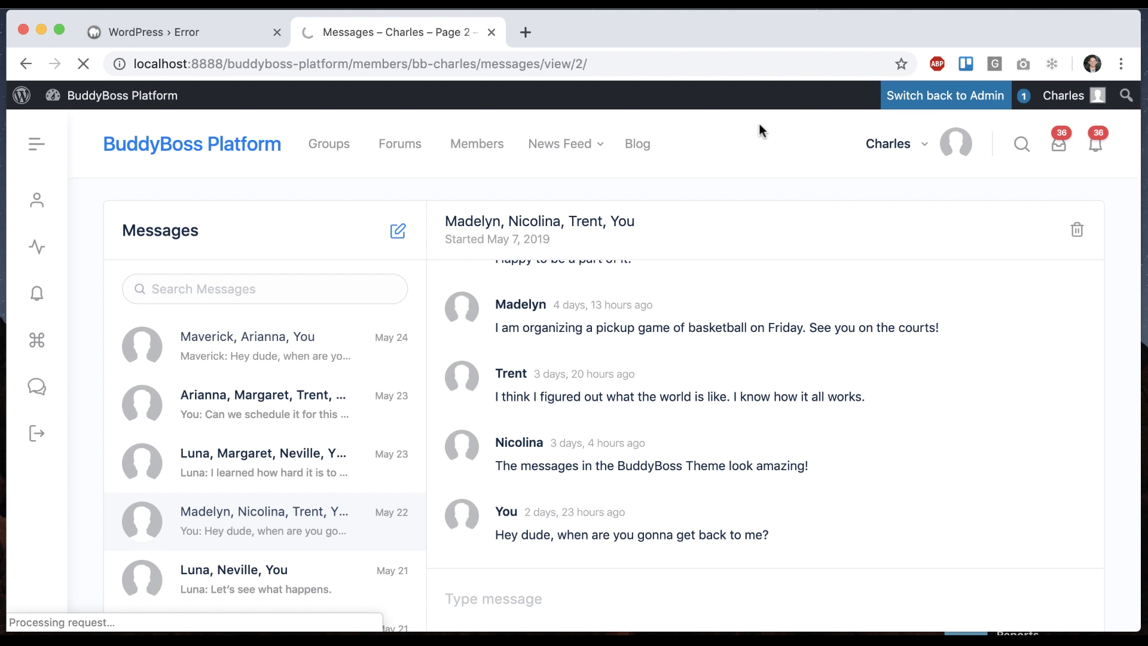
scroll(510, 327, down, 3)
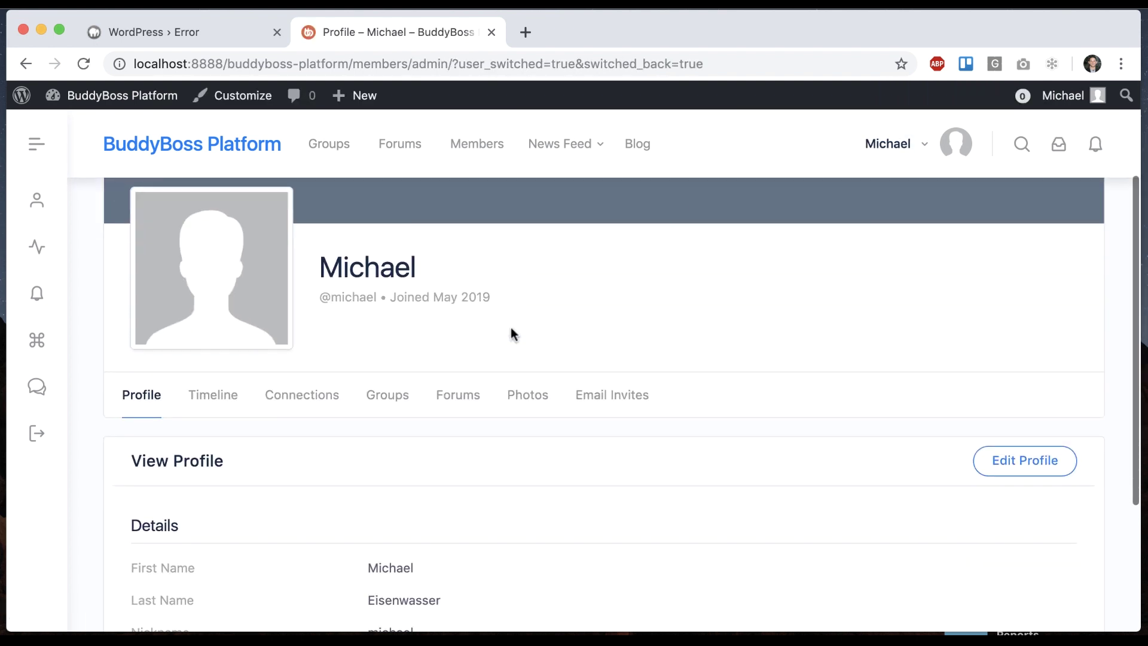
click(142, 39)
click(91, 62)
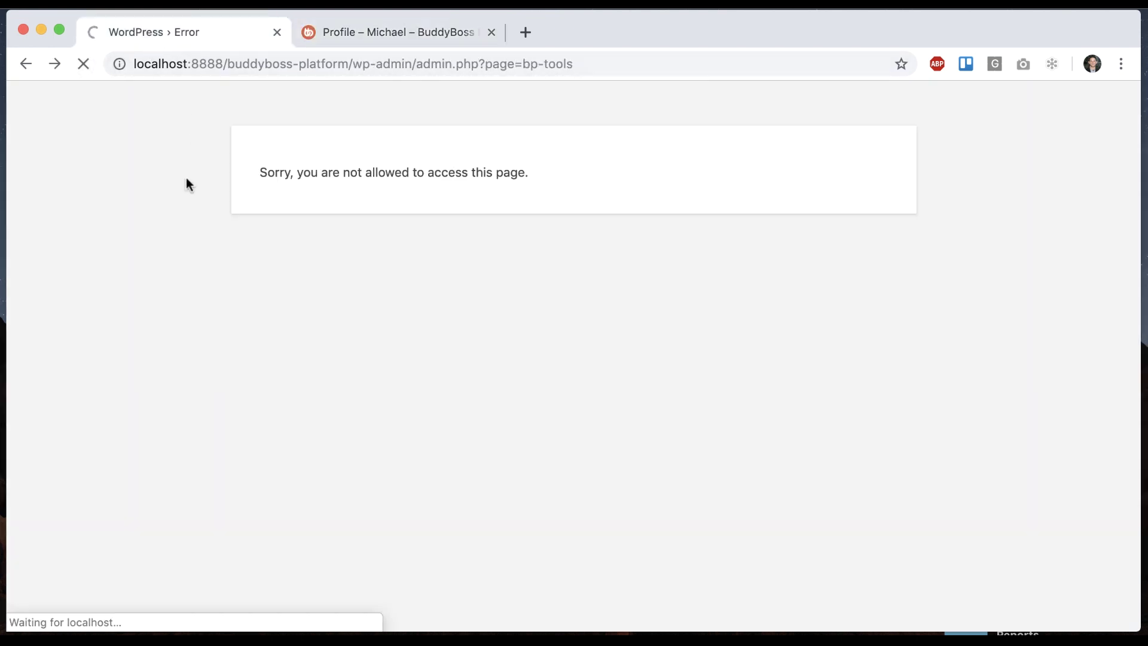
Tick Forums on the Default Data page and import it
scroll(548, 361, down, 5)
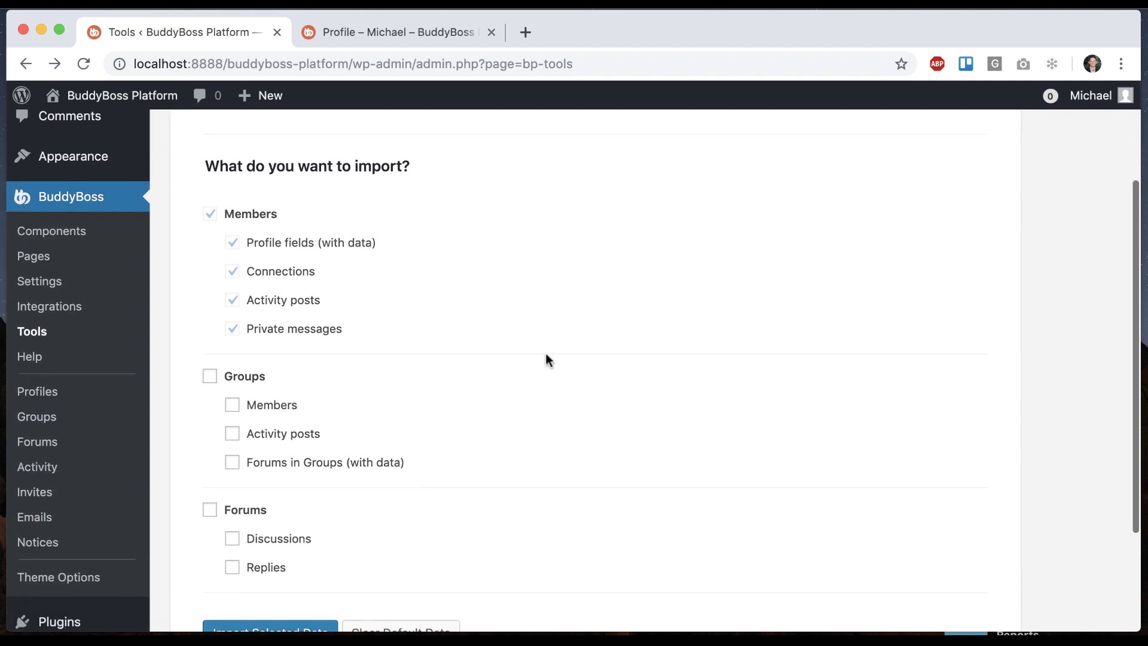
click(237, 431)
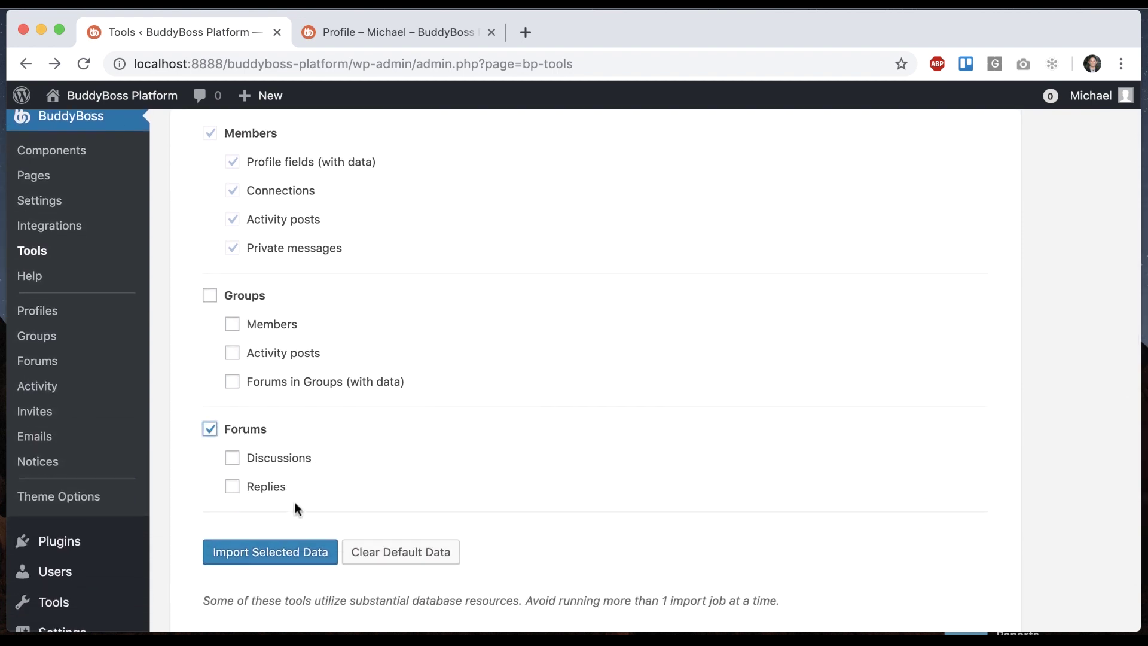
click(259, 550)
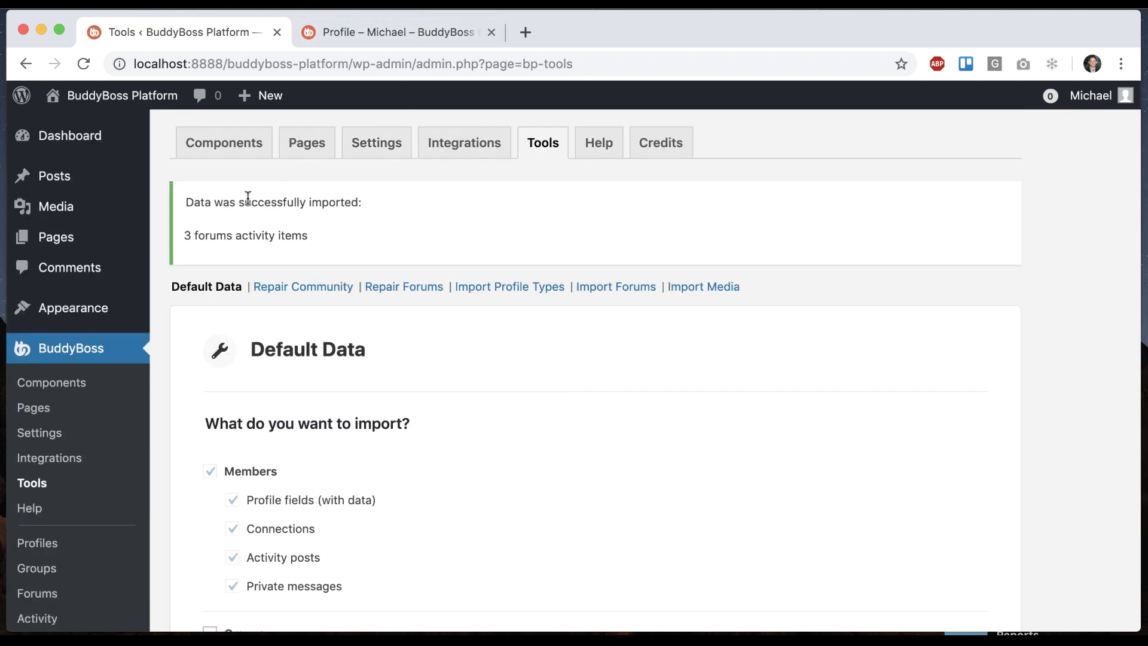
Check the Hidden, Private and Public forums in the directory and open the empty Public Forum
click(399, 30)
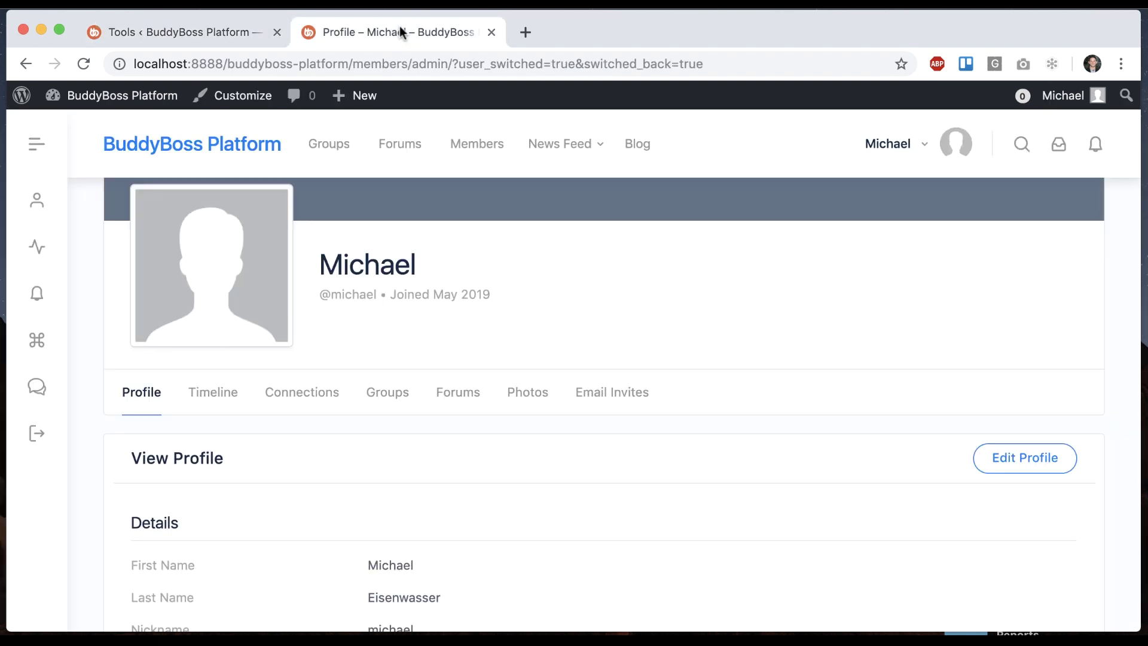
click(399, 144)
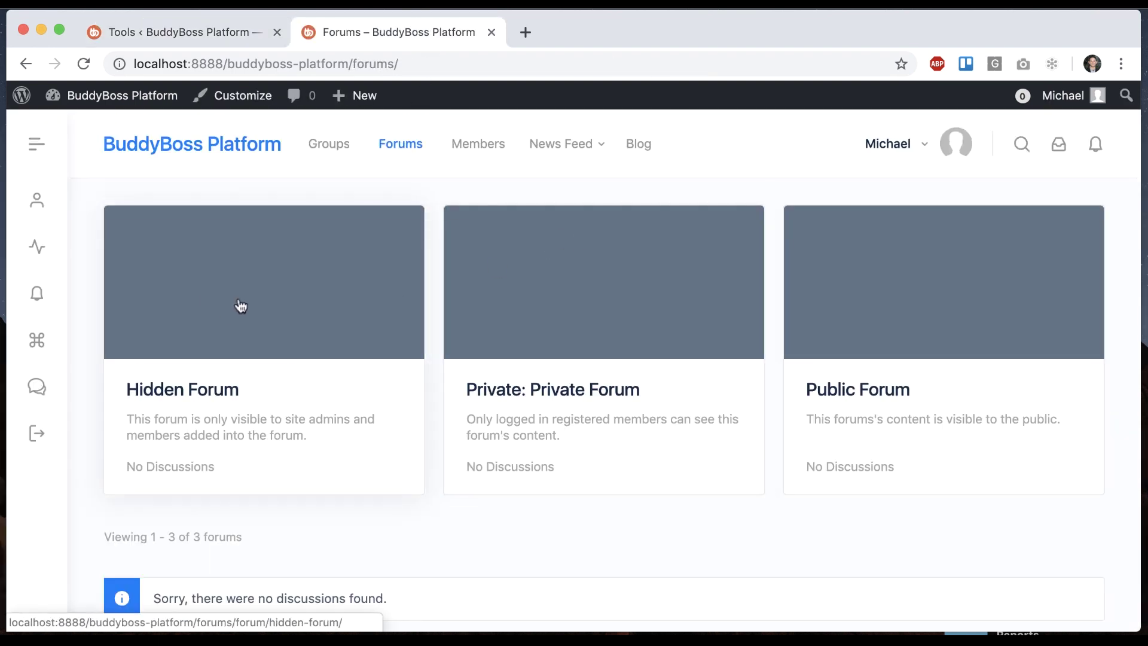
click(876, 320)
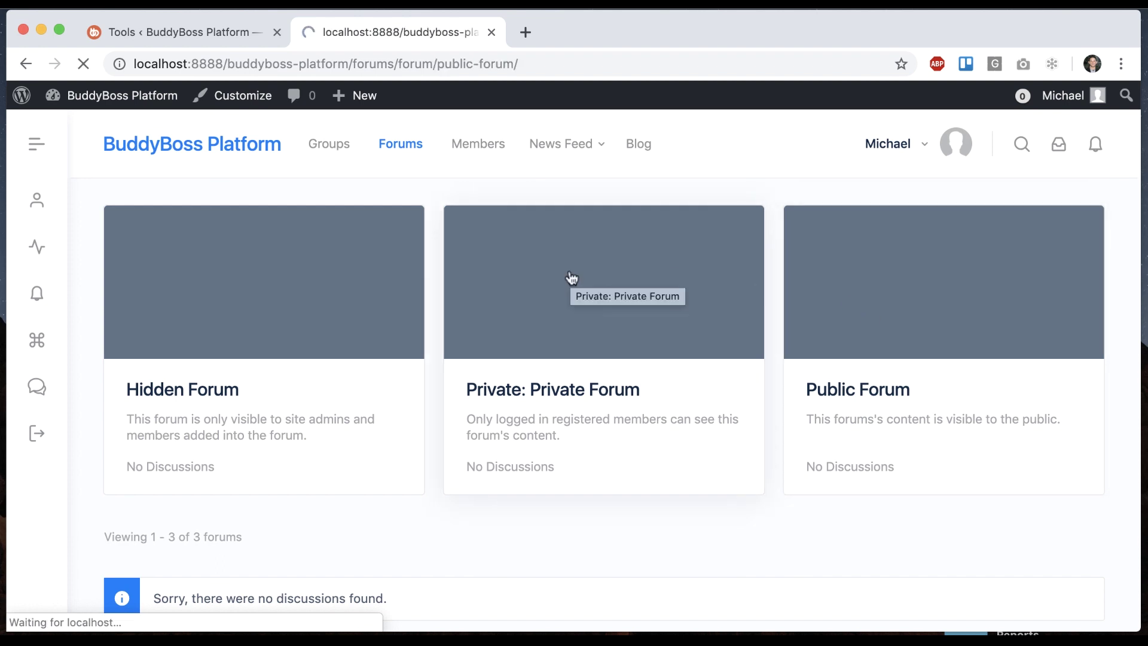
click(26, 64)
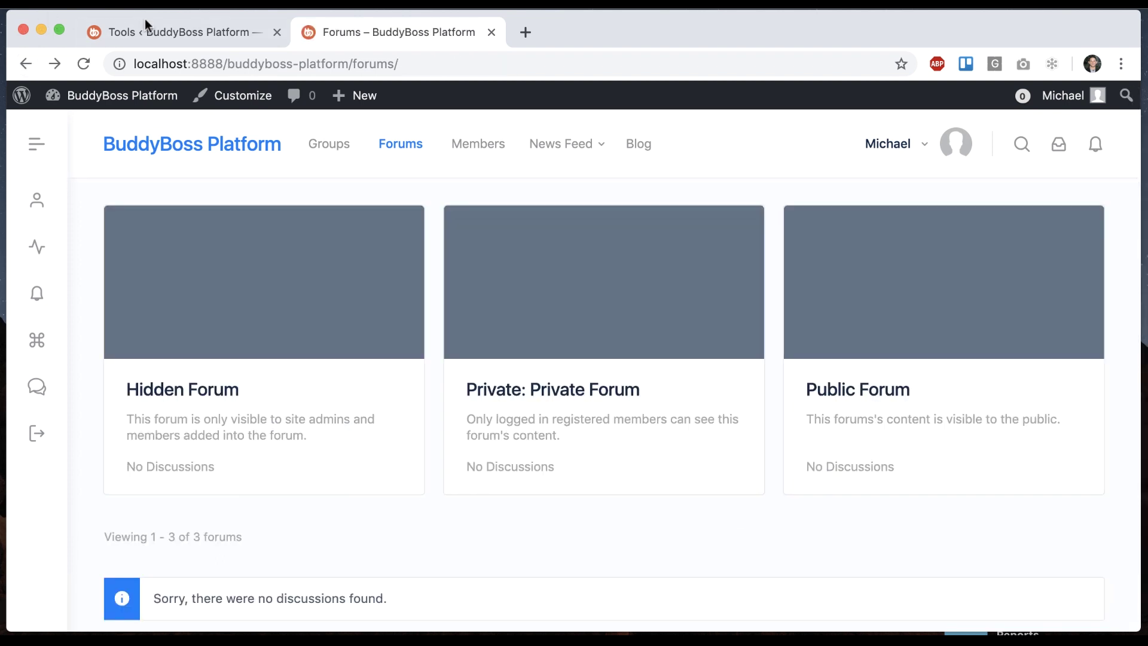
click(144, 30)
Import the forum discussions and forum replies sample data
scroll(282, 504, down, 7)
click(260, 391)
click(263, 420)
click(267, 483)
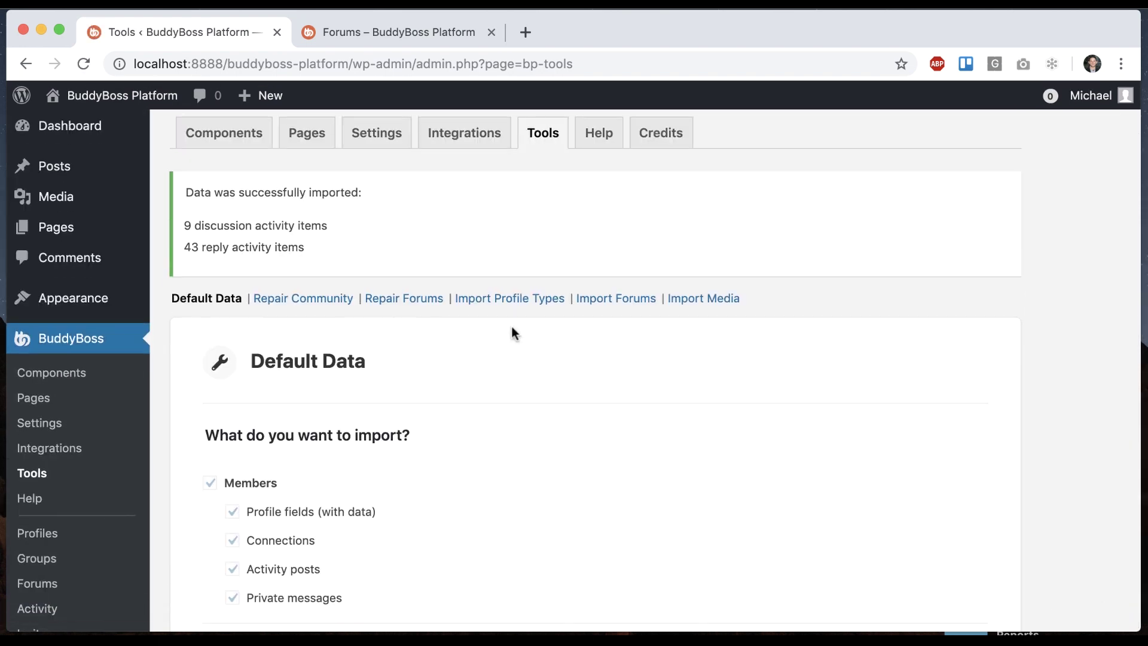
Refresh the forums, read the Public Forum's Forum Total Discussion thread, then return to the forums index
scroll(510, 324, down, 7)
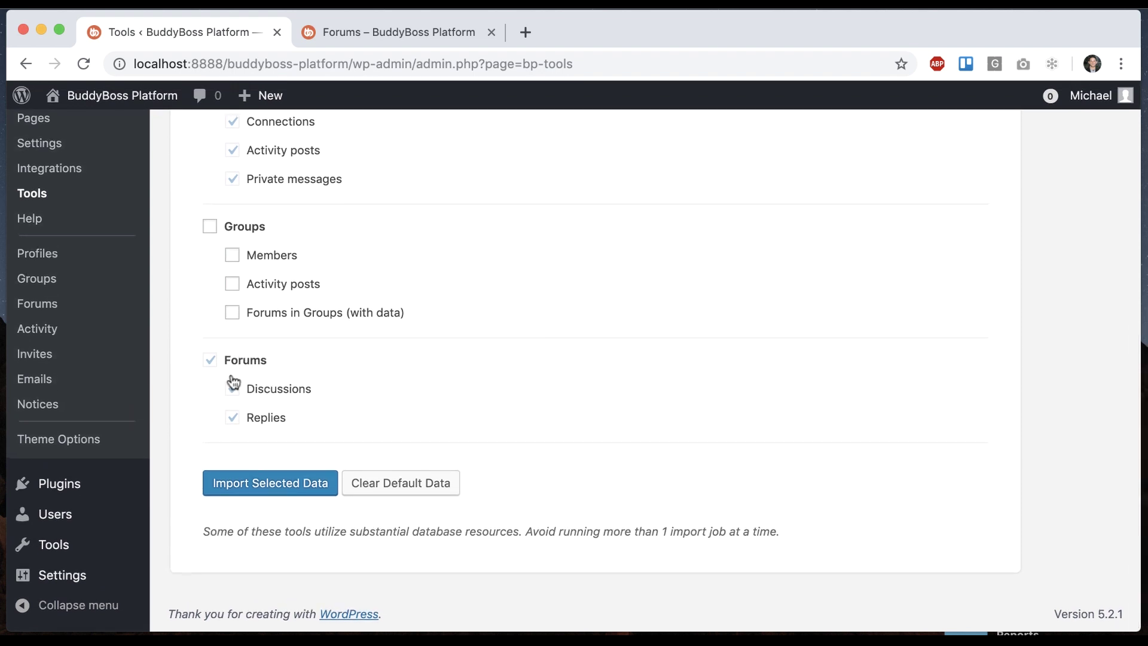
click(406, 39)
key(super+r)
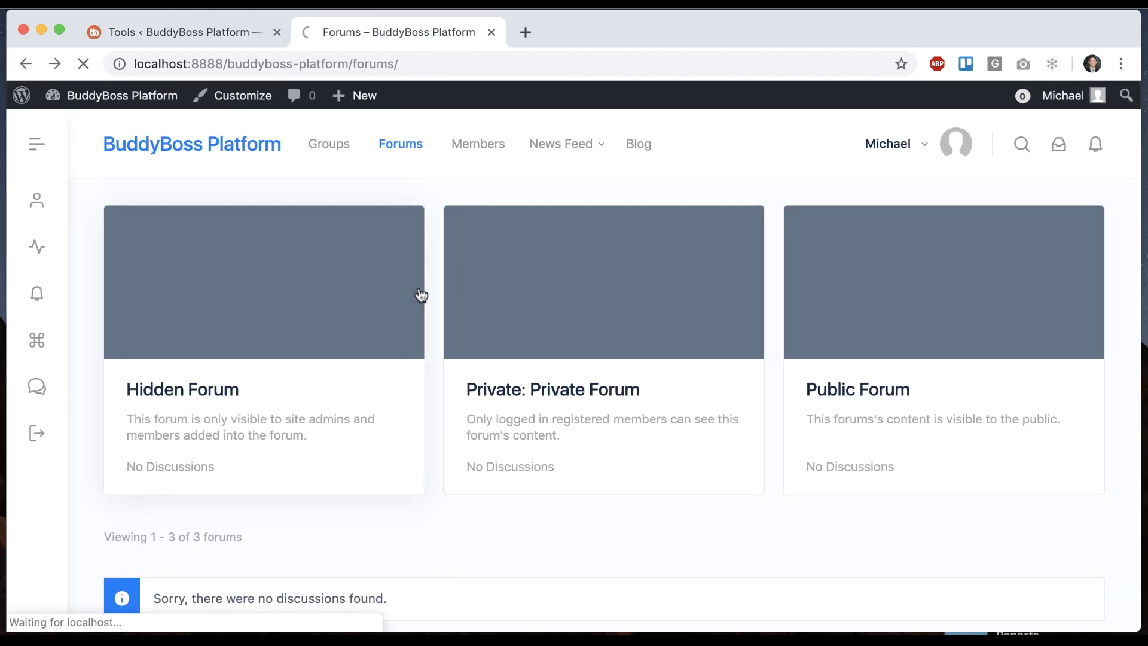
click(819, 281)
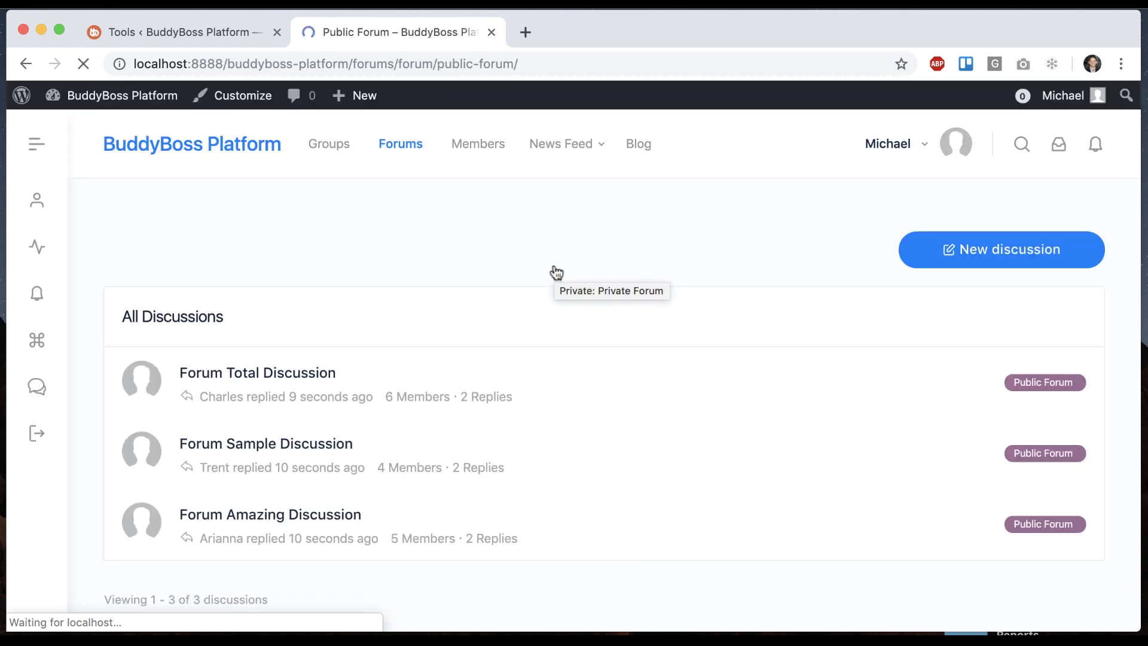
scroll(553, 271, down, 3)
click(276, 258)
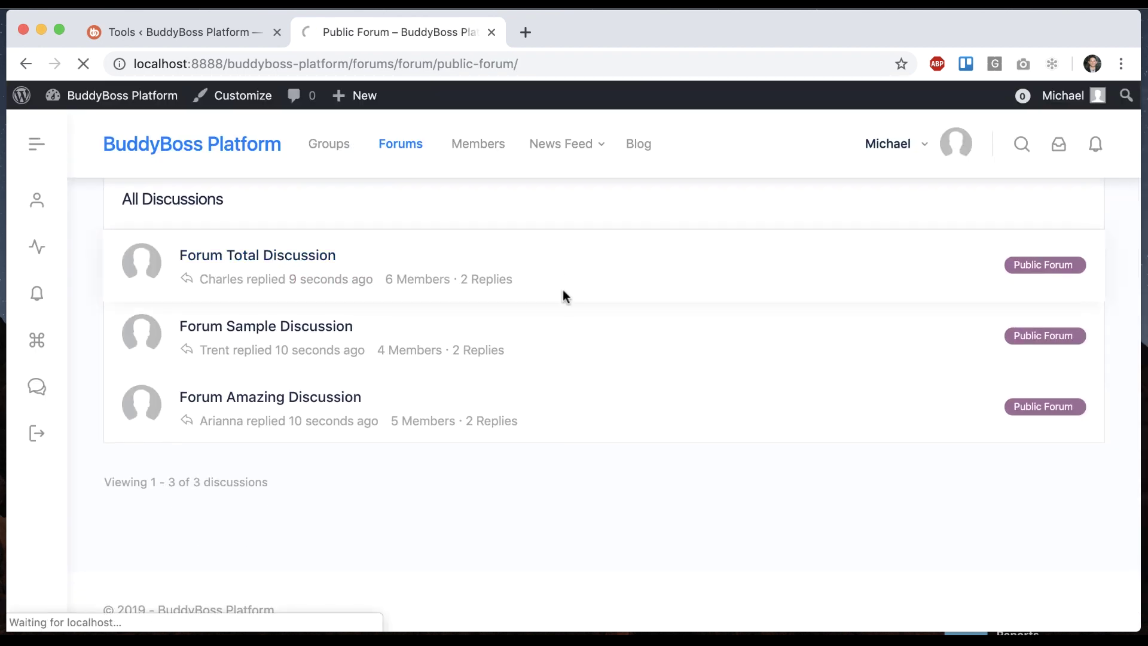
scroll(571, 359, down, 8)
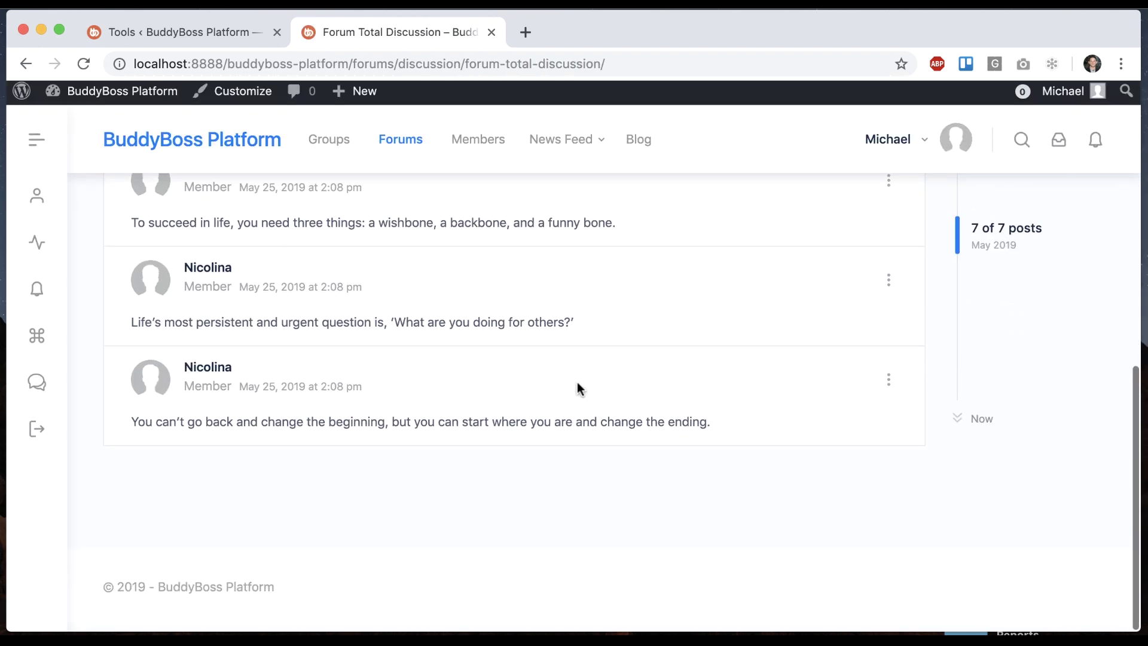
key(super+bracketleft)
click(412, 144)
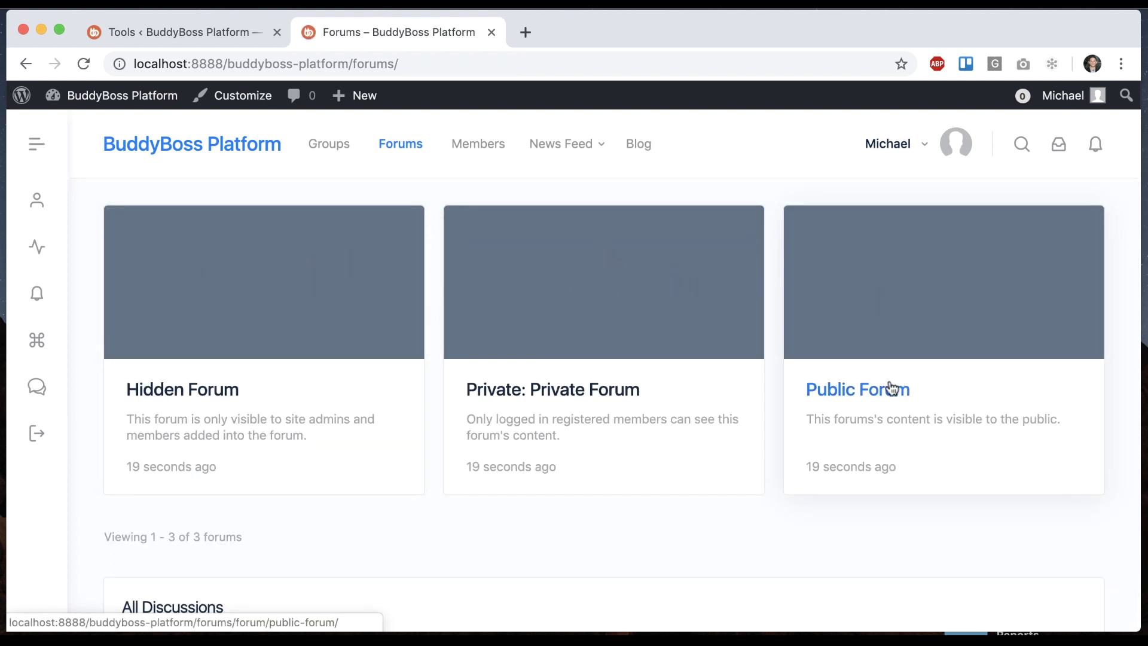
click(858, 301)
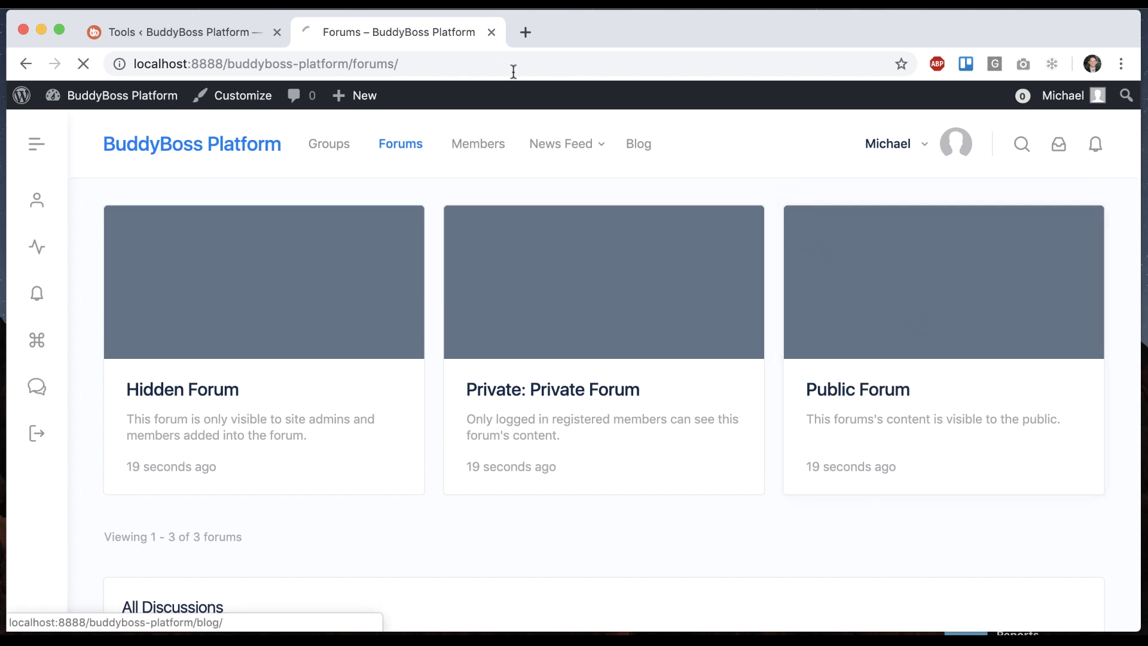
click(697, 63)
key(super+c)
click(116, 3)
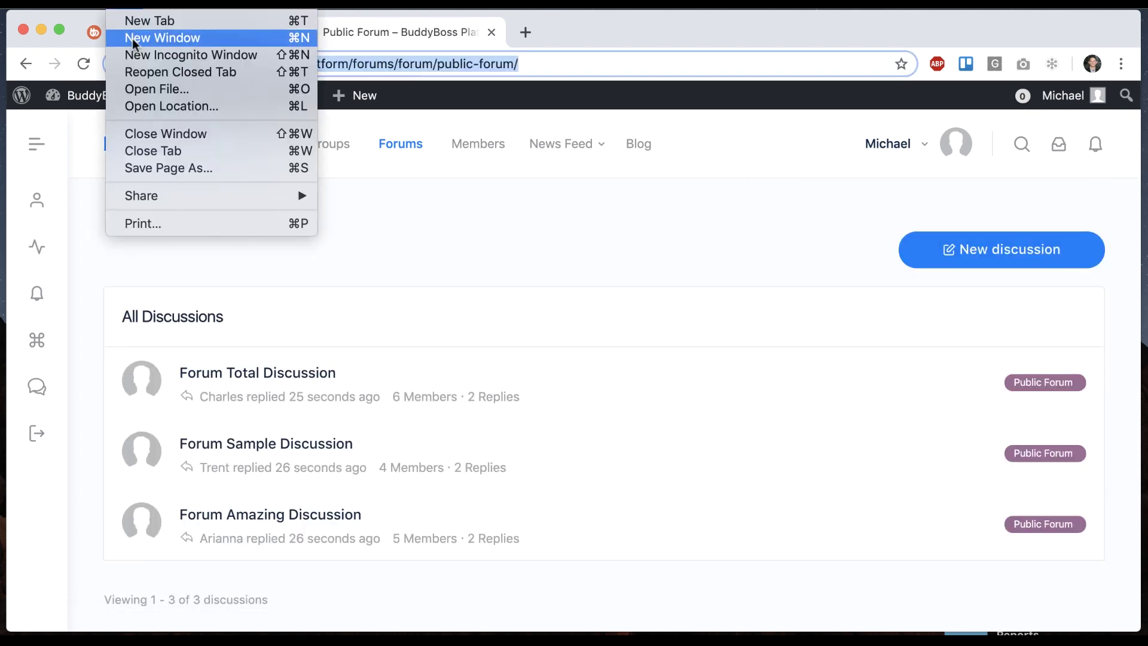
click(180, 51)
key(super+v)
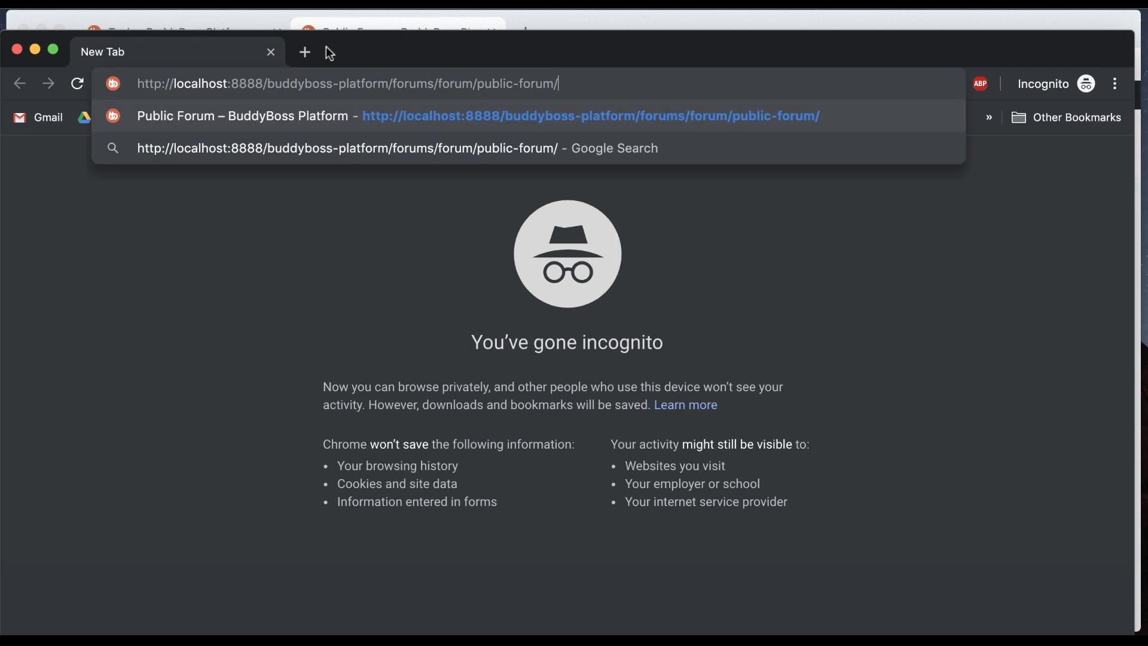
key(Return)
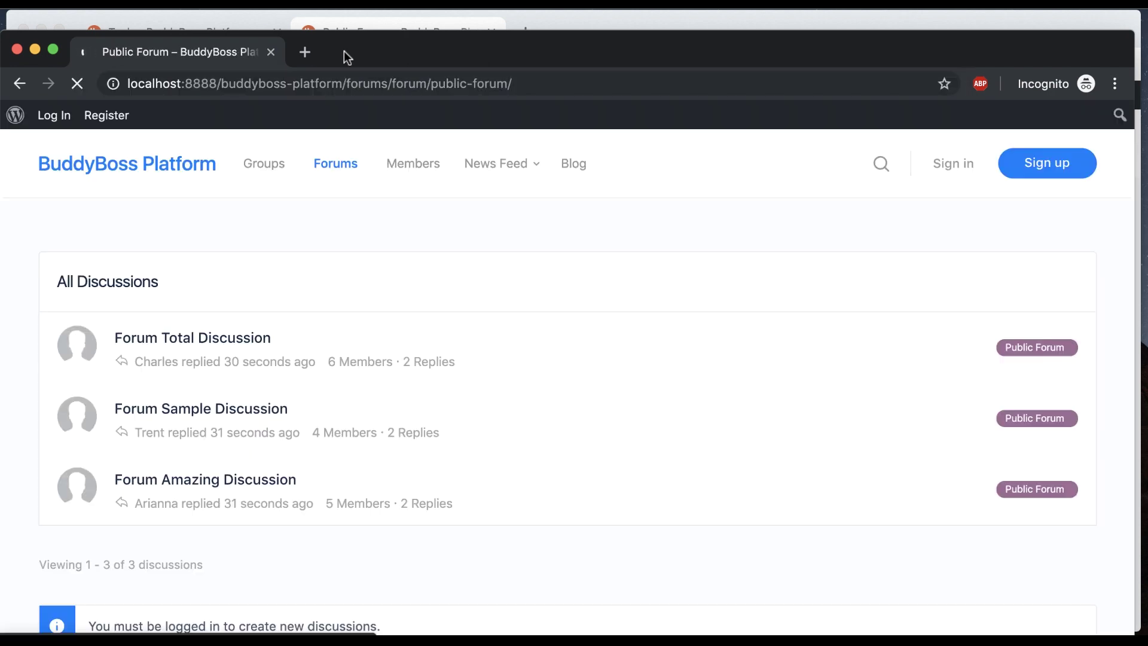
drag(343, 52, 350, 19)
key(super+w)
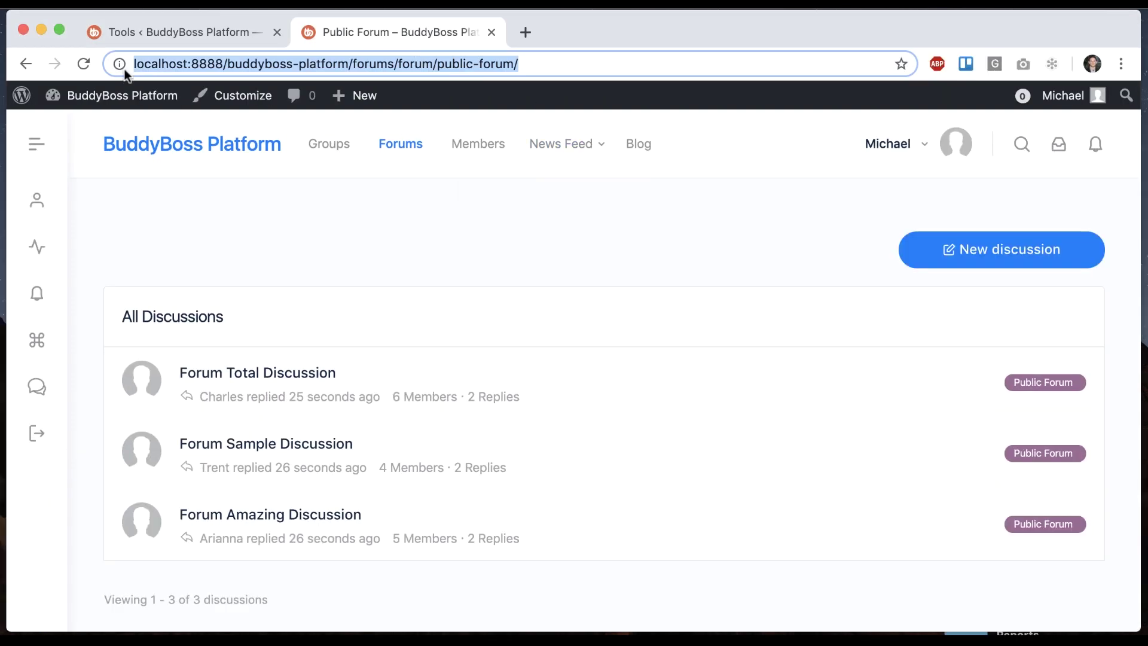
click(25, 63)
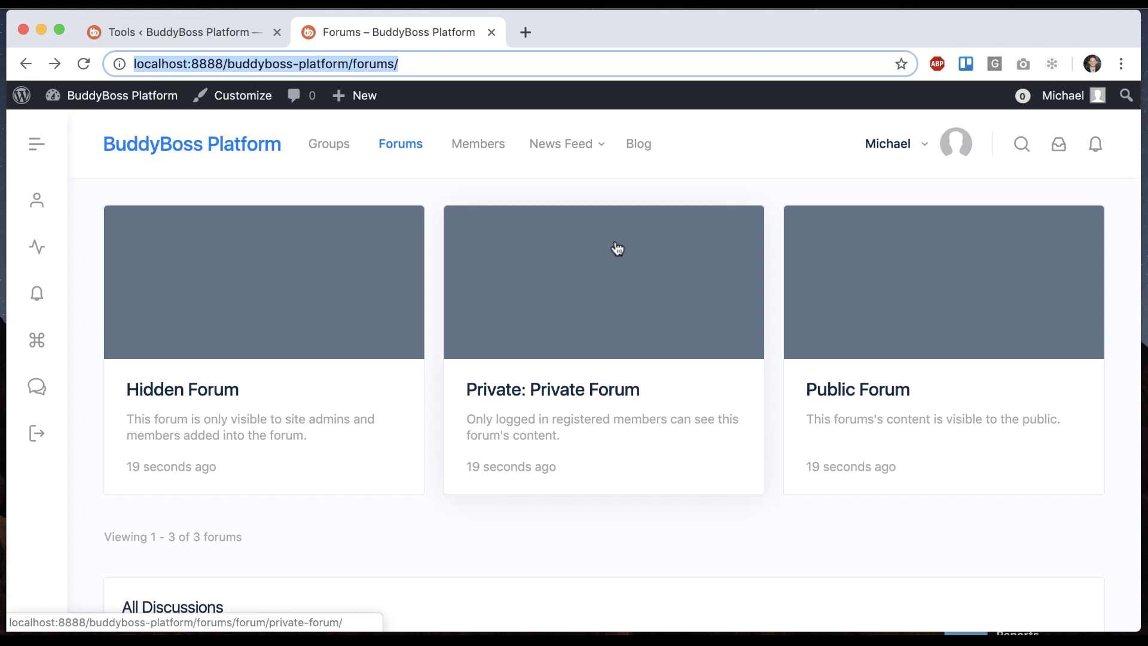
click(618, 248)
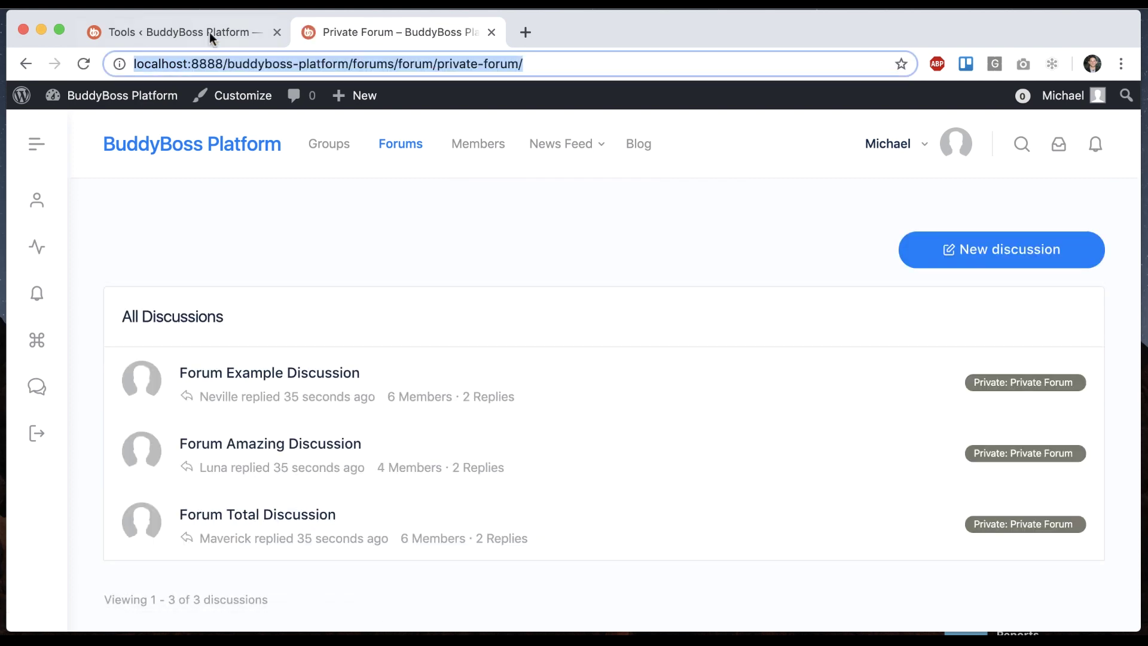
click(114, 3)
click(227, 52)
text(http://localhost:8888/buddyboss-platform/forums/forum/private-forum/)
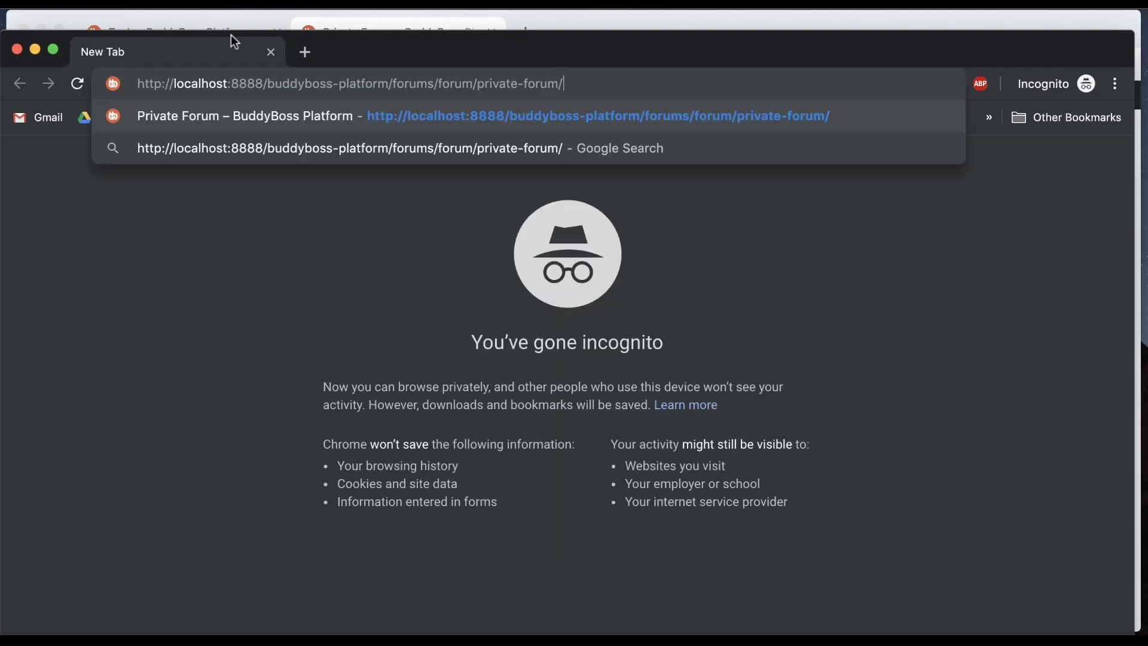
key(Return)
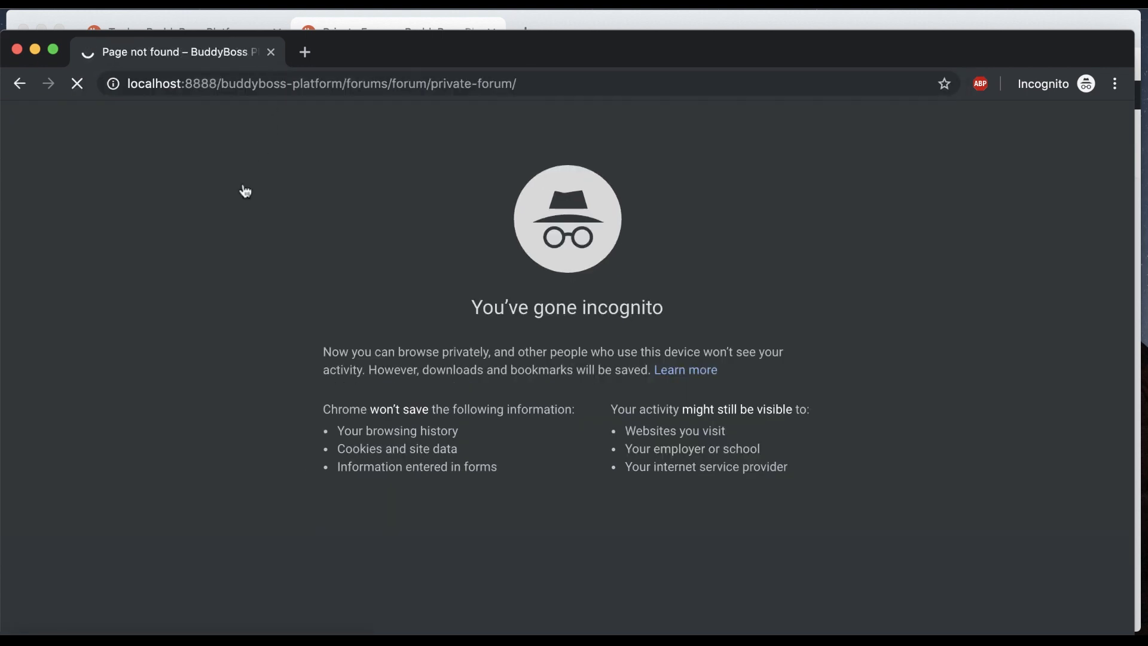
key(super+shift+w)
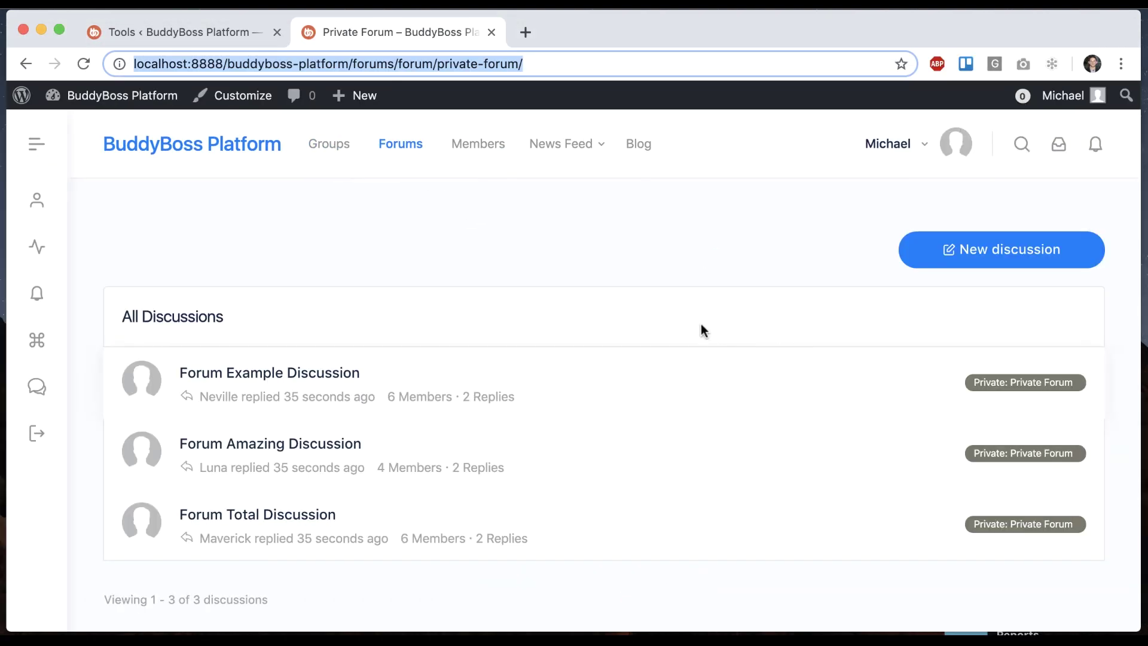
click(656, 283)
click(26, 63)
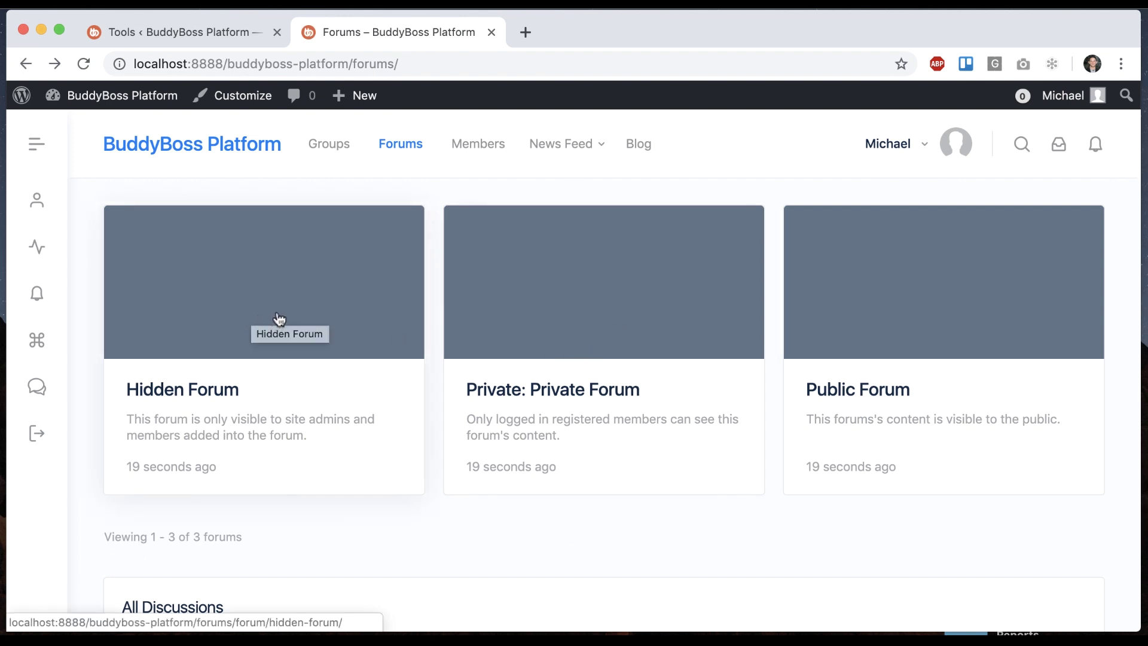
super+click(479, 154)
click(583, 30)
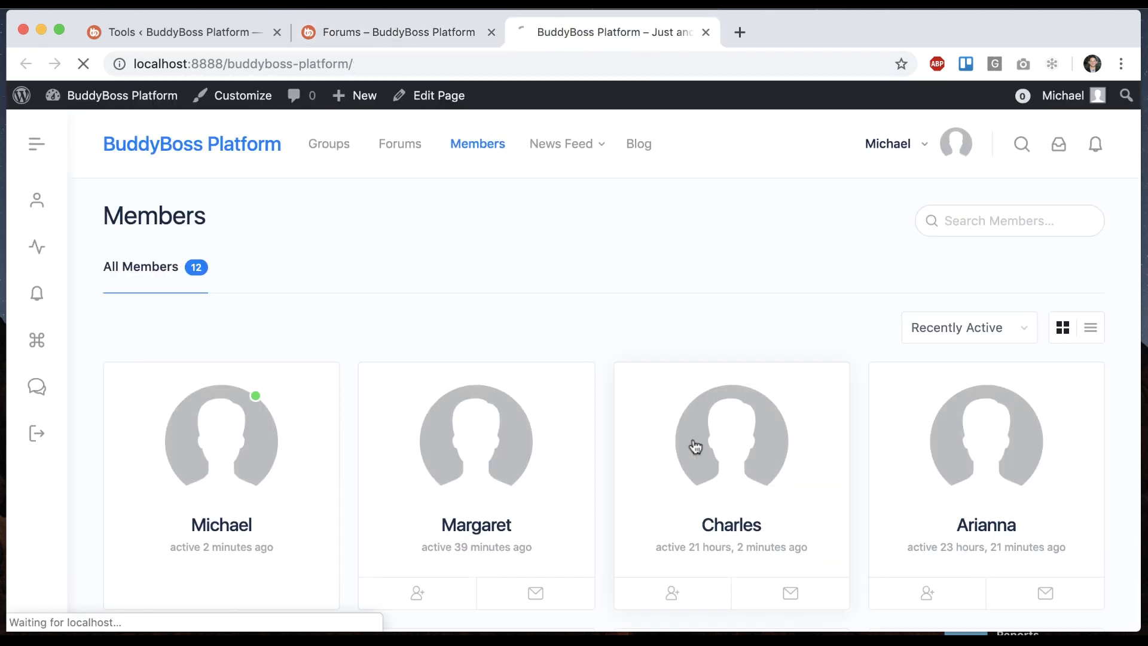
Reload Forums as a sample member to see two forums, then switch back to Admin and close that tab
click(694, 446)
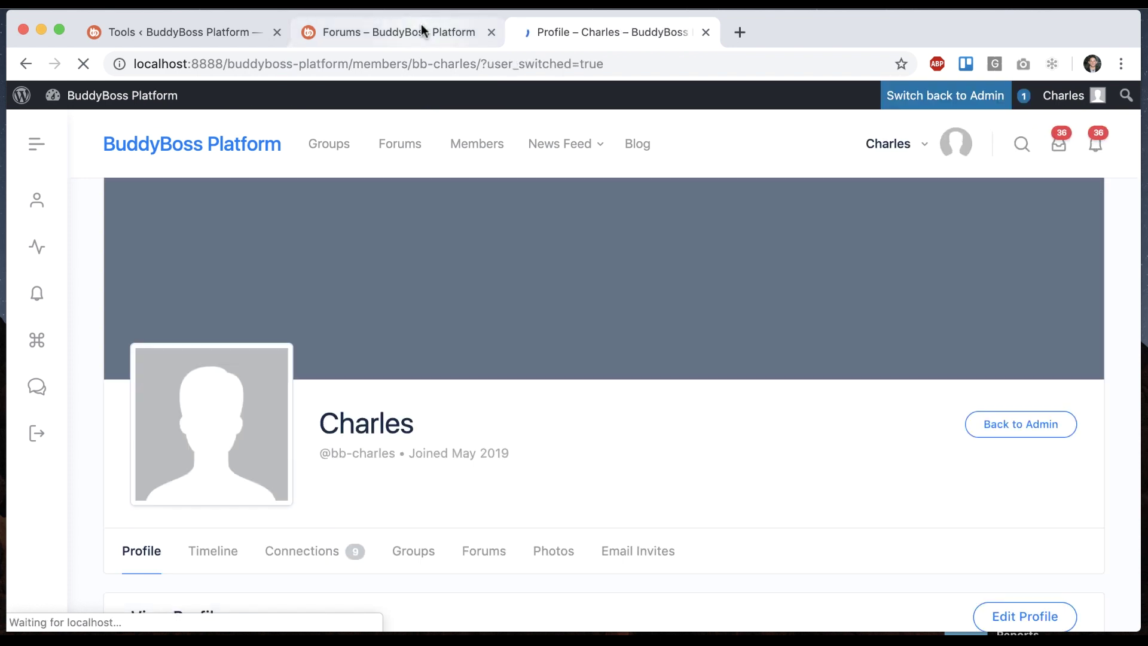
click(421, 24)
key(super+r)
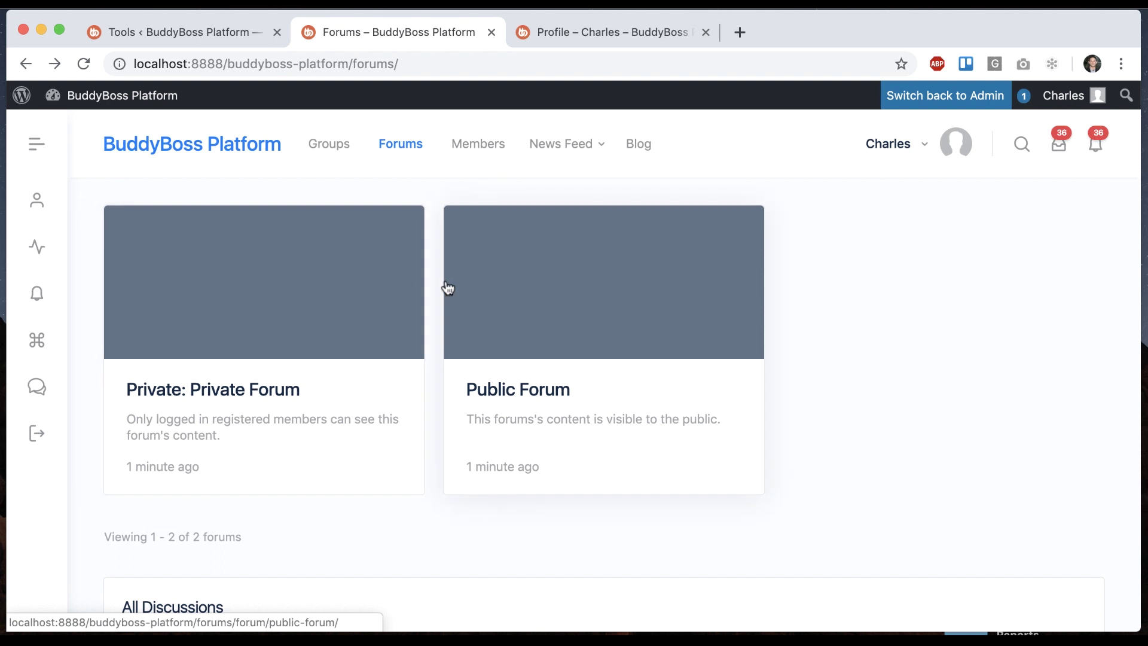
click(930, 99)
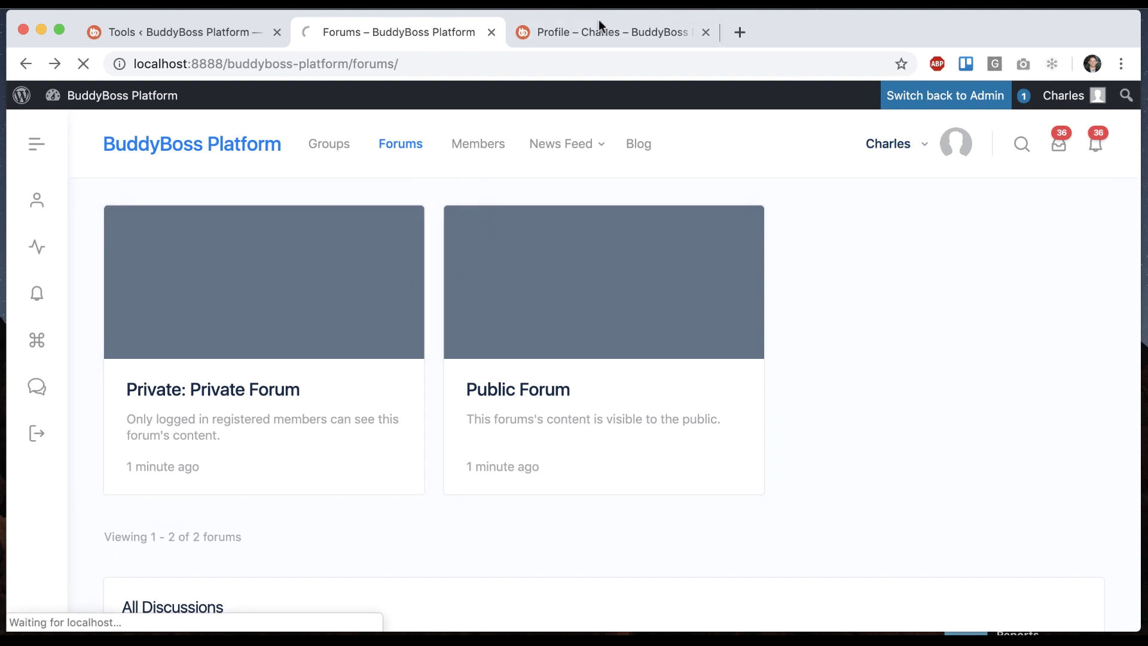
click(706, 32)
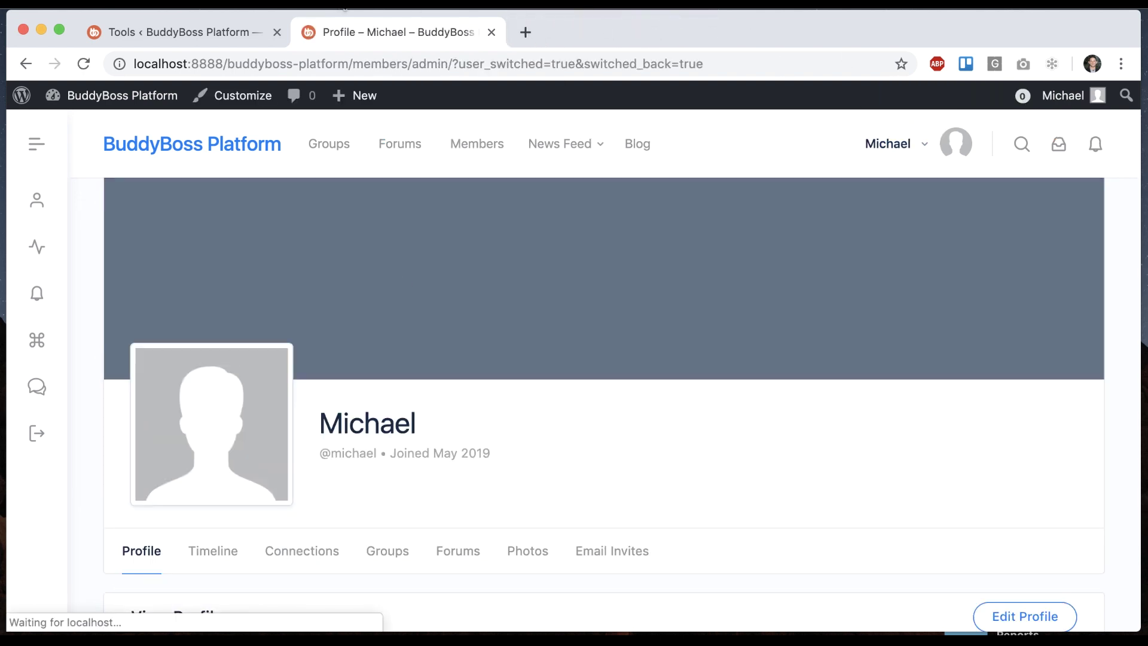
click(193, 28)
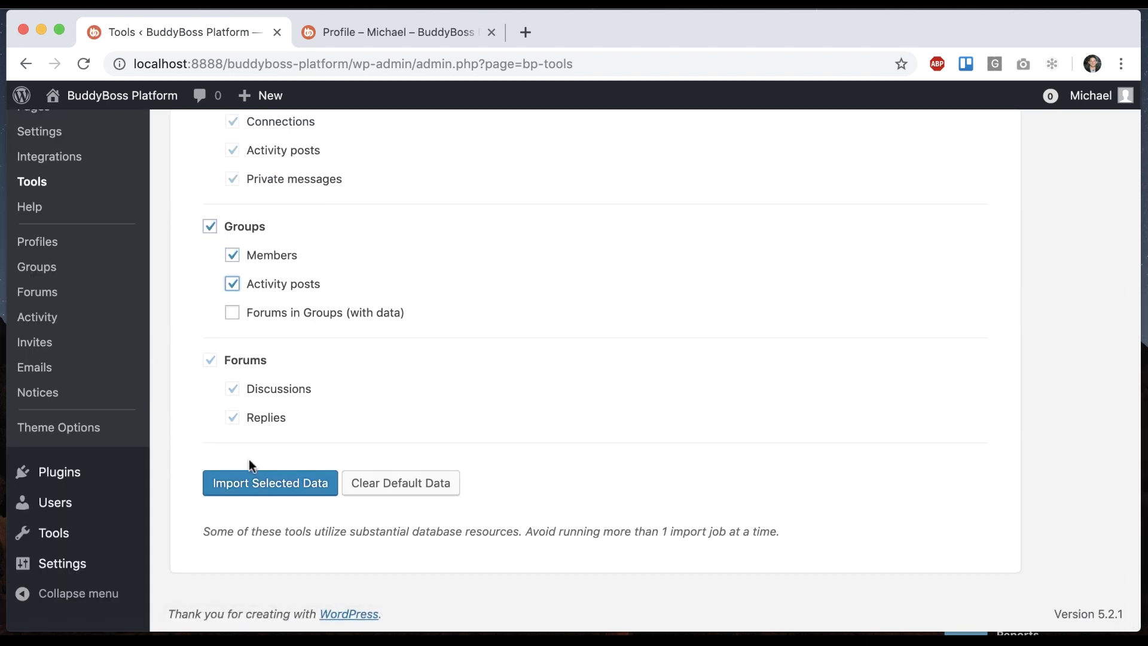
Import the ticked Groups data with group Members and Activity posts
click(239, 482)
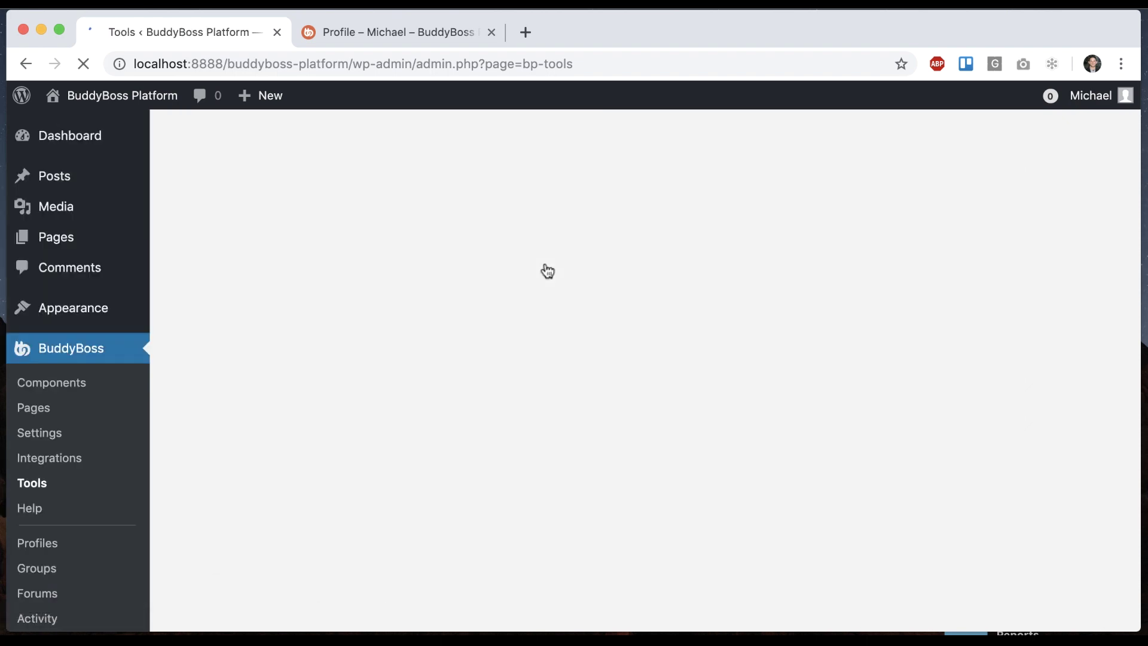
scroll(306, 296, down, 5)
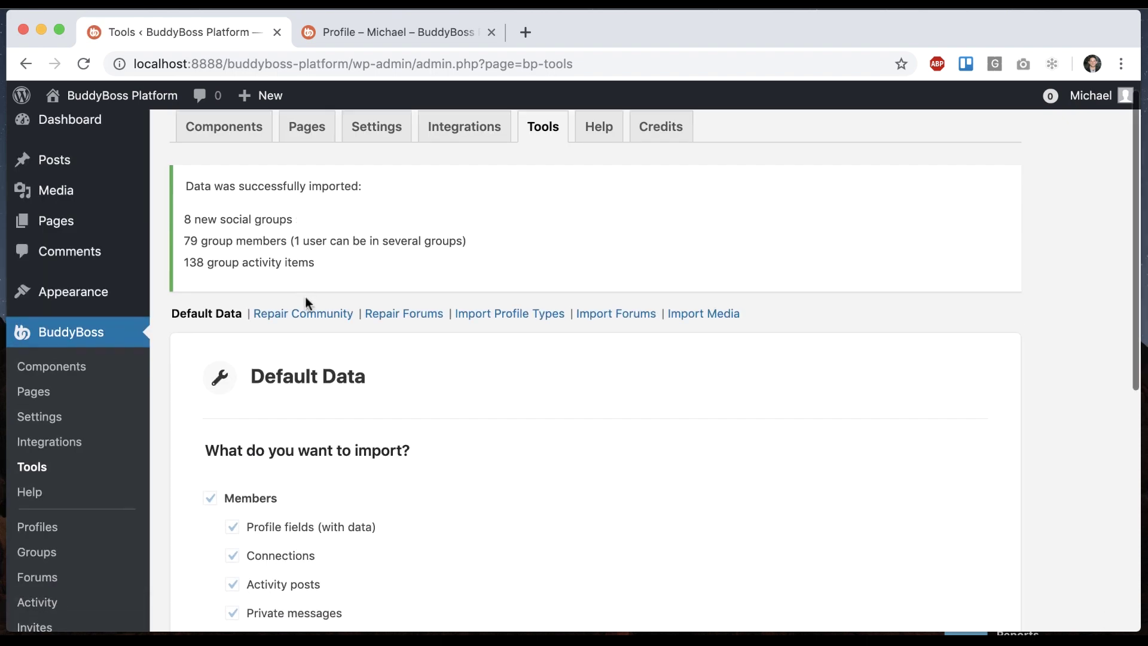
click(377, 36)
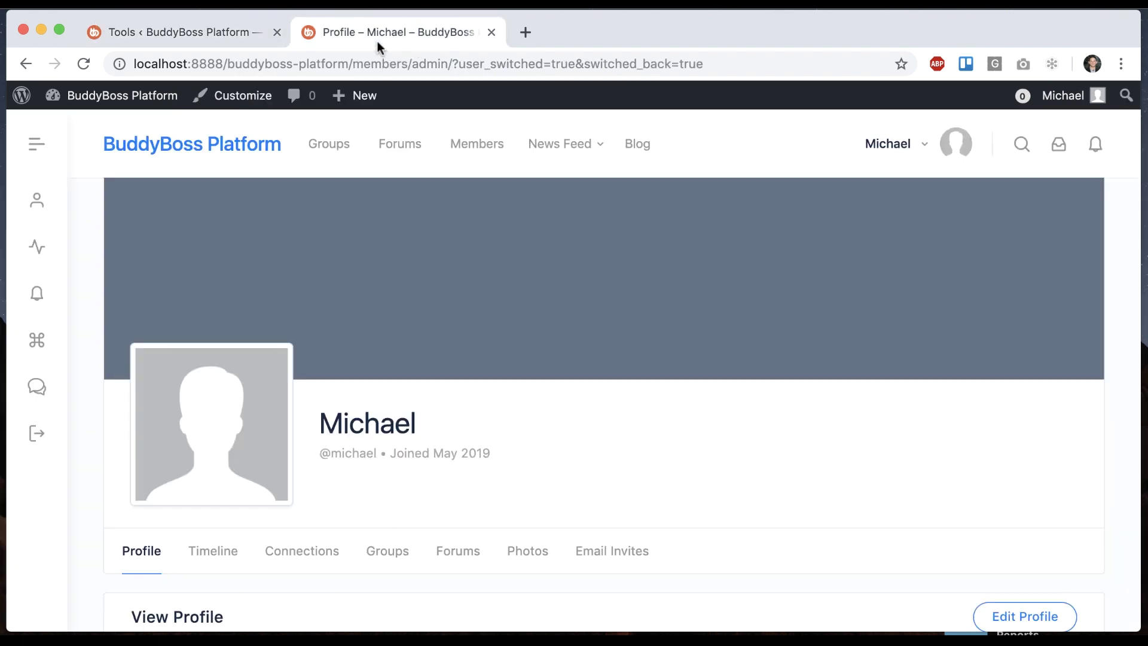
Browse the groups directory and open the Nature Lovers group's 11 members
click(344, 143)
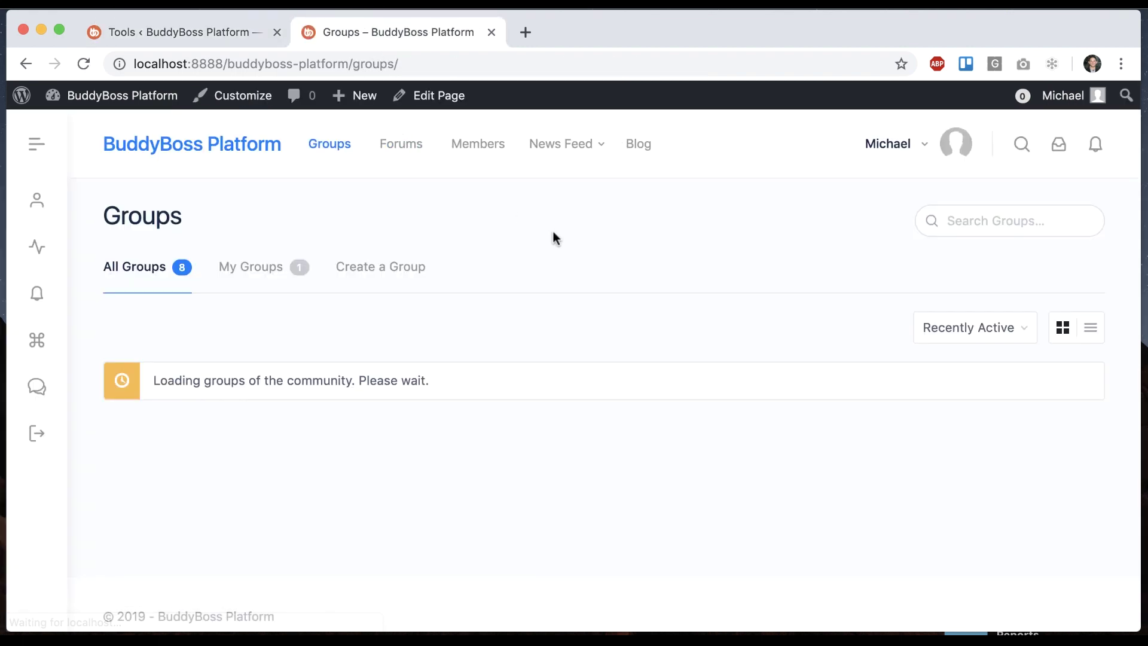
scroll(551, 231, down, 3)
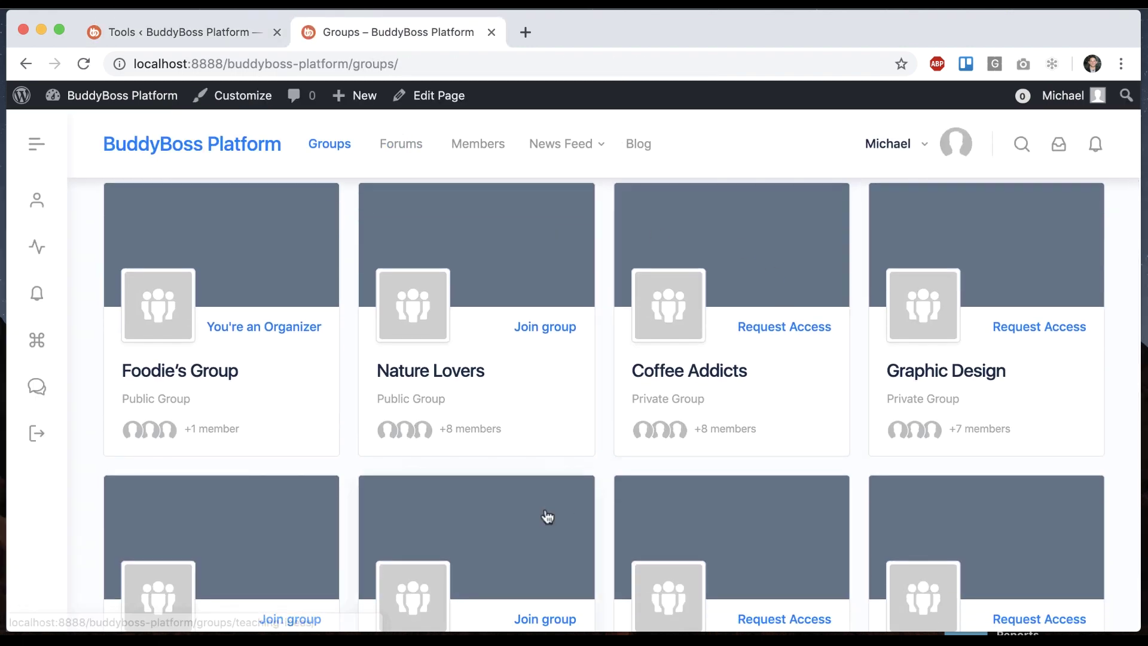
scroll(545, 514, down, 3)
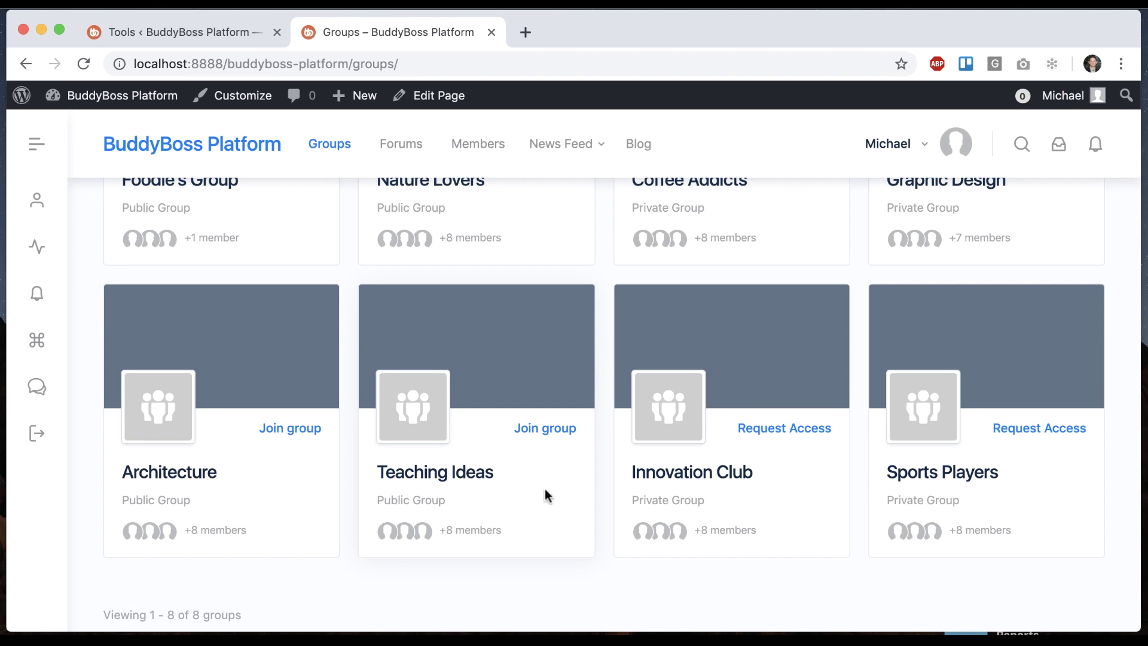
scroll(543, 508, up, 2)
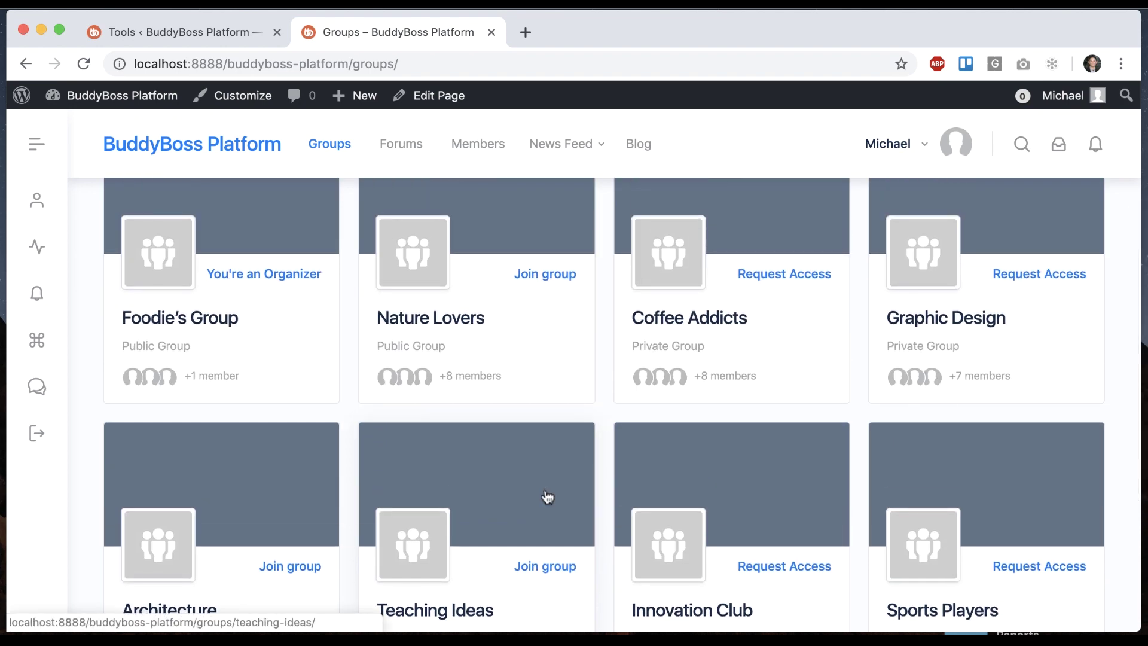
scroll(547, 496, up, 1)
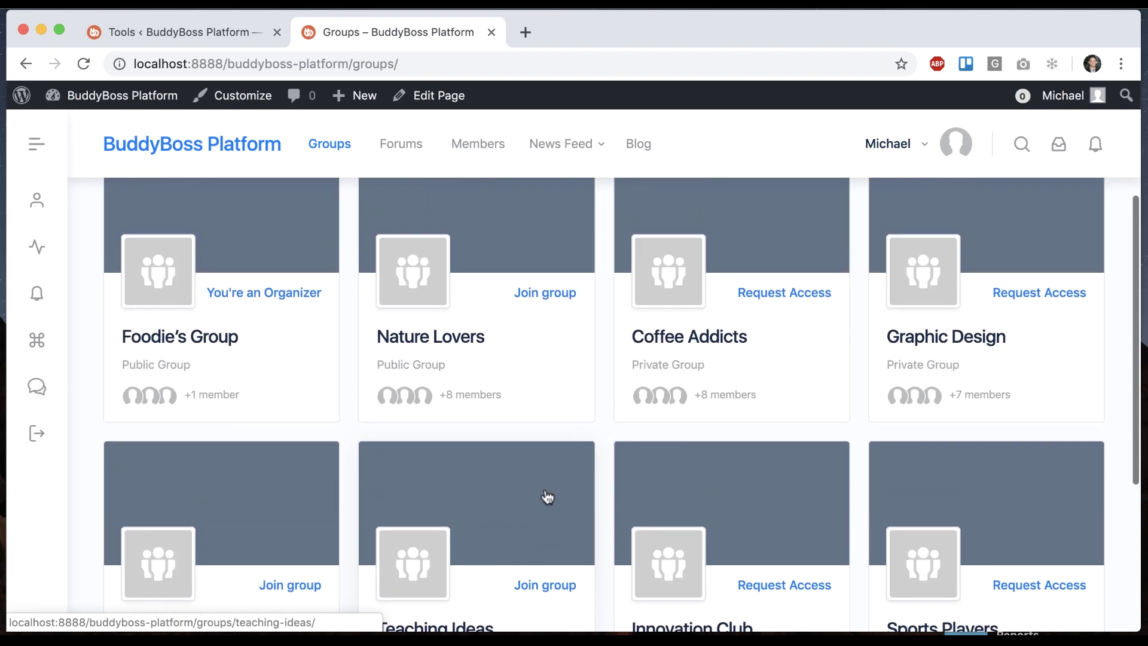
click(508, 240)
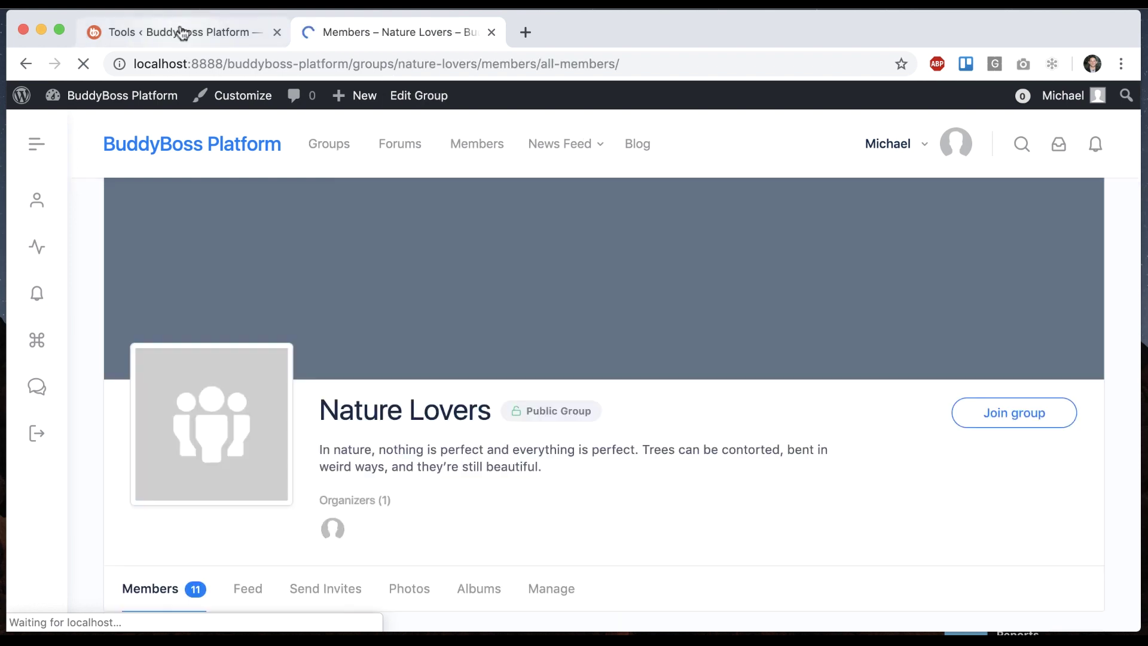
scroll(430, 322, down, 2)
scroll(501, 349, down, 10)
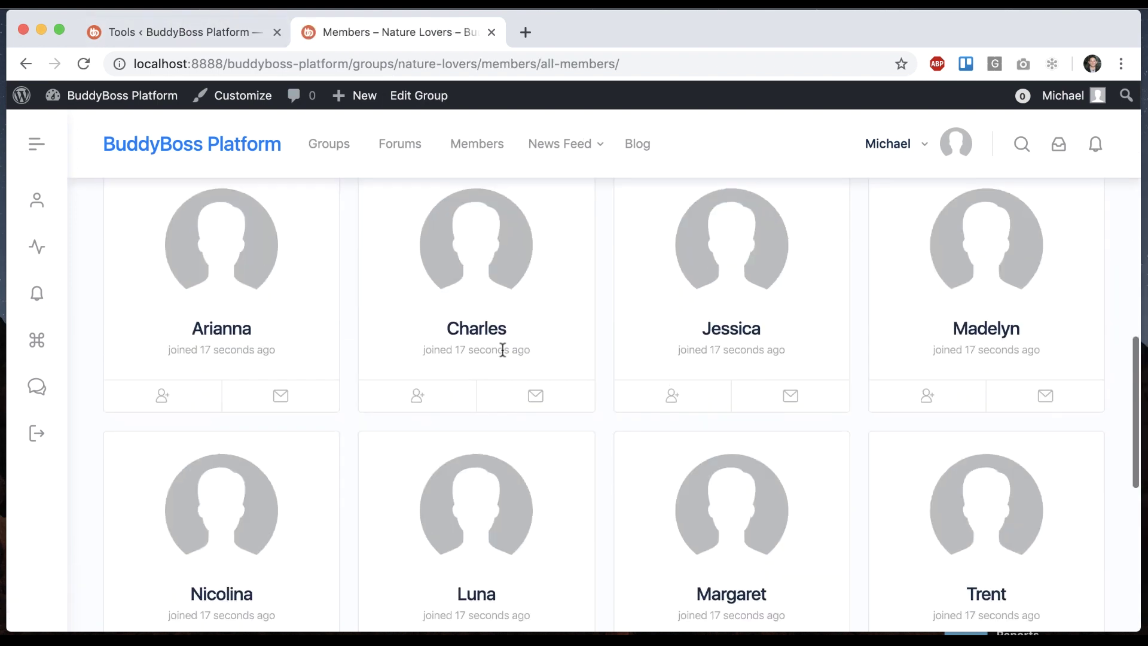
Reload the Nature Lovers group and scroll through its feed of imported updates
click(206, 27)
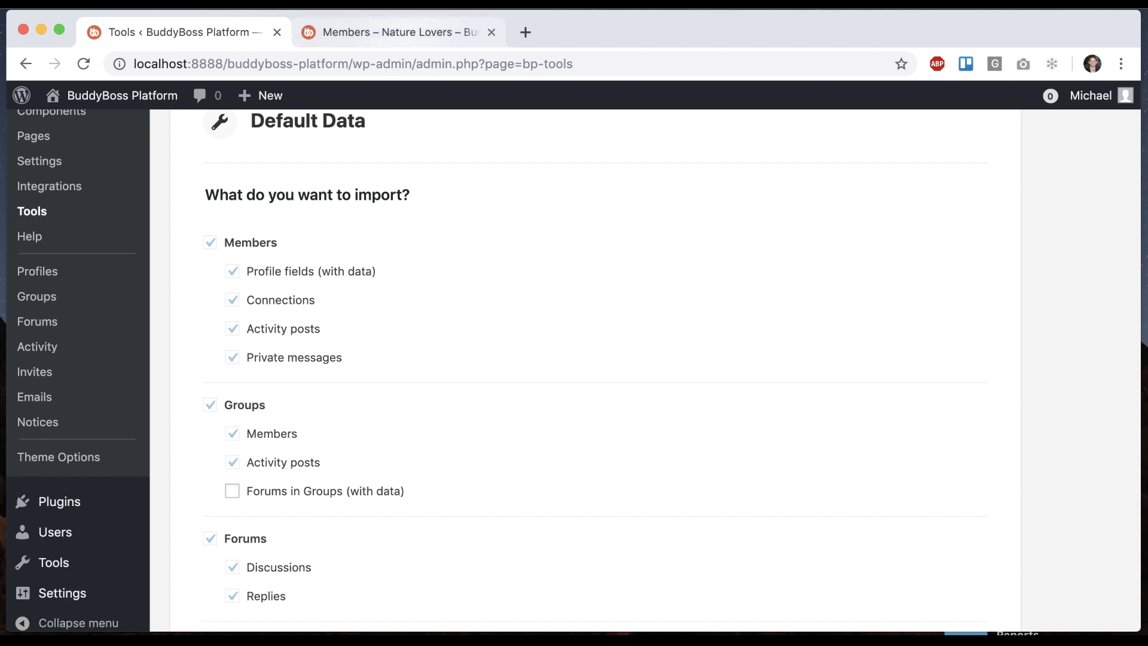
click(415, 32)
scroll(403, 341, up, 5)
key(cmd+r)
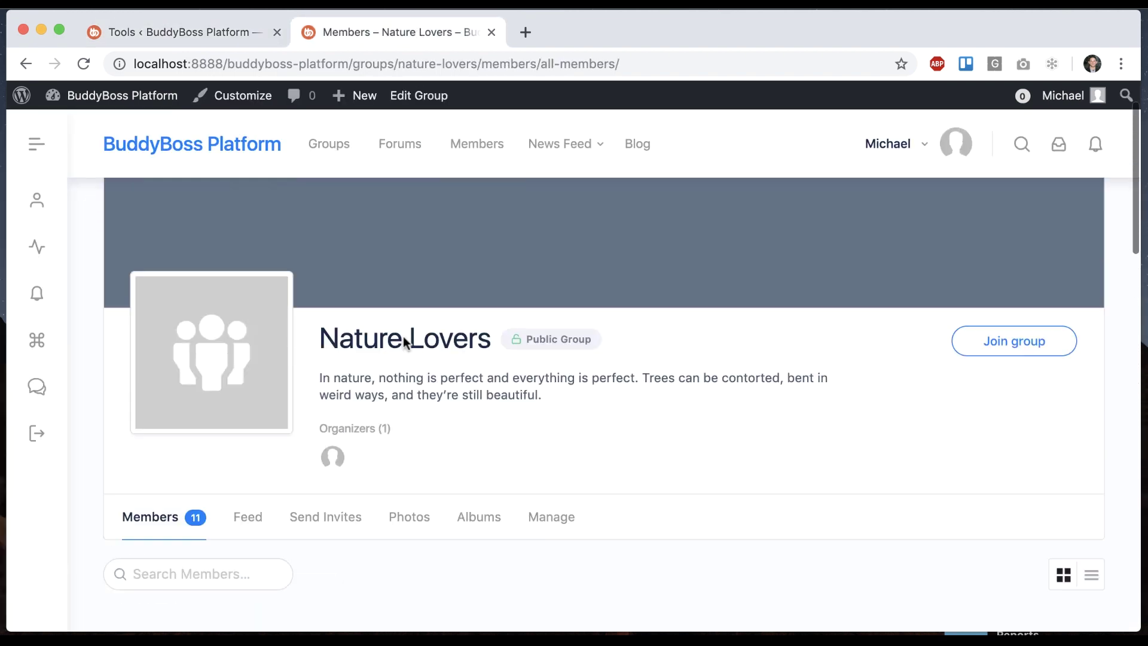
click(237, 483)
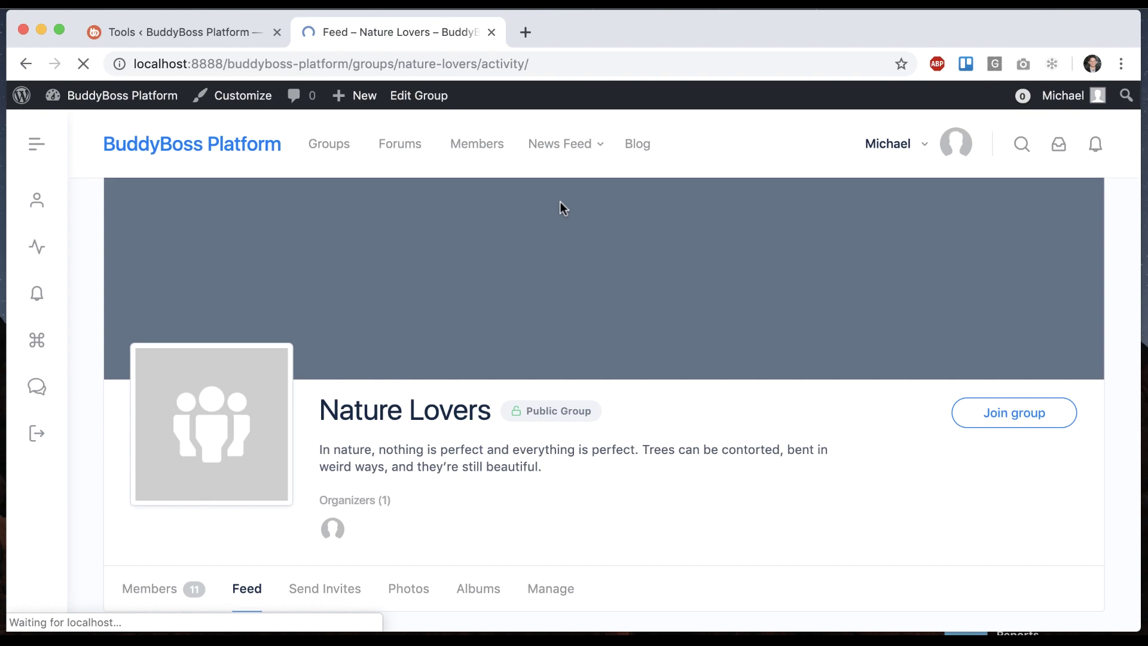
scroll(555, 296, down, 4)
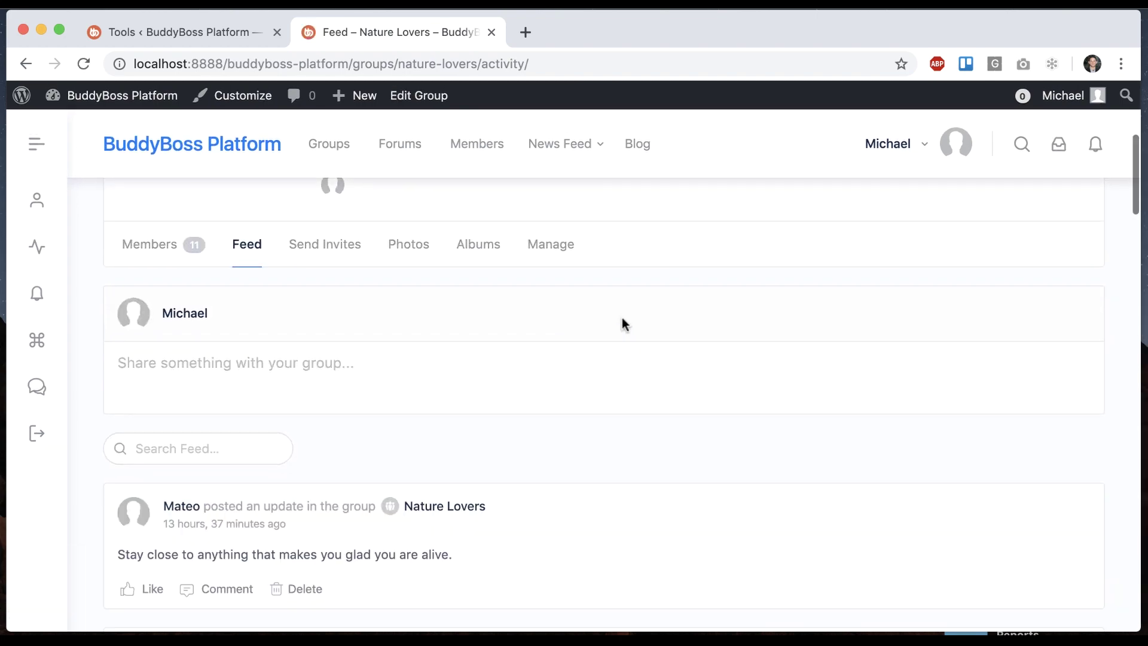
scroll(622, 320, down, 15)
scroll(686, 399, down, 15)
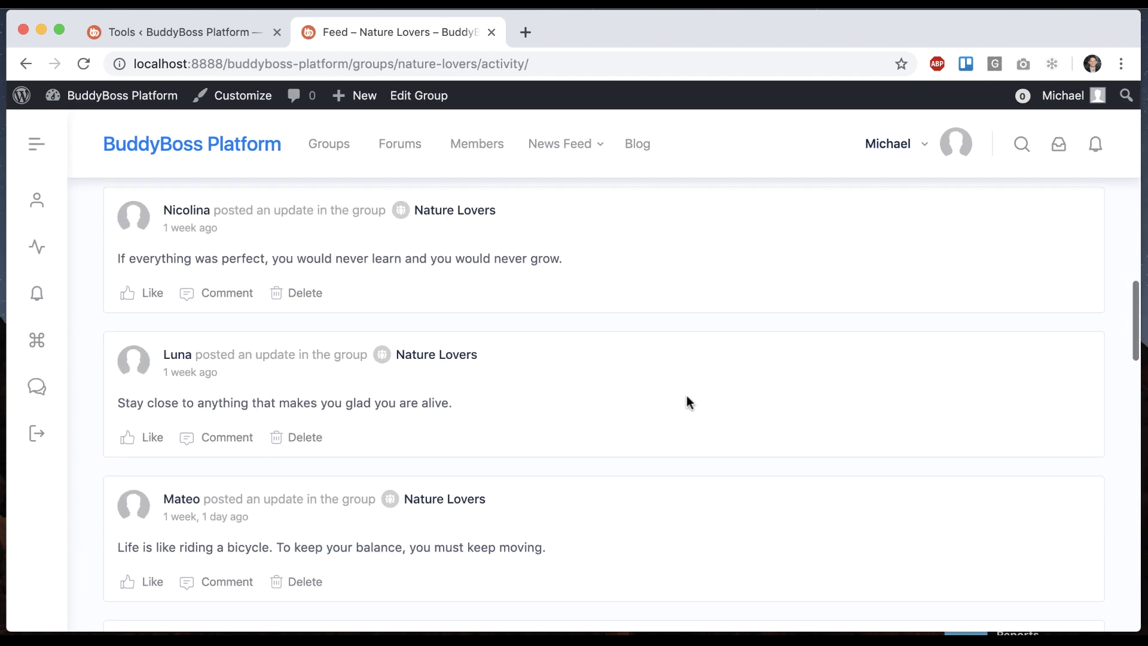
click(197, 32)
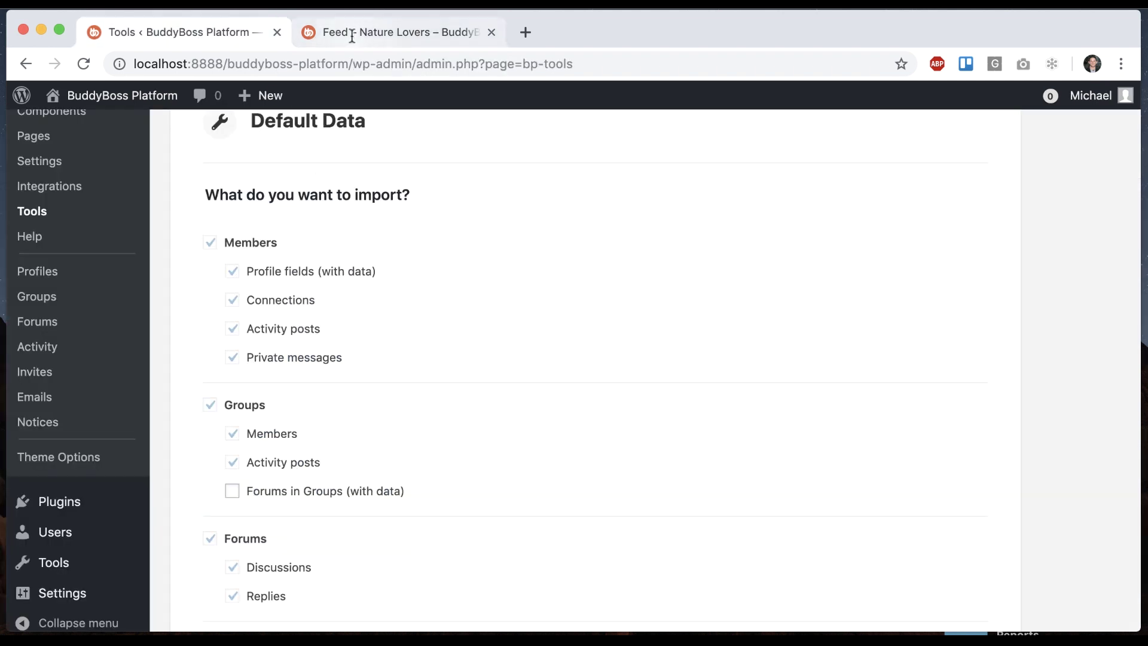
Tick 'Forums in Groups (with data)' and import it into the 8 group forums
click(308, 492)
scroll(476, 412, down, 5)
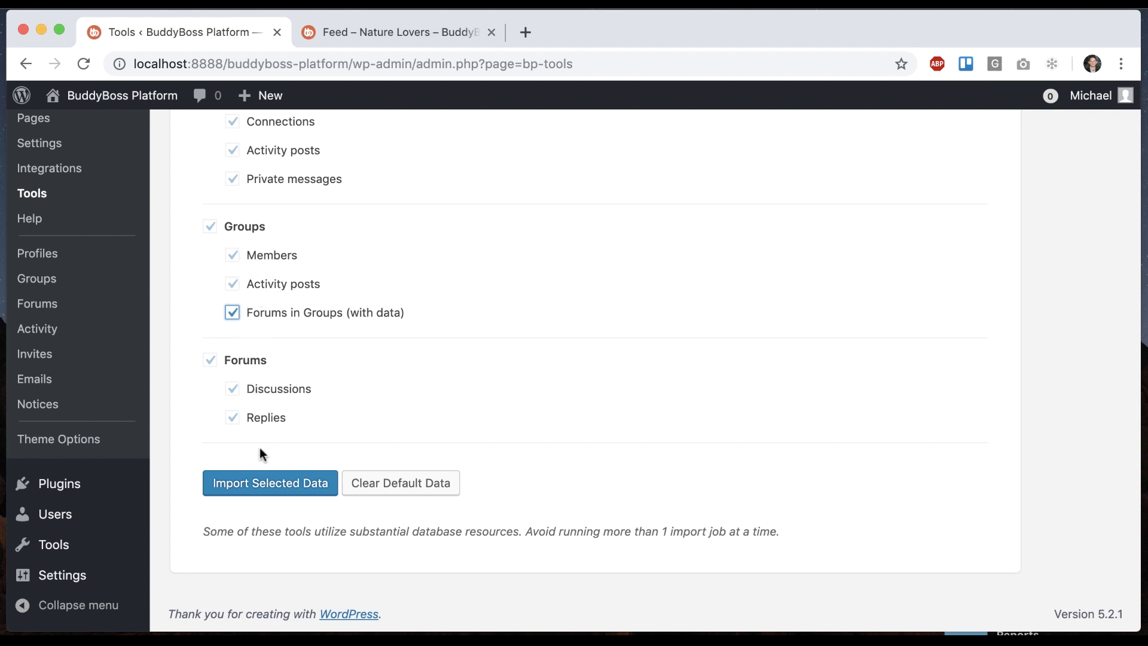
click(239, 484)
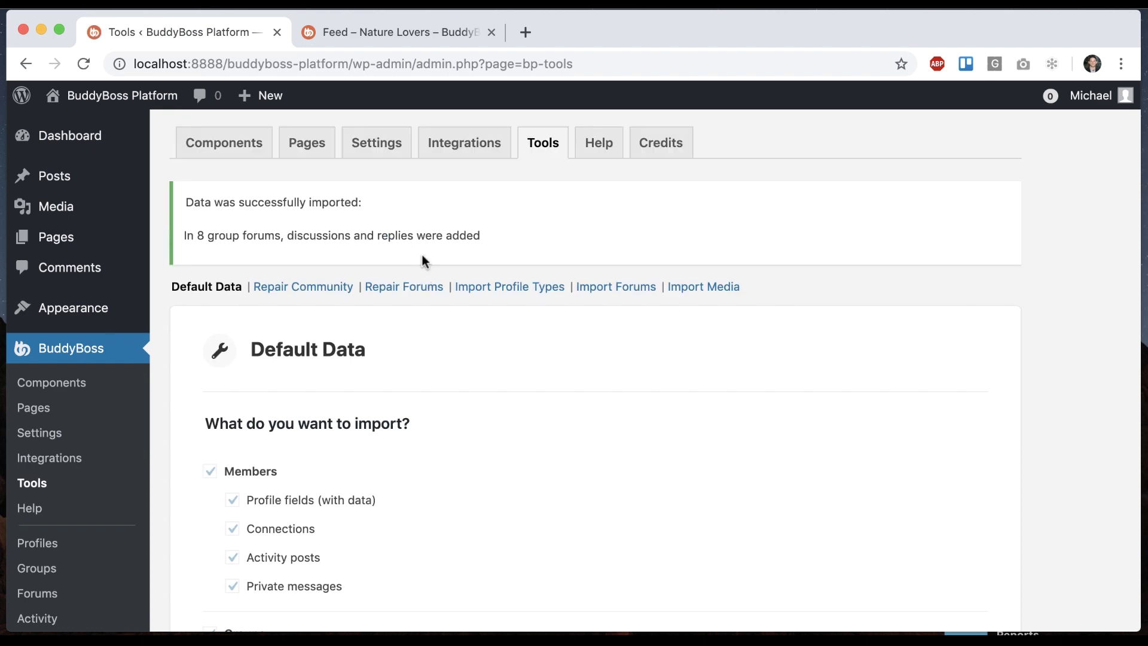
click(397, 35)
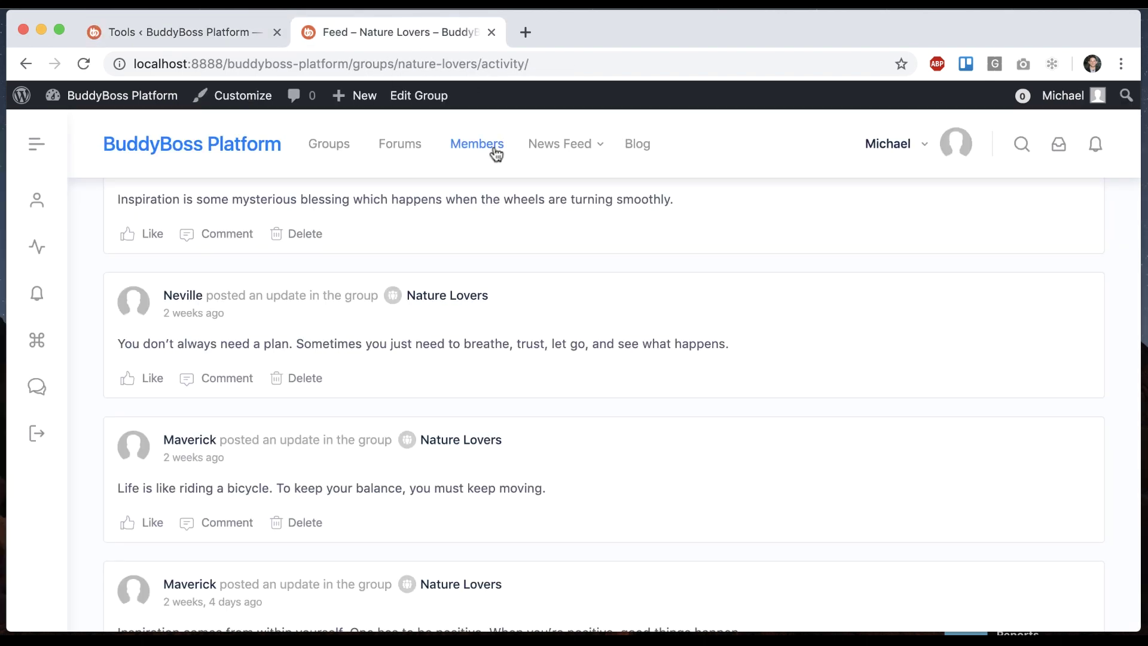
Open the Teaching Ideas group's Discussions tab and scroll its four imported topics
click(335, 142)
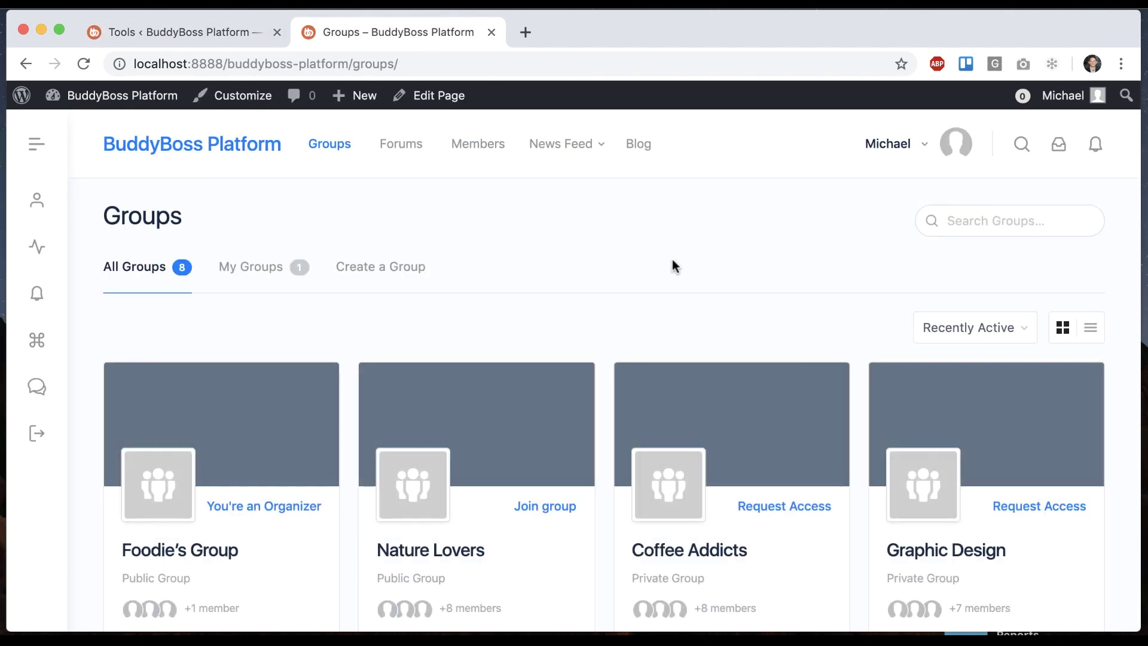
scroll(672, 259, down, 5)
click(496, 407)
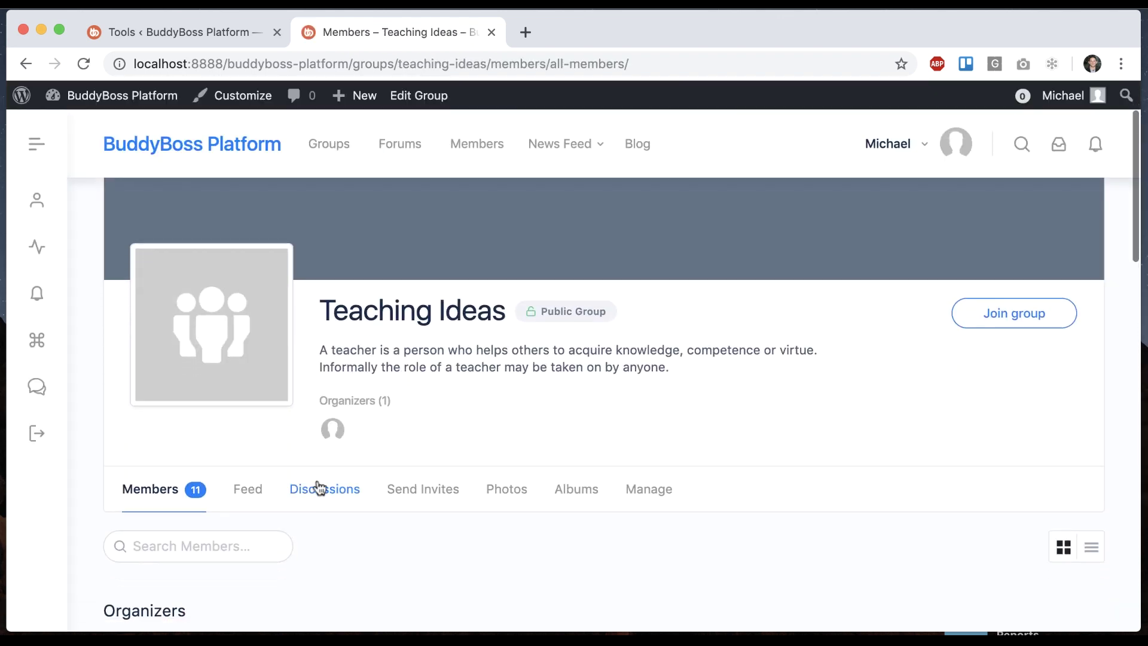
click(362, 490)
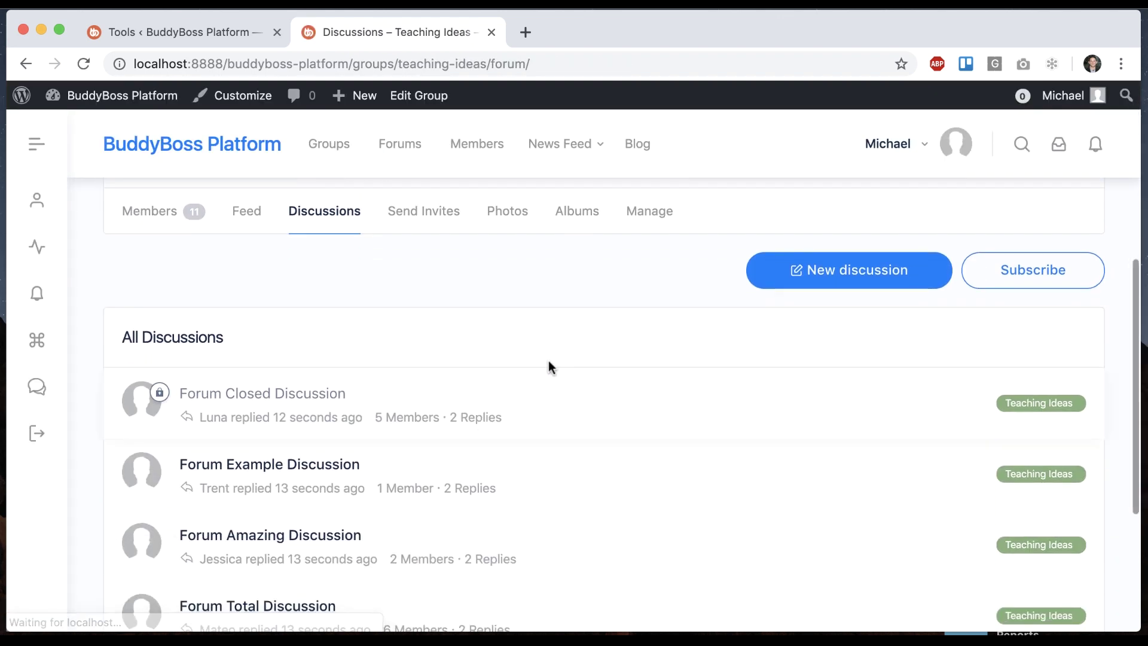
scroll(451, 416, down, 4)
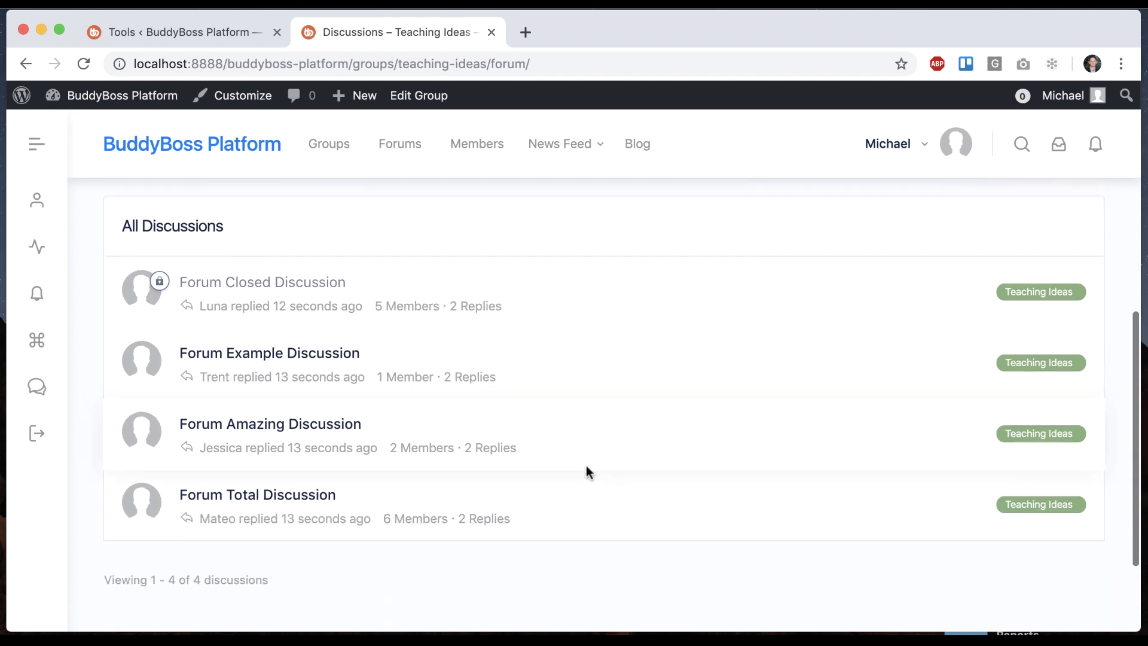
scroll(586, 472, up, 12)
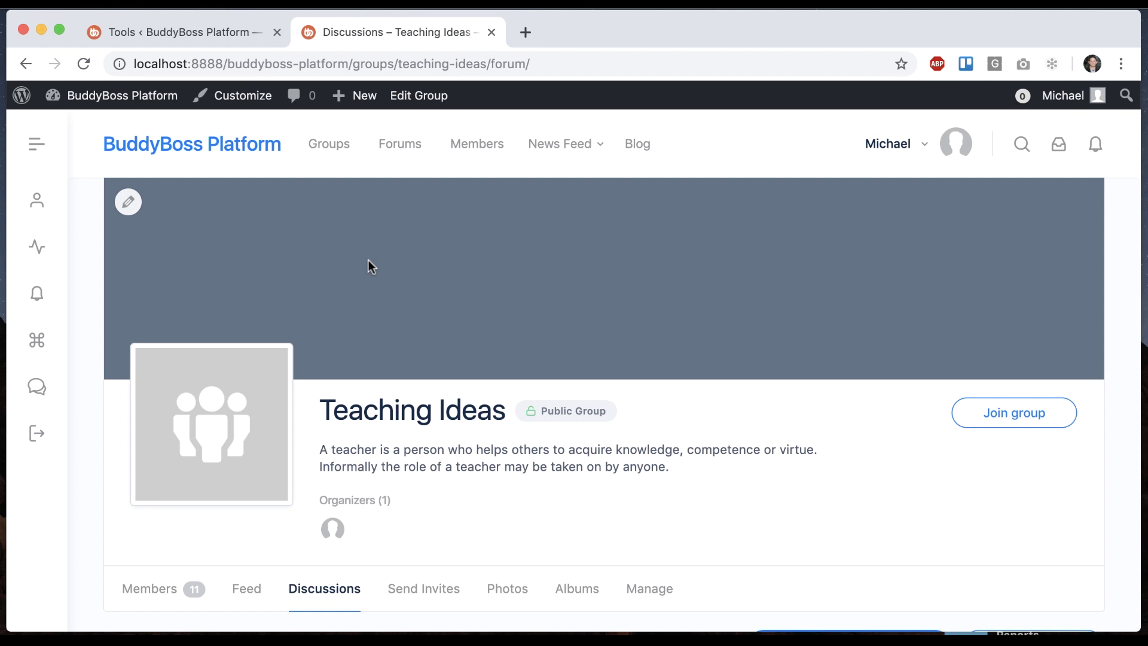
click(242, 31)
Scroll down and take one more look at the Teaching Ideas group
scroll(359, 384, down, 4)
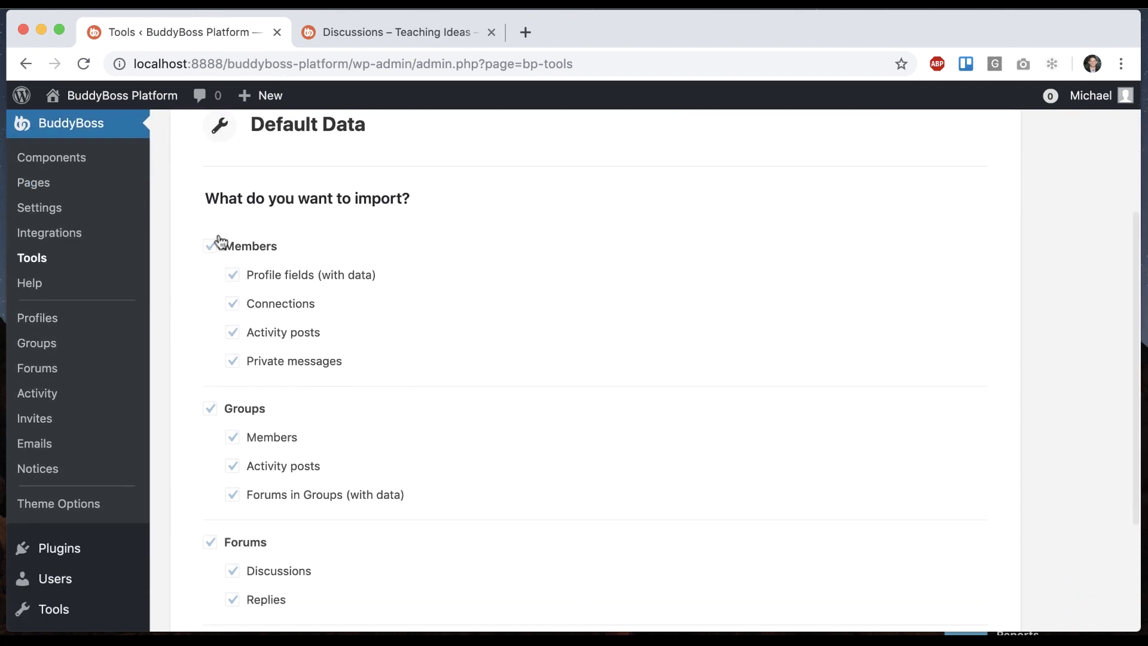
scroll(235, 361, down, 3)
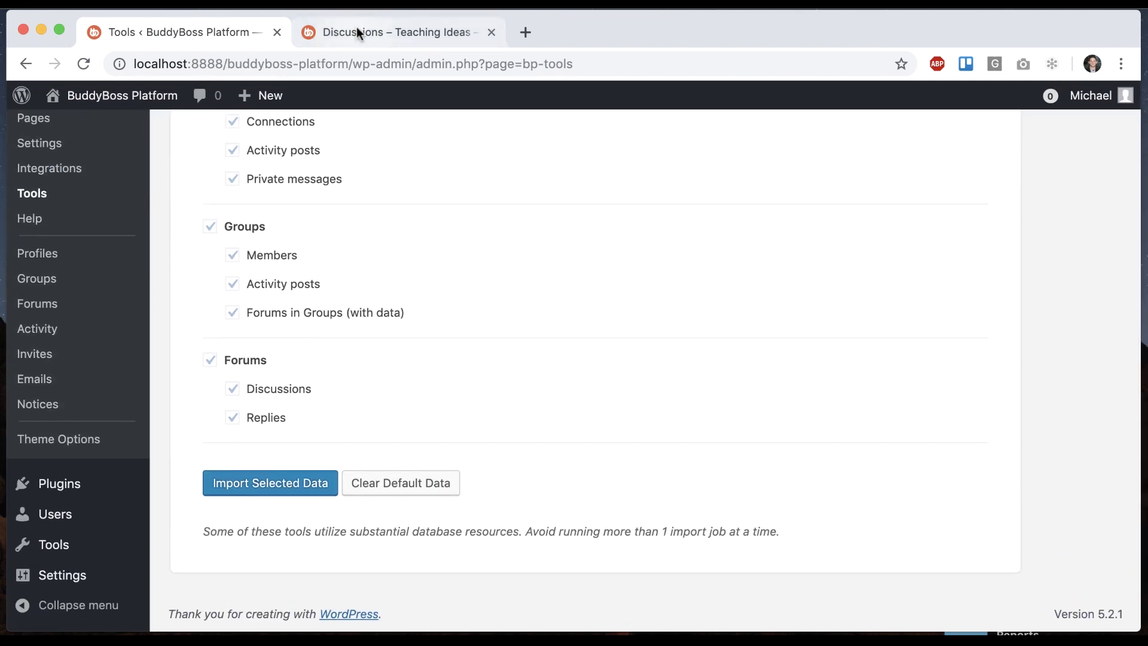
click(356, 33)
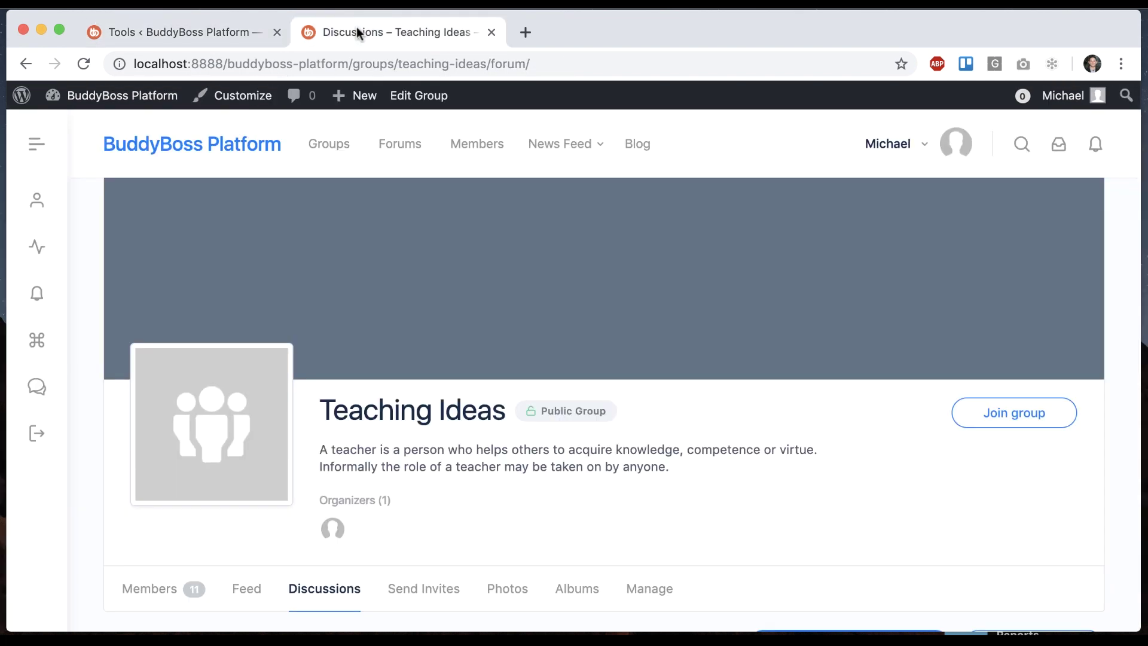
Clear the default data on the Tools page, then return to the community site
click(209, 30)
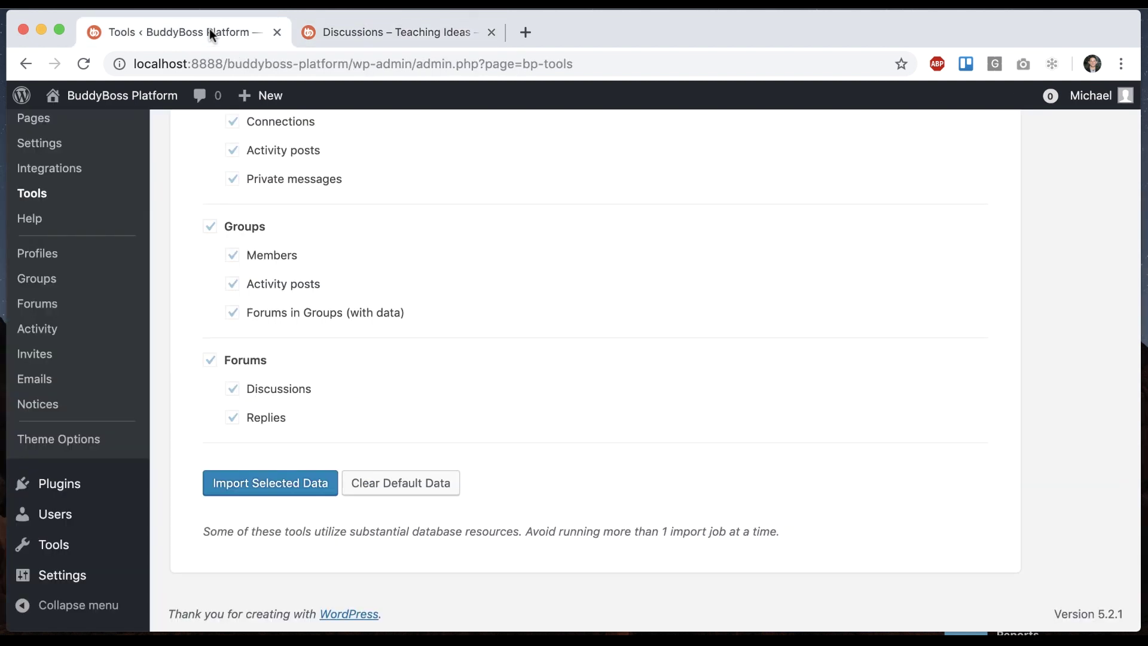
click(418, 482)
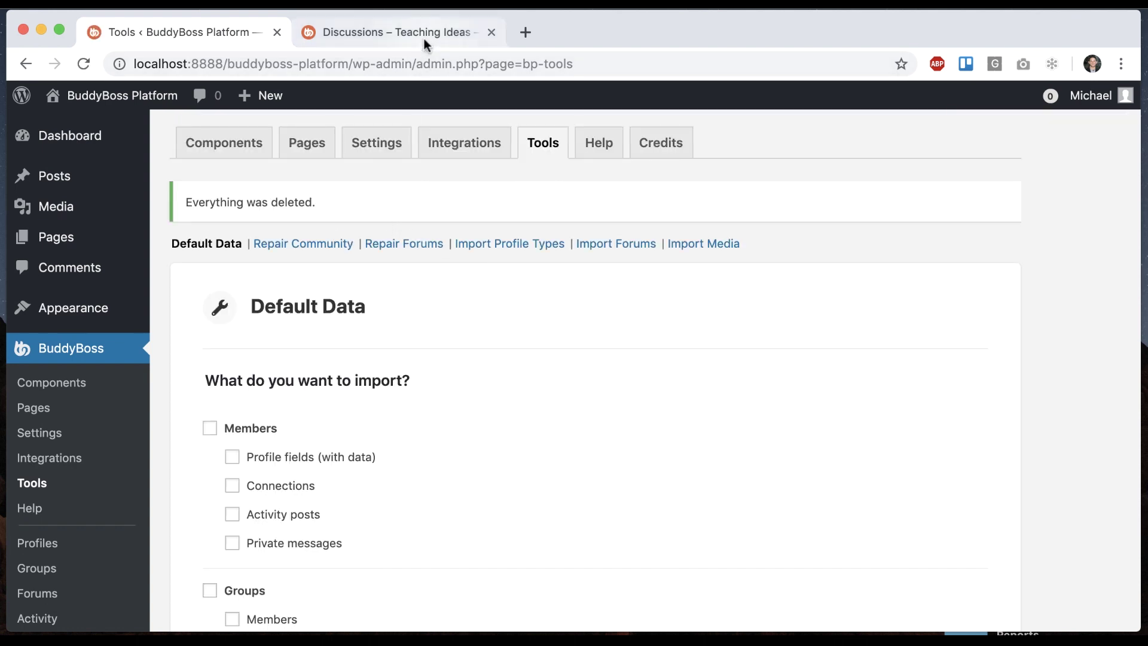
click(424, 36)
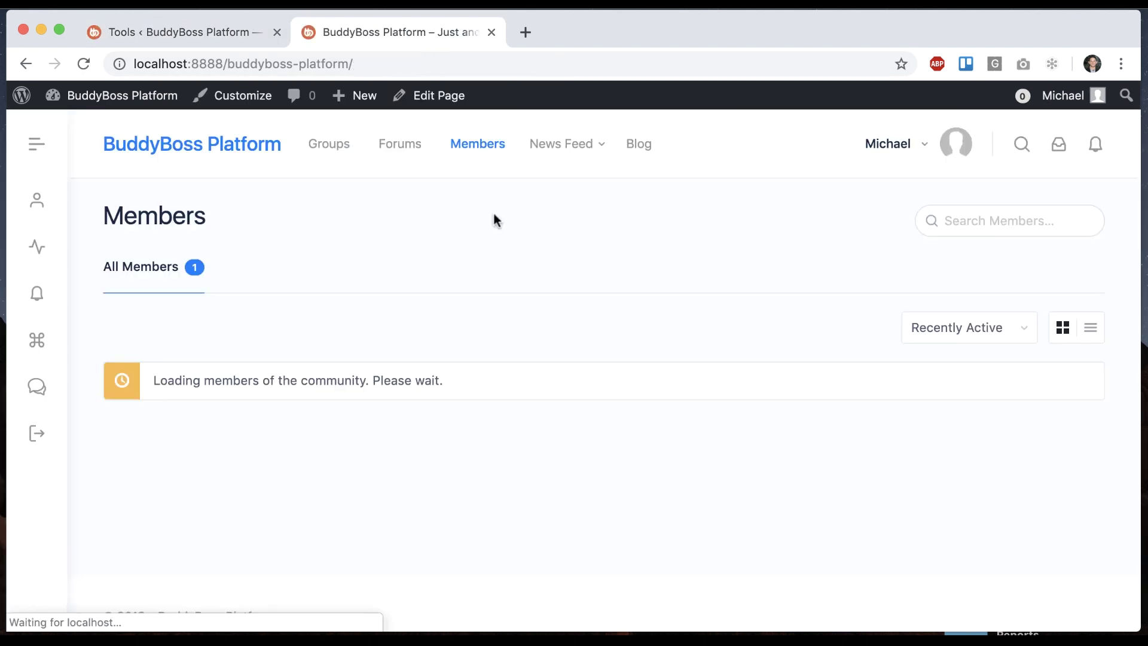
Open the community Forums list to confirm no sample forums remain
click(408, 145)
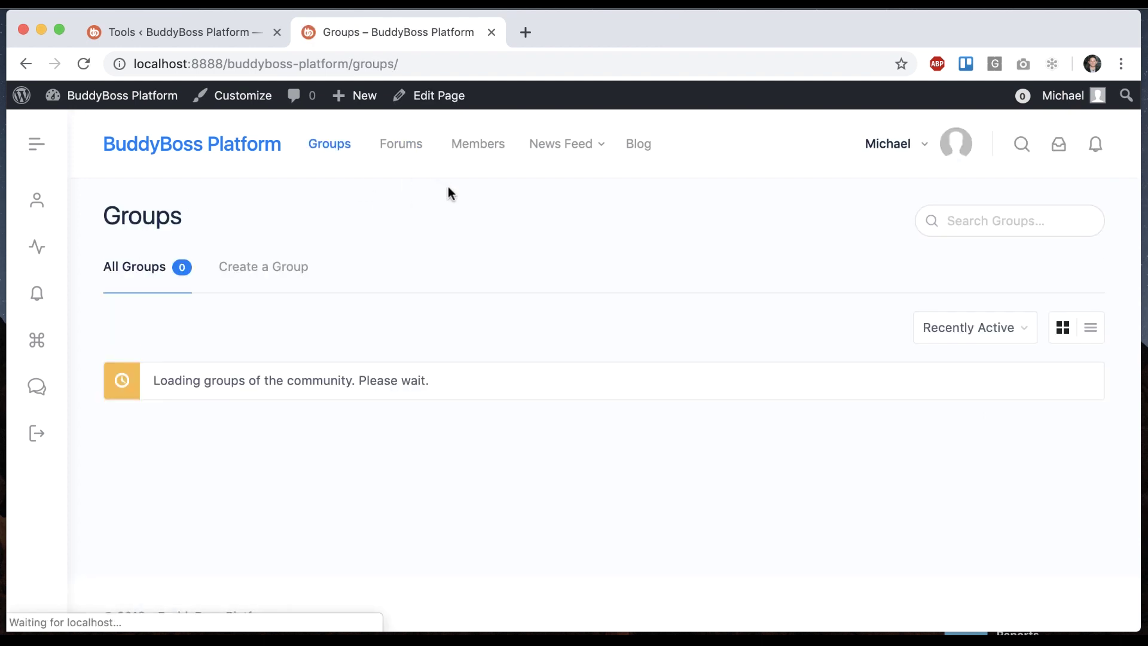
mouse_move(551, 154)
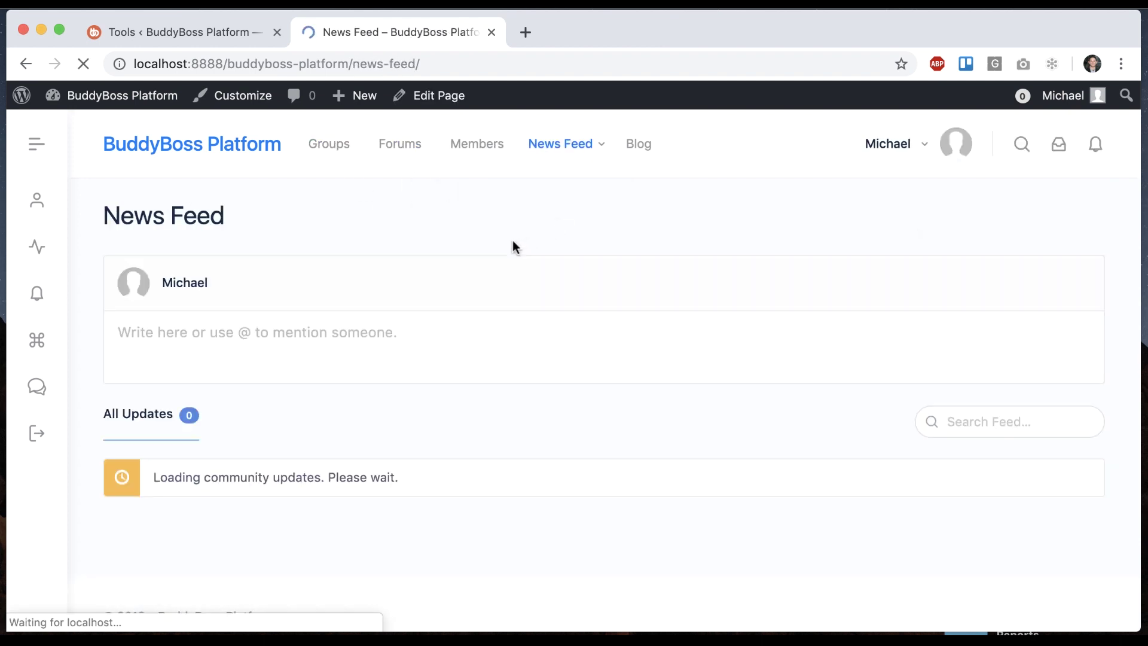